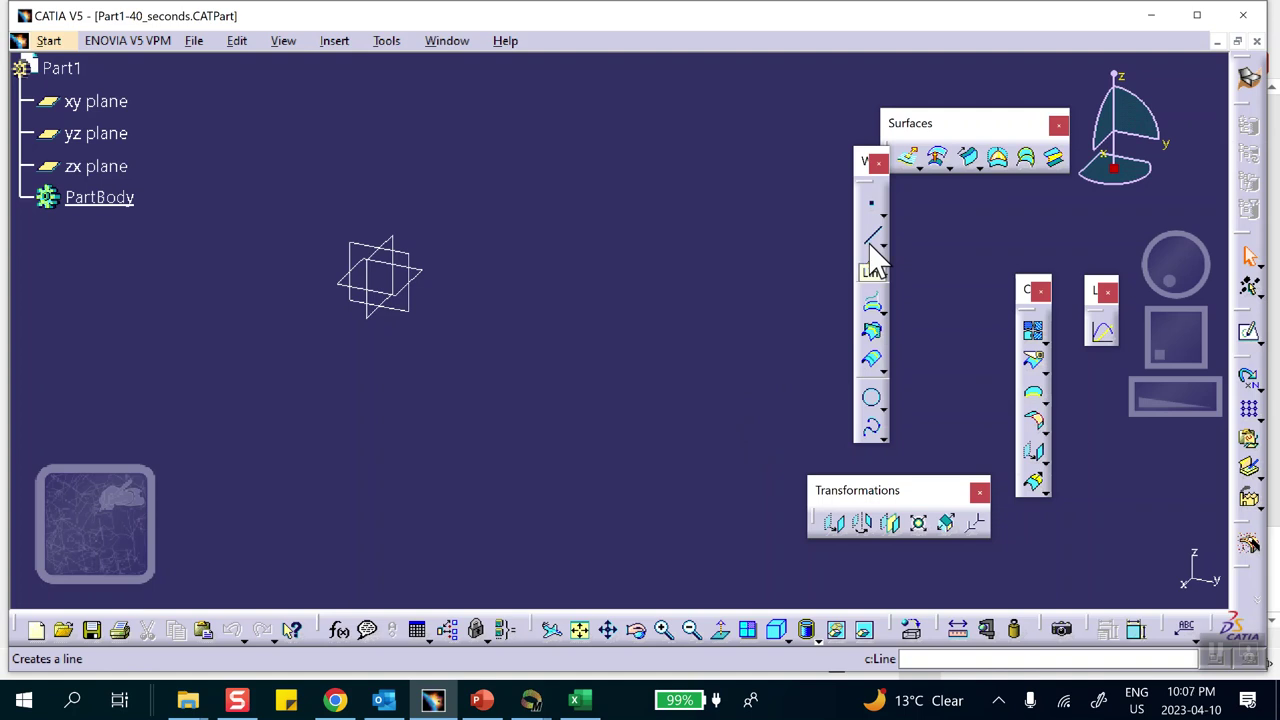
# Create one coordinate point at the origin and a second one at Y = 1 m, with X and Z at 0
pyautogui.click(871, 204)
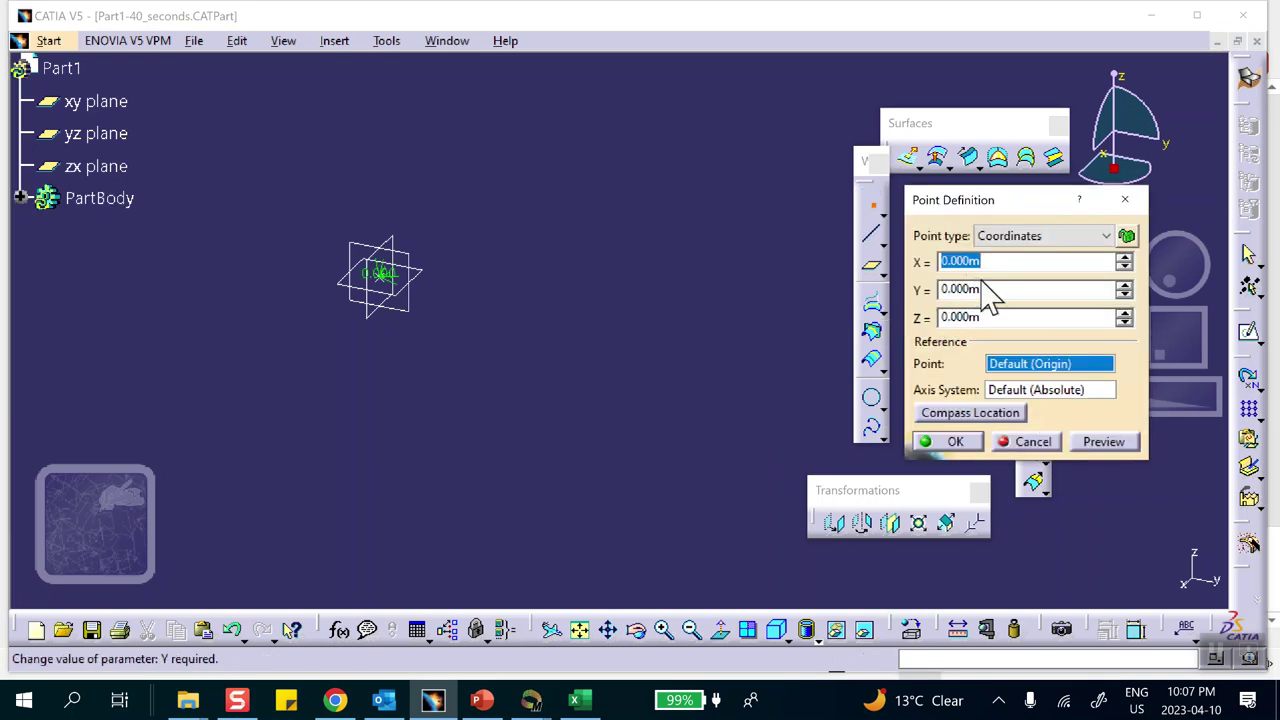
pyautogui.click(955, 441)
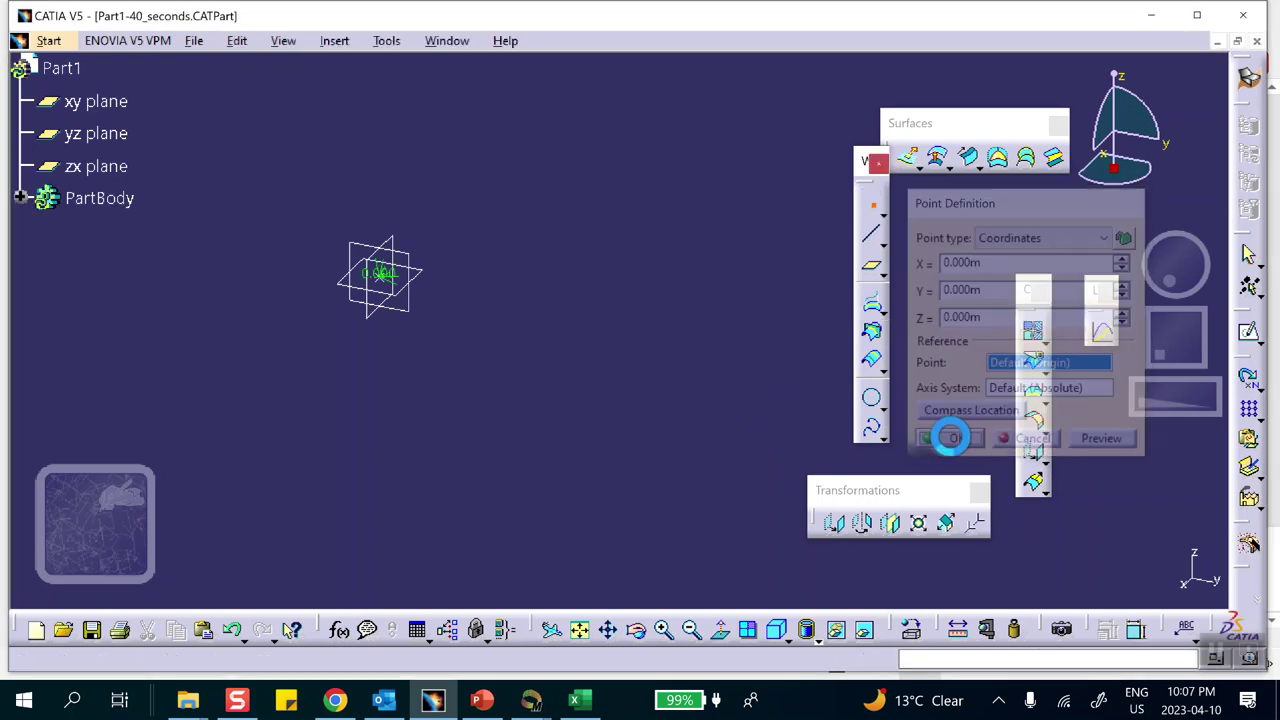
pyautogui.click(871, 204)
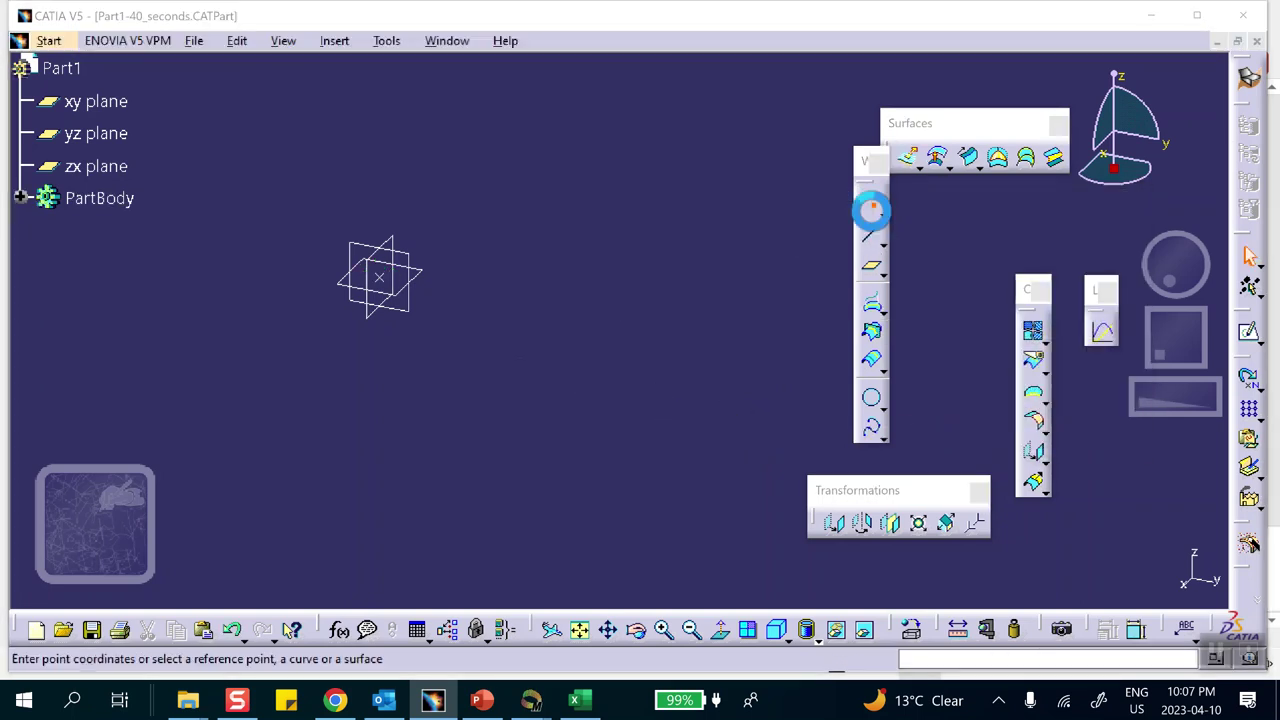
pyautogui.press('Tab')
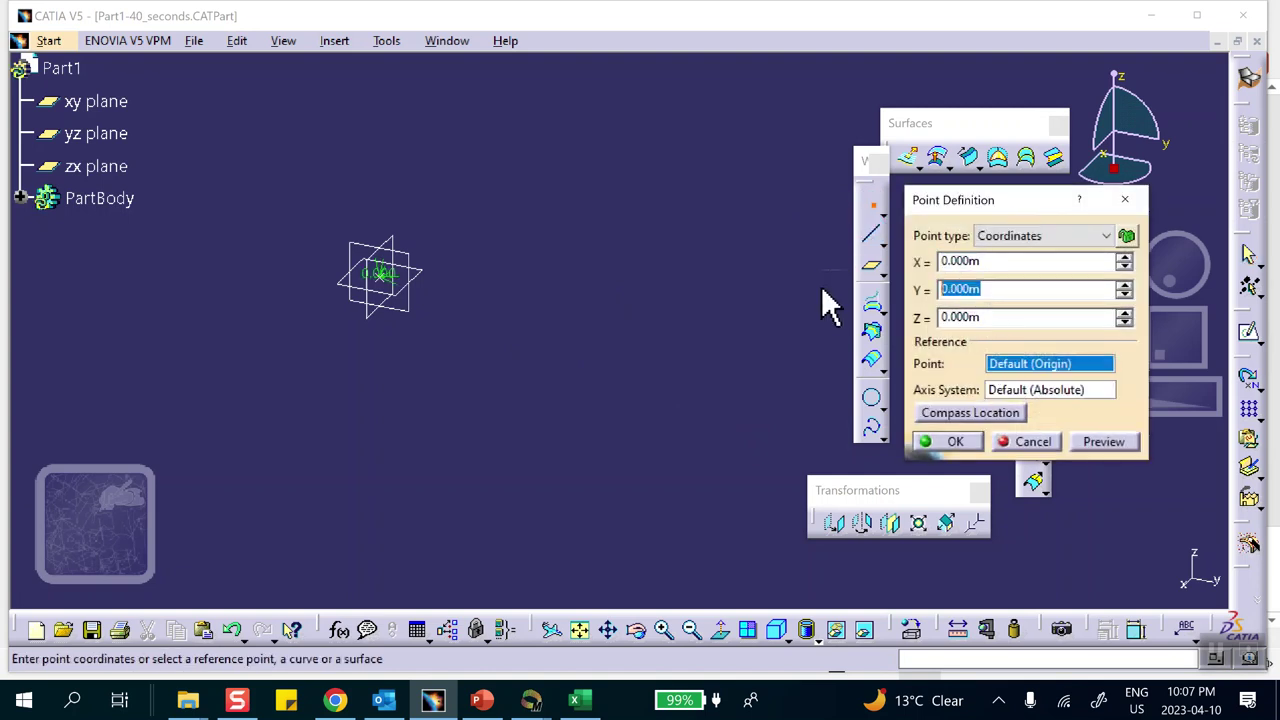
pyautogui.write('1')
pyautogui.click(940, 441)
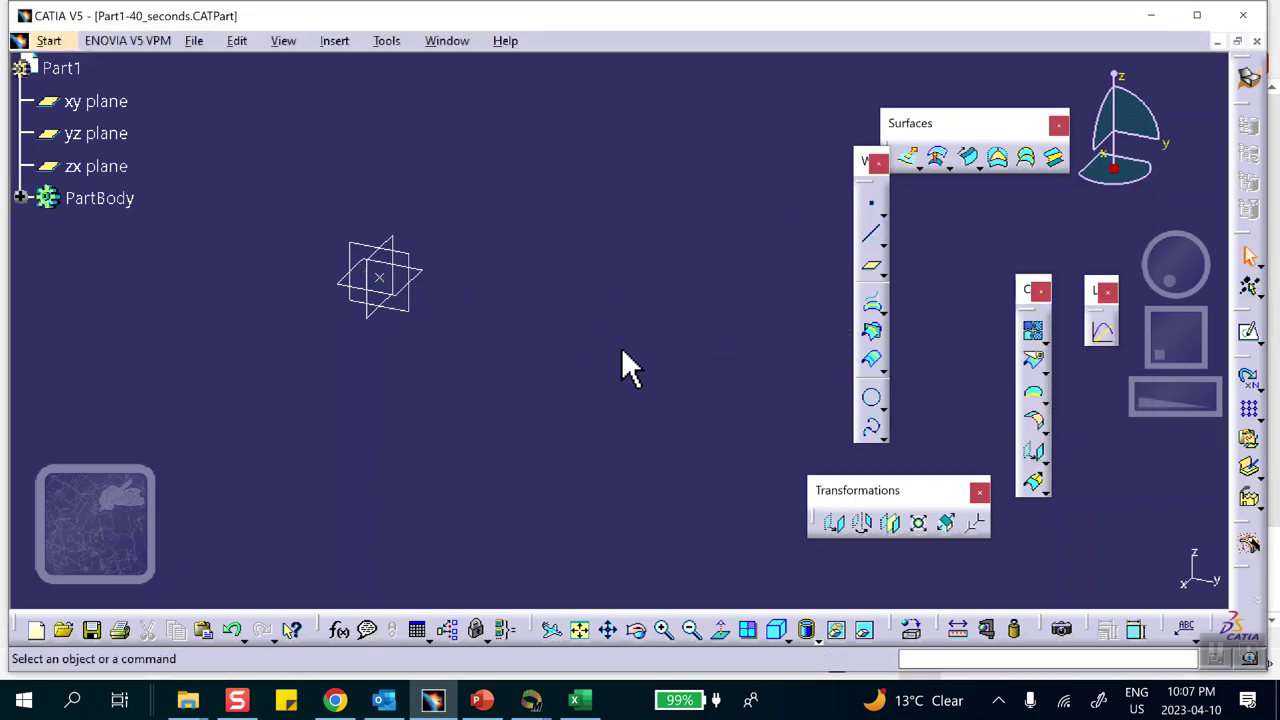
# Create a Point-Point line from the origin point to the point at Y = 1 m
pyautogui.moveTo(628, 368)
pyautogui.mouseDown(button='middle')
pyautogui.moveTo(663, 266)
pyautogui.moveTo(608, 303)
pyautogui.moveTo(628, 431)
pyautogui.moveTo(490, 330)
pyautogui.moveTo(500, 377)
pyautogui.moveTo(551, 377)
pyautogui.moveTo(443, 380)
pyautogui.mouseUp(button='middle')
pyautogui.click(871, 234)
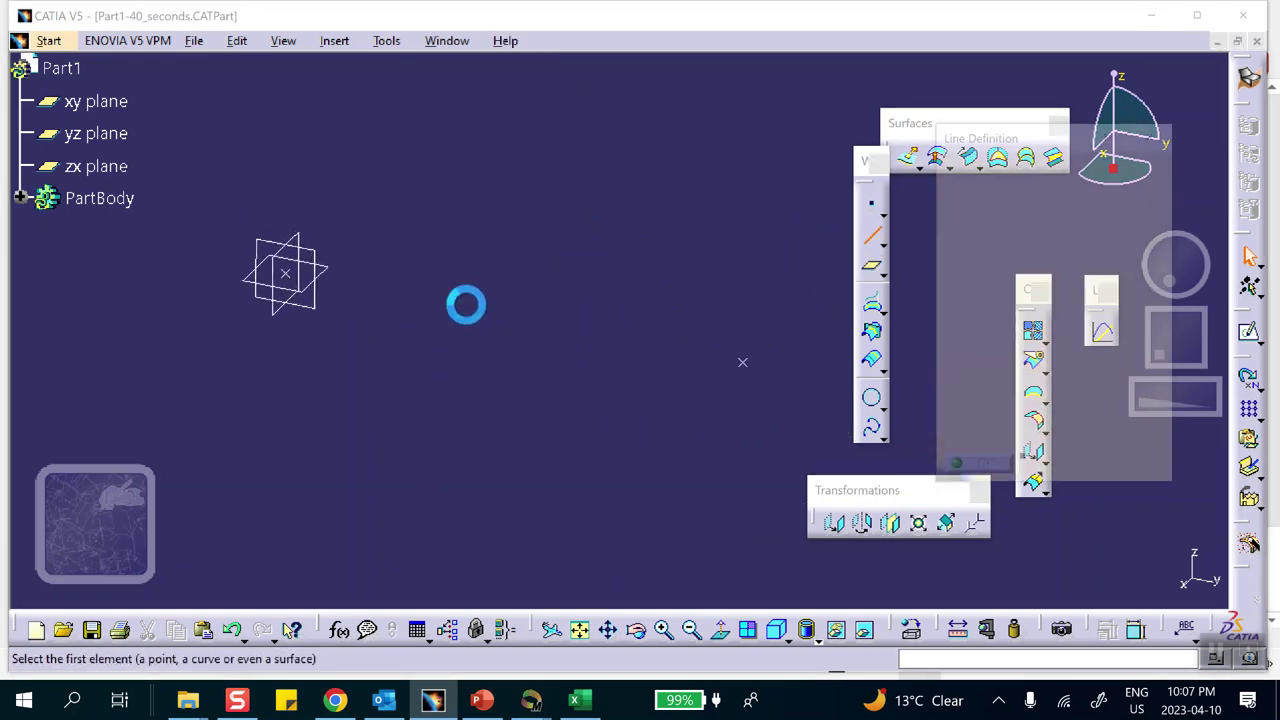
pyautogui.click(305, 280)
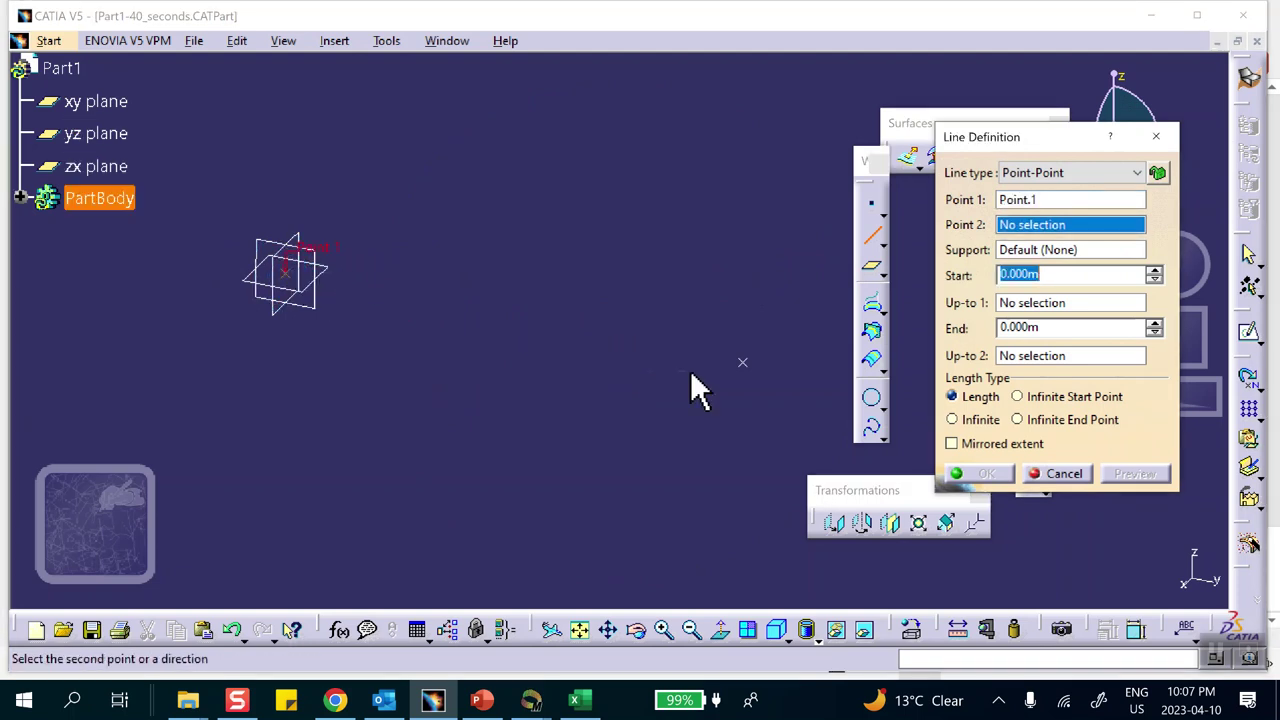
pyautogui.click(743, 363)
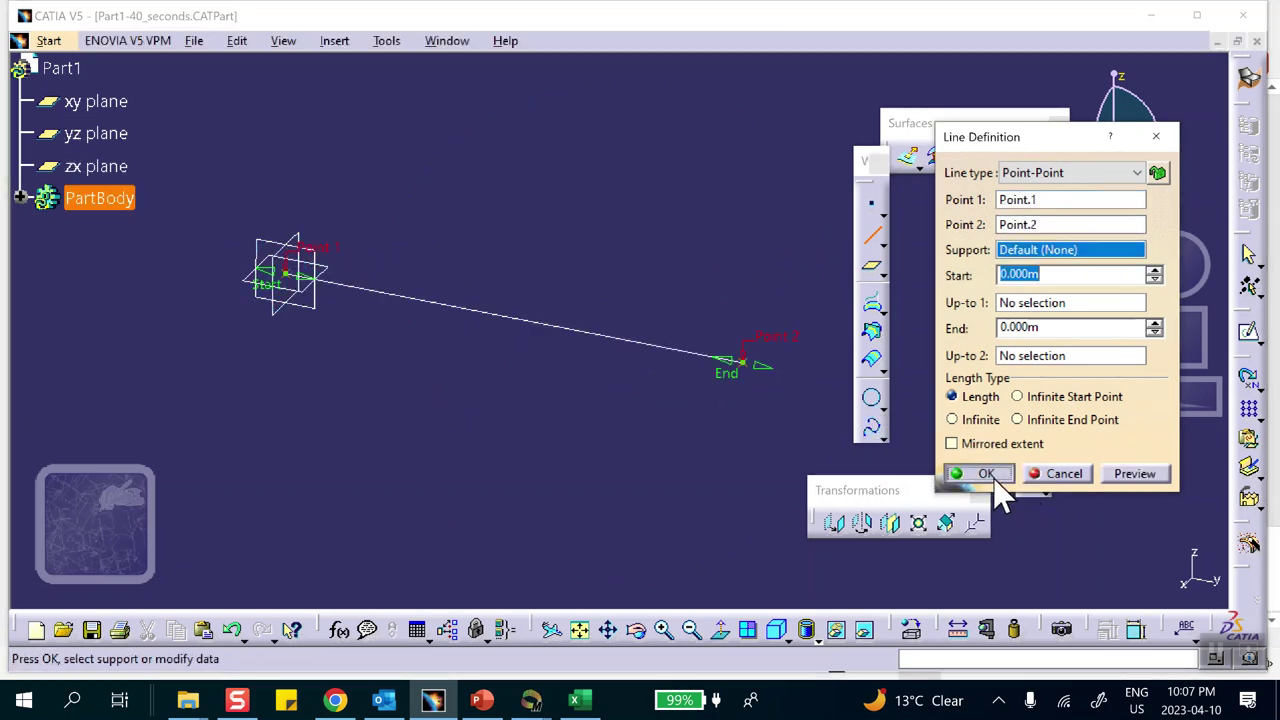
pyautogui.click(985, 474)
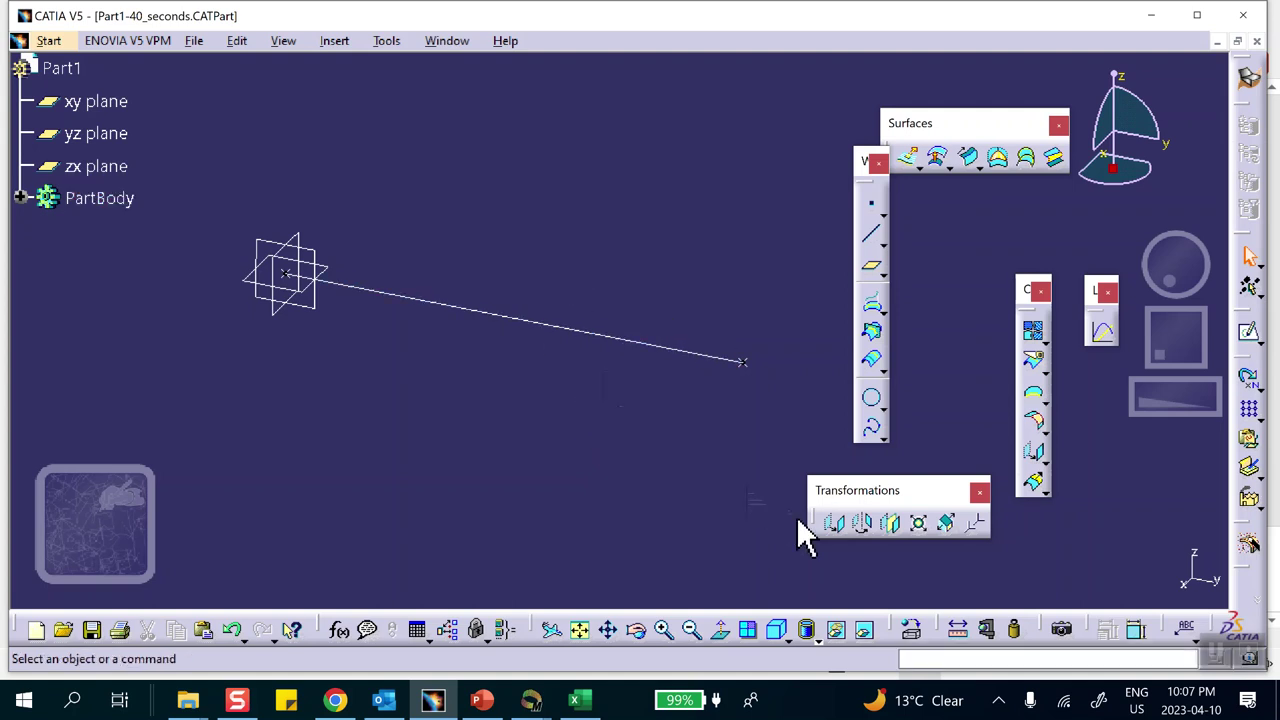
# Apply the Aluminium material from the metal material library to Part1
pyautogui.click(910, 628)
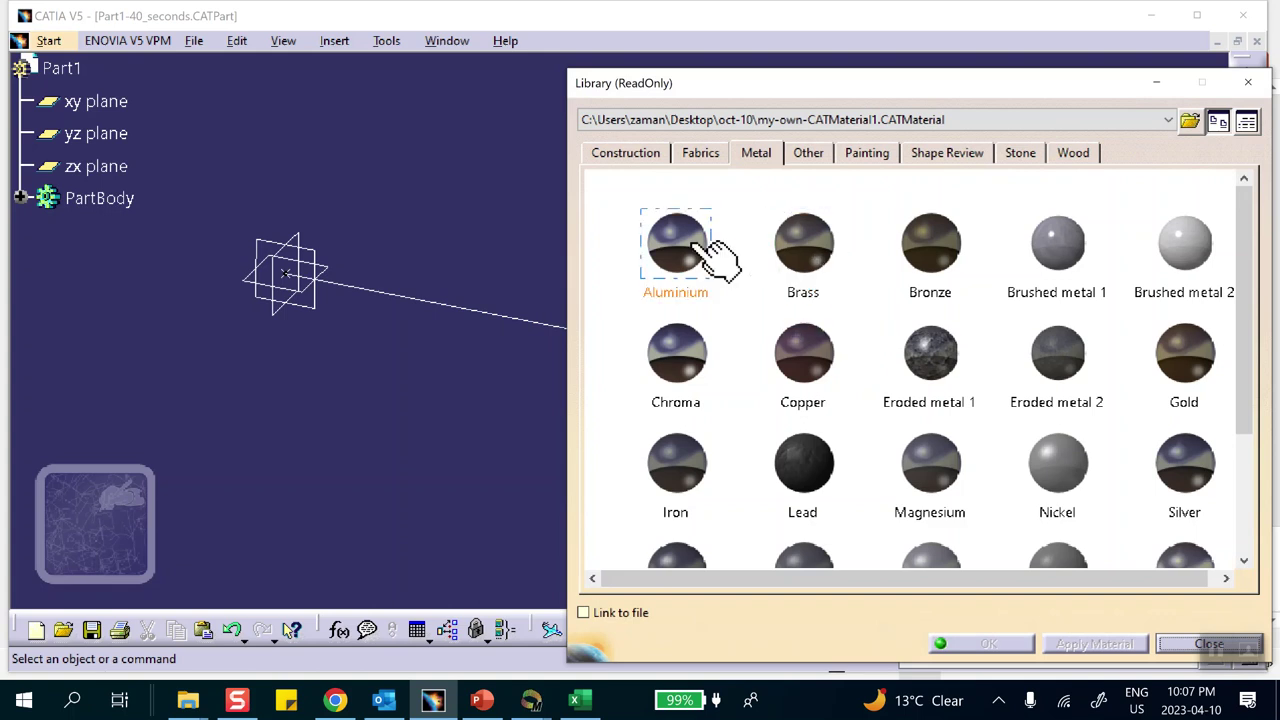
pyautogui.click(810, 355)
pyautogui.scroll(-2, 830, 355)
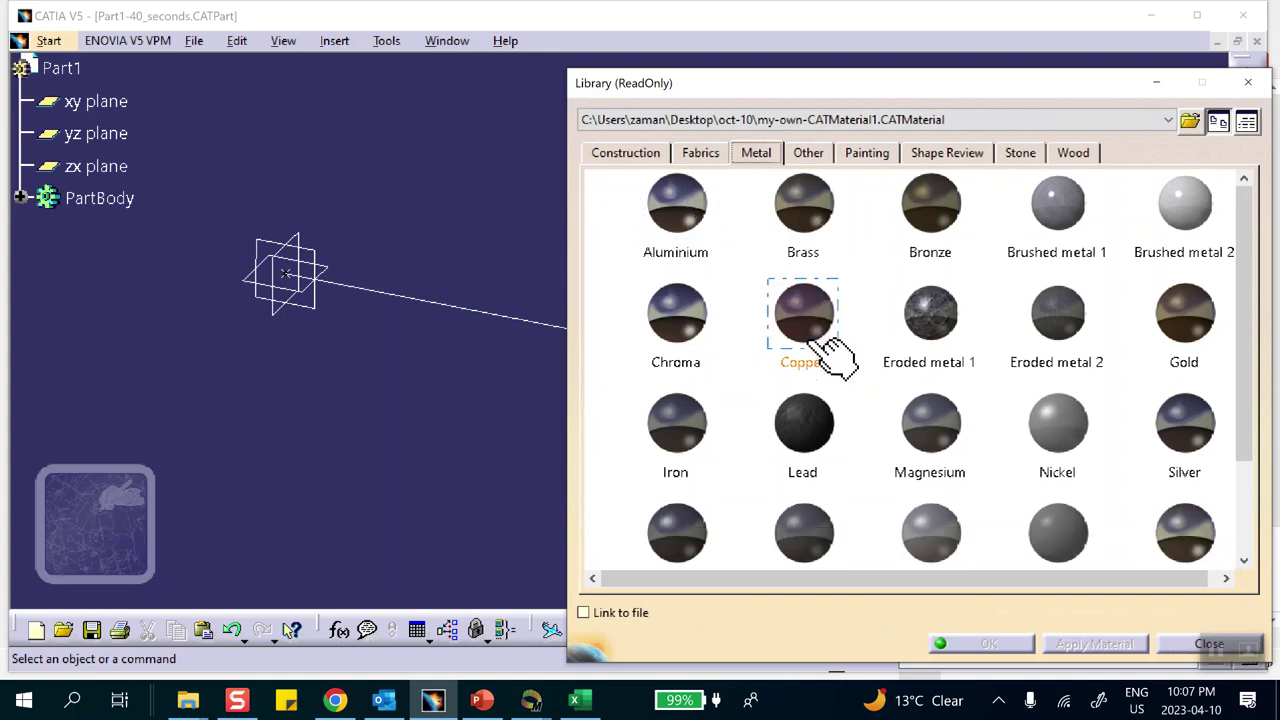
pyautogui.scroll(-2, 829, 355)
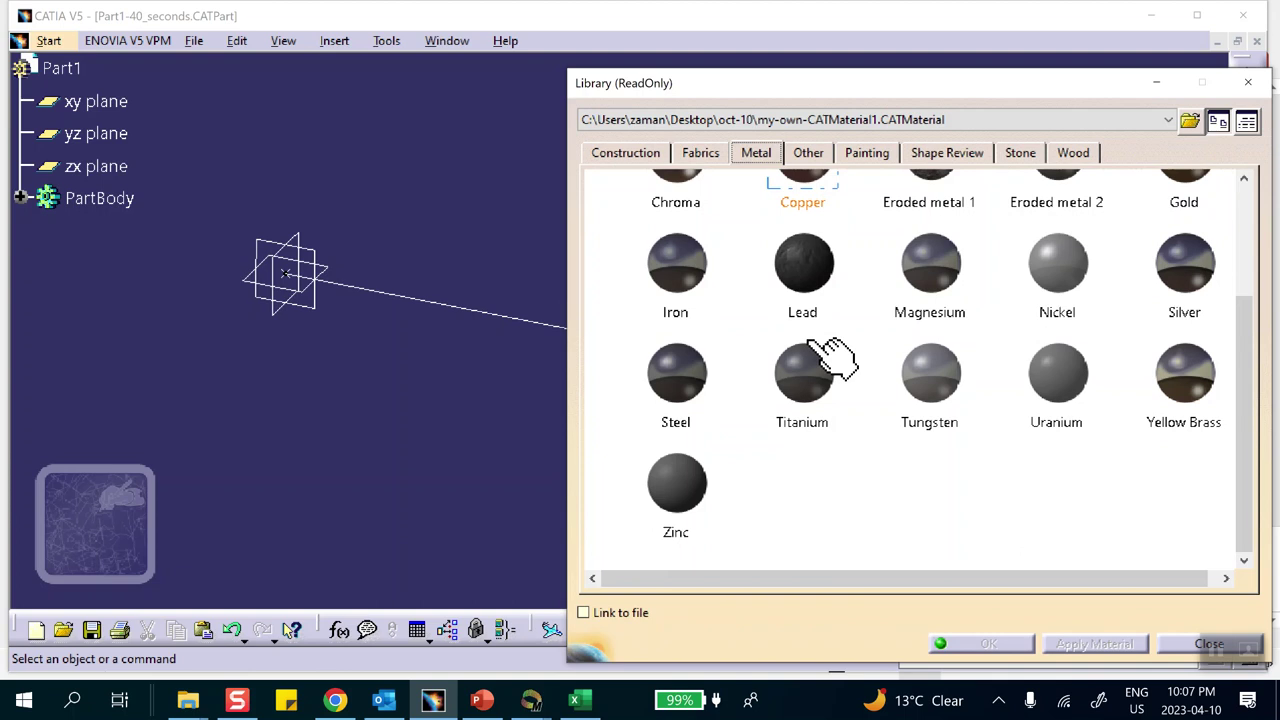
pyautogui.scroll(1, 855, 457)
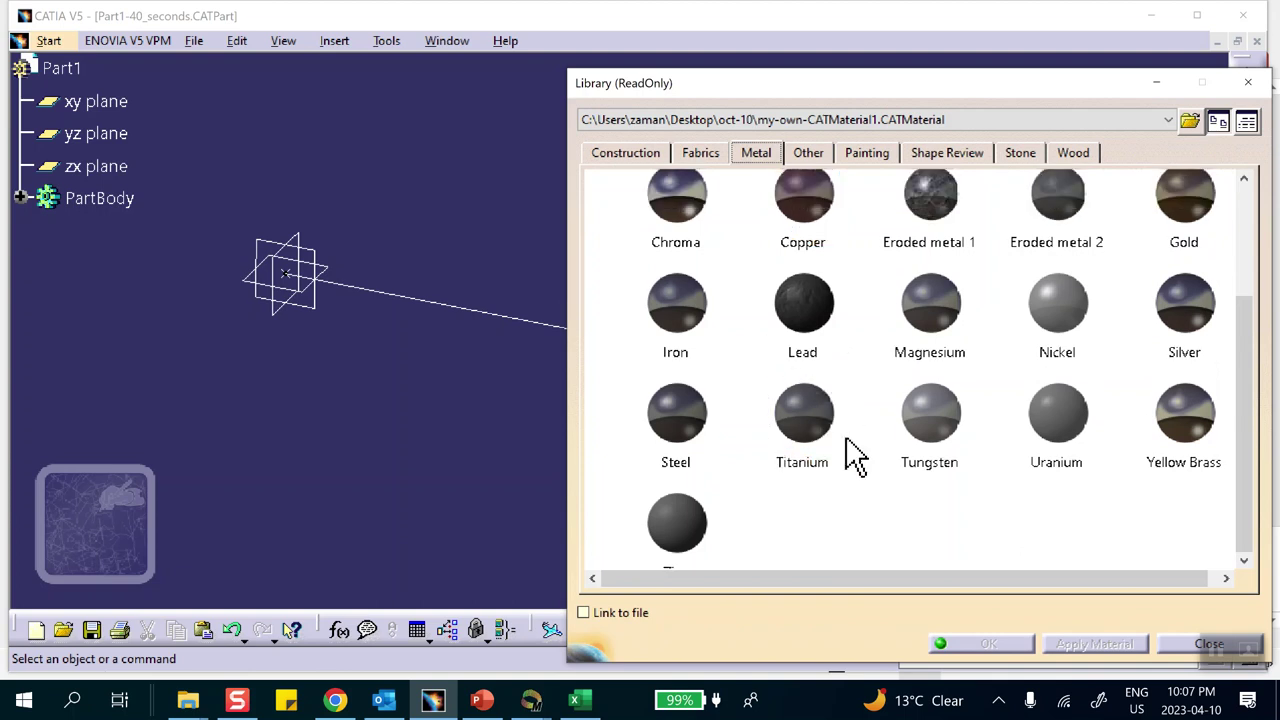
pyautogui.scroll(2, 857, 457)
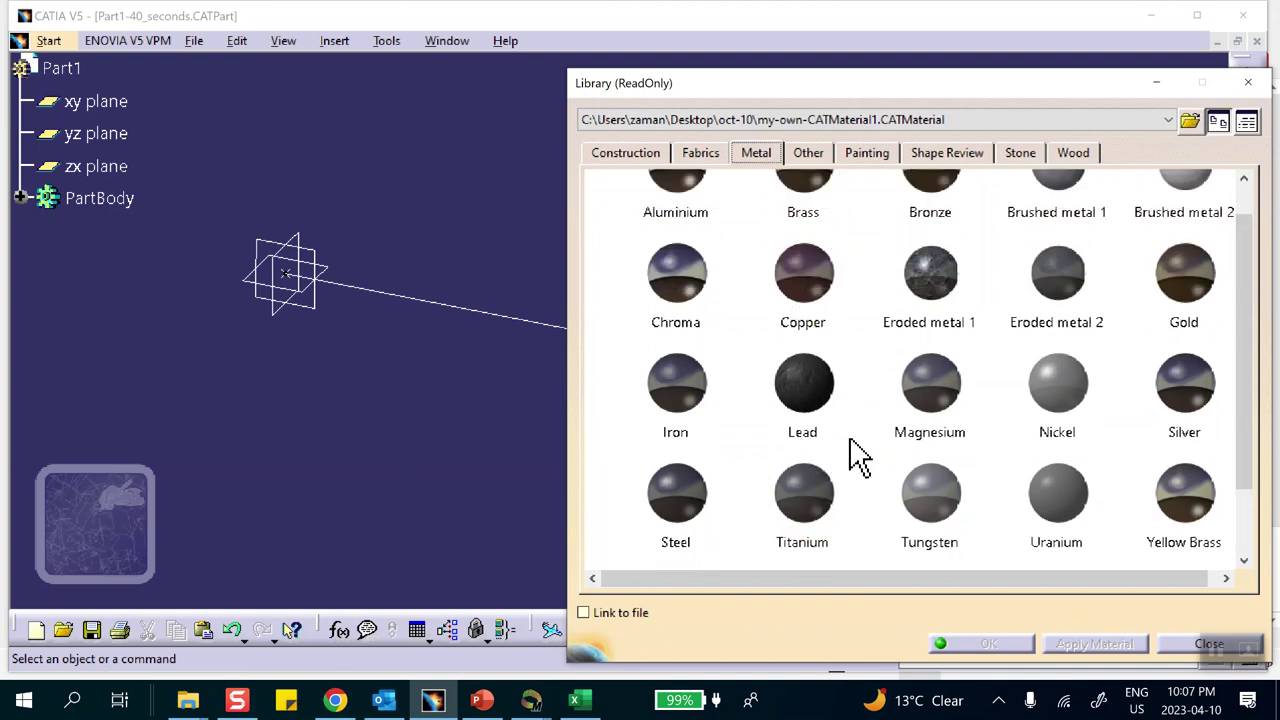
pyautogui.scroll(2, 857, 457)
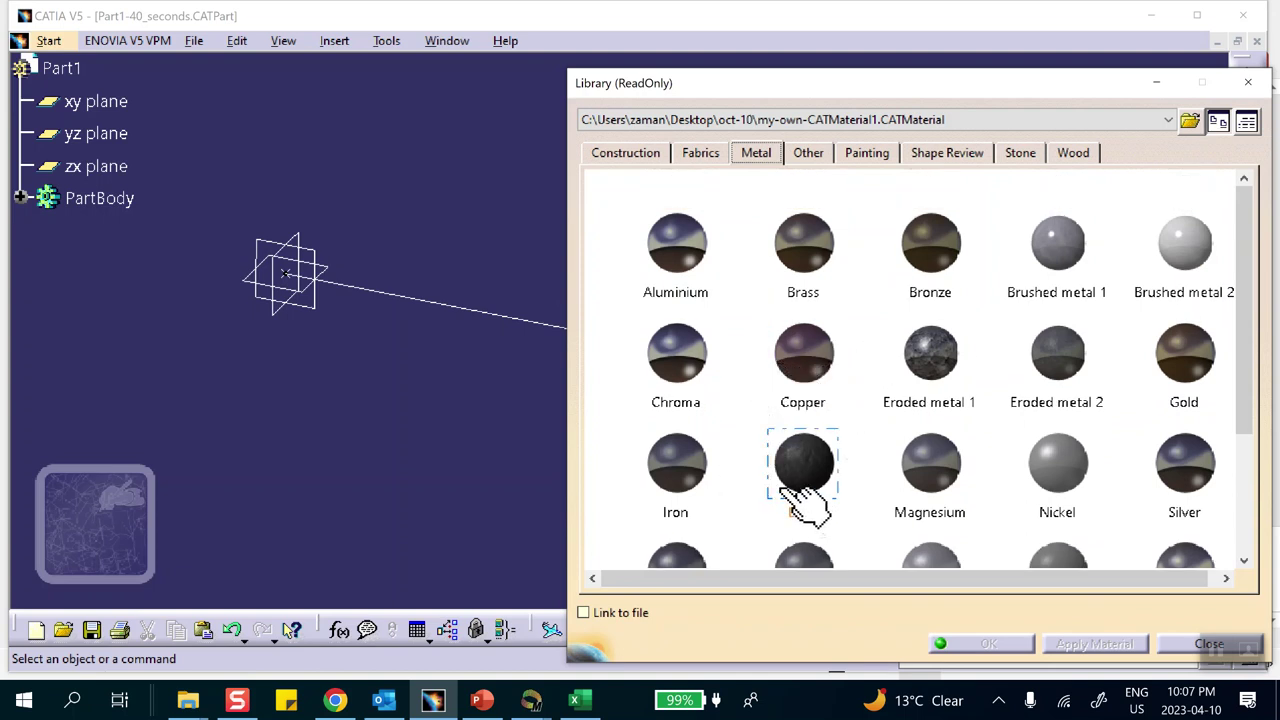
pyautogui.click(682, 260)
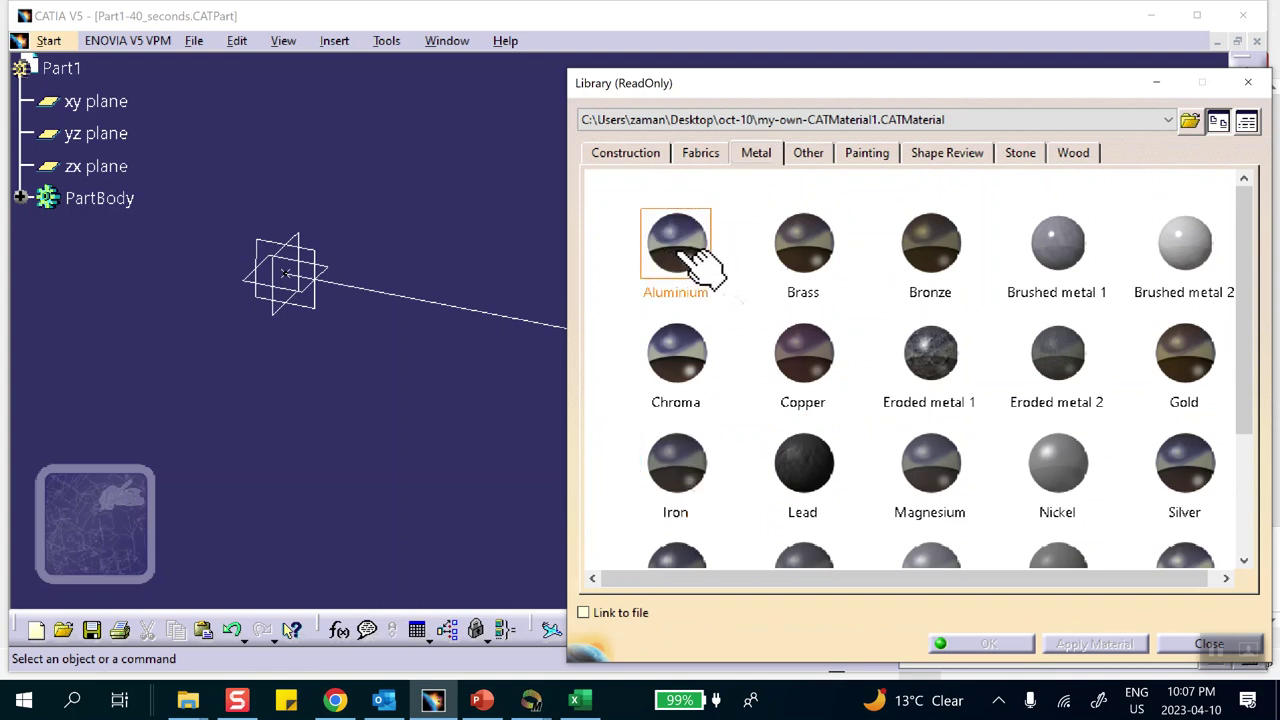
pyautogui.click(55, 68)
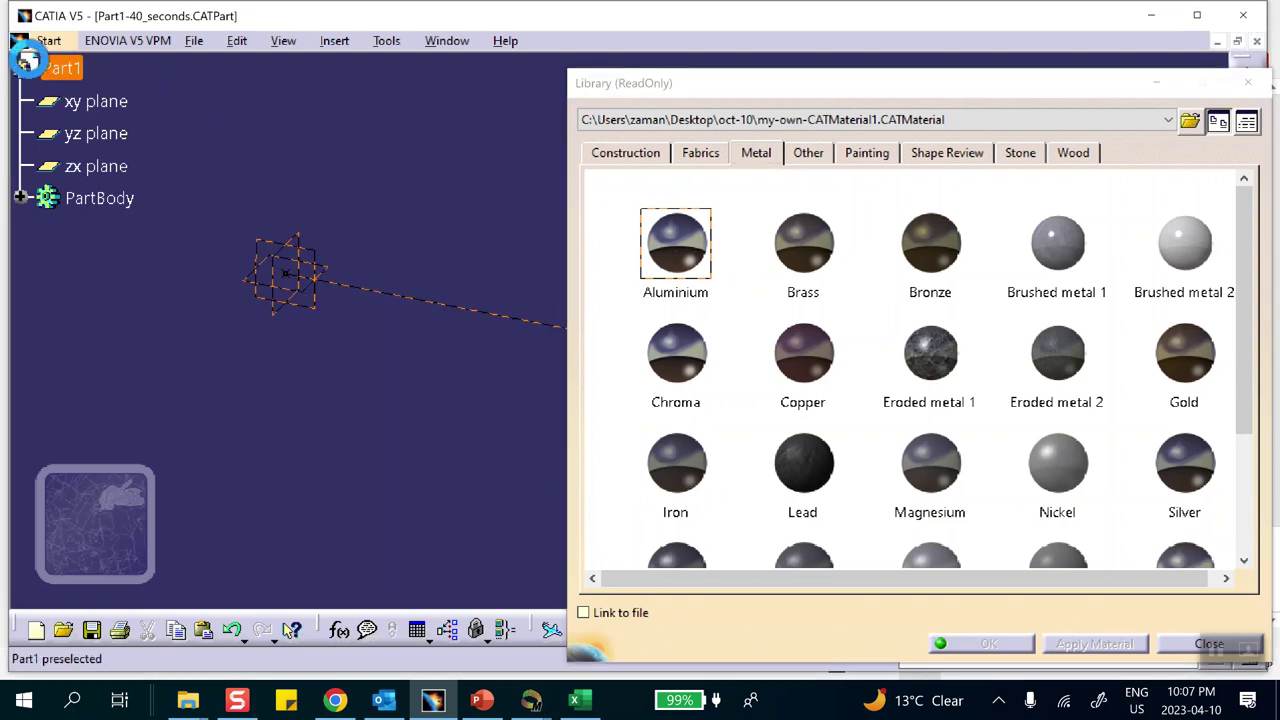
pyautogui.click(985, 645)
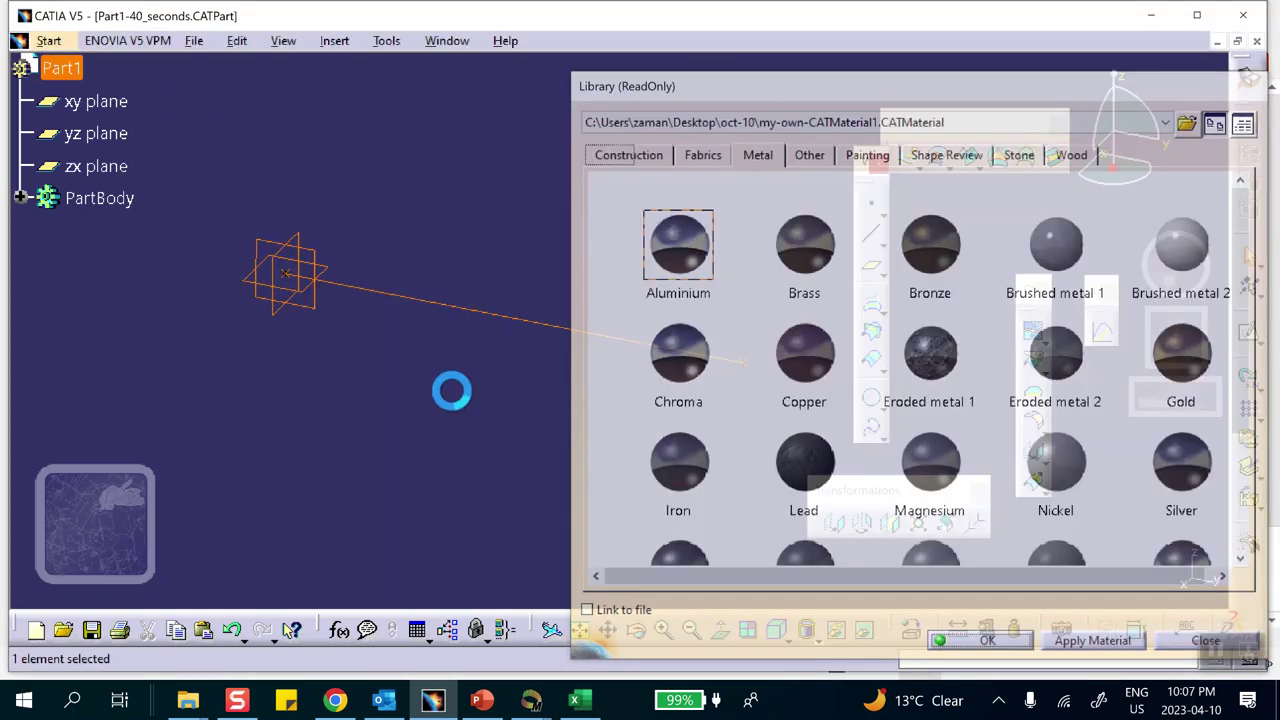
# Set the Young Modulus of the part's Aluminium material to 0.1 Pa in its analysis properties
pyautogui.doubleClick(100, 265)
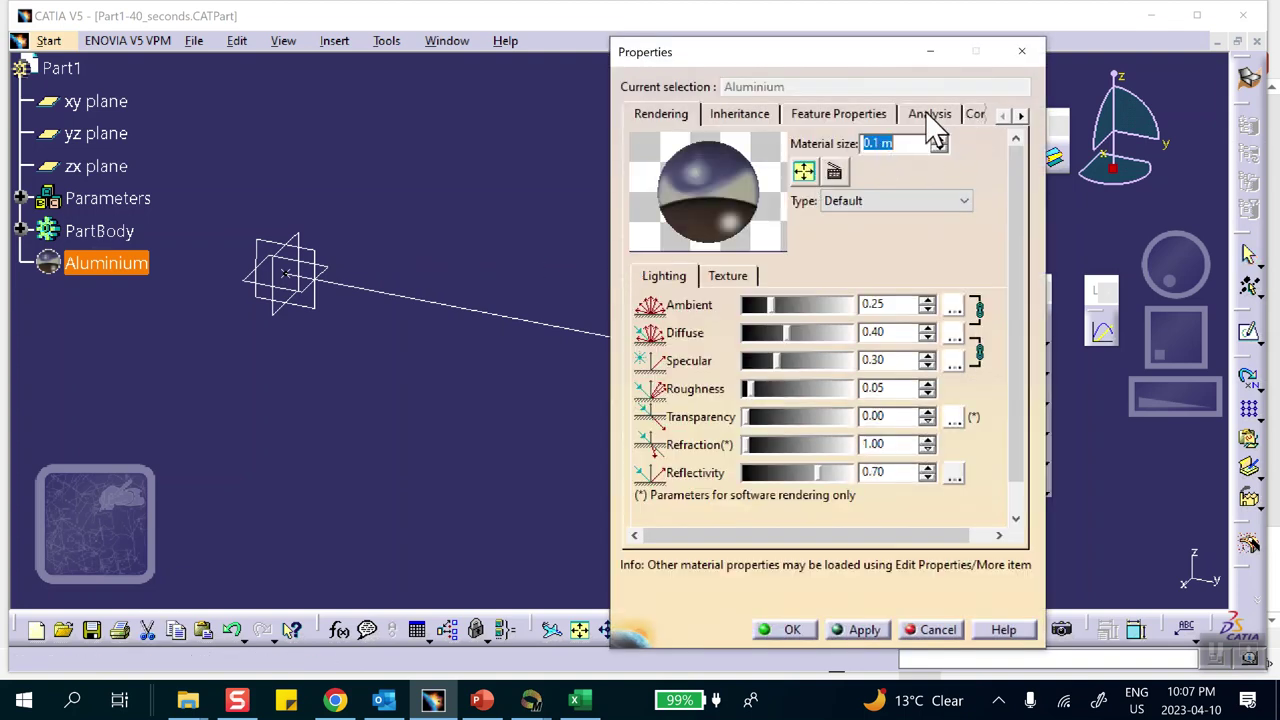
pyautogui.click(927, 114)
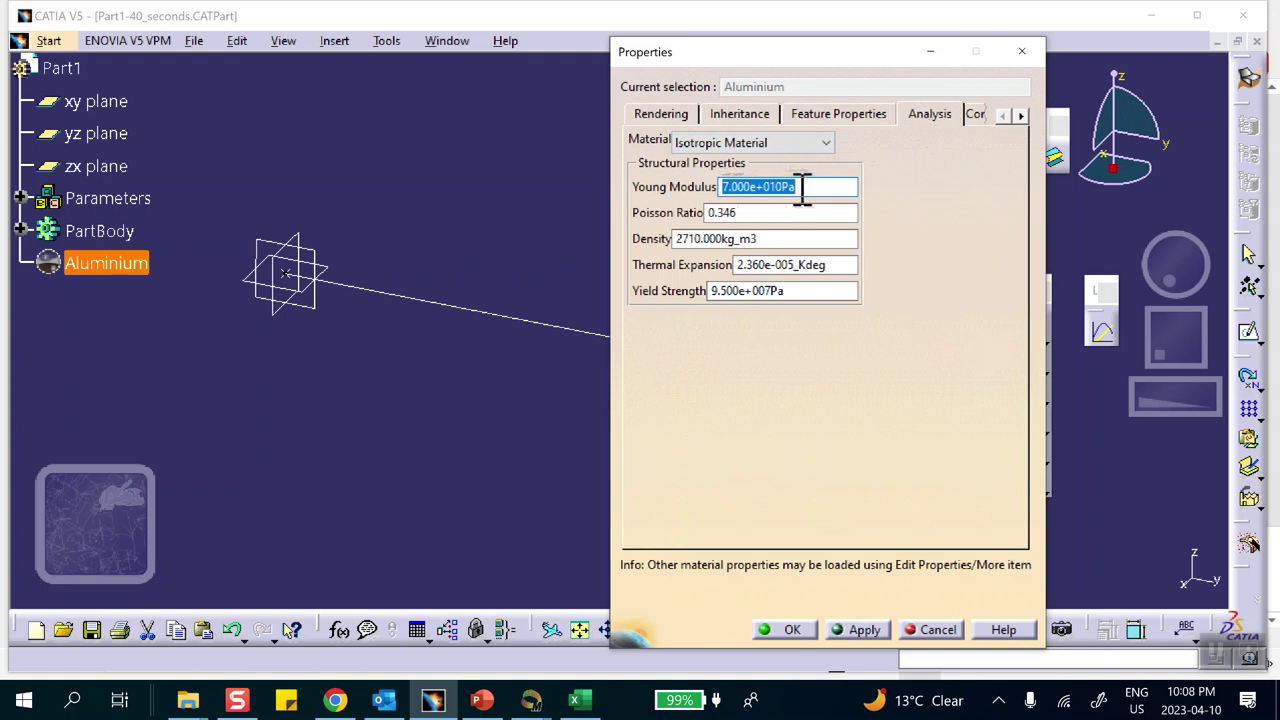
pyautogui.moveTo(808, 193); pyautogui.dragTo(691, 198)
pyautogui.write('.1')
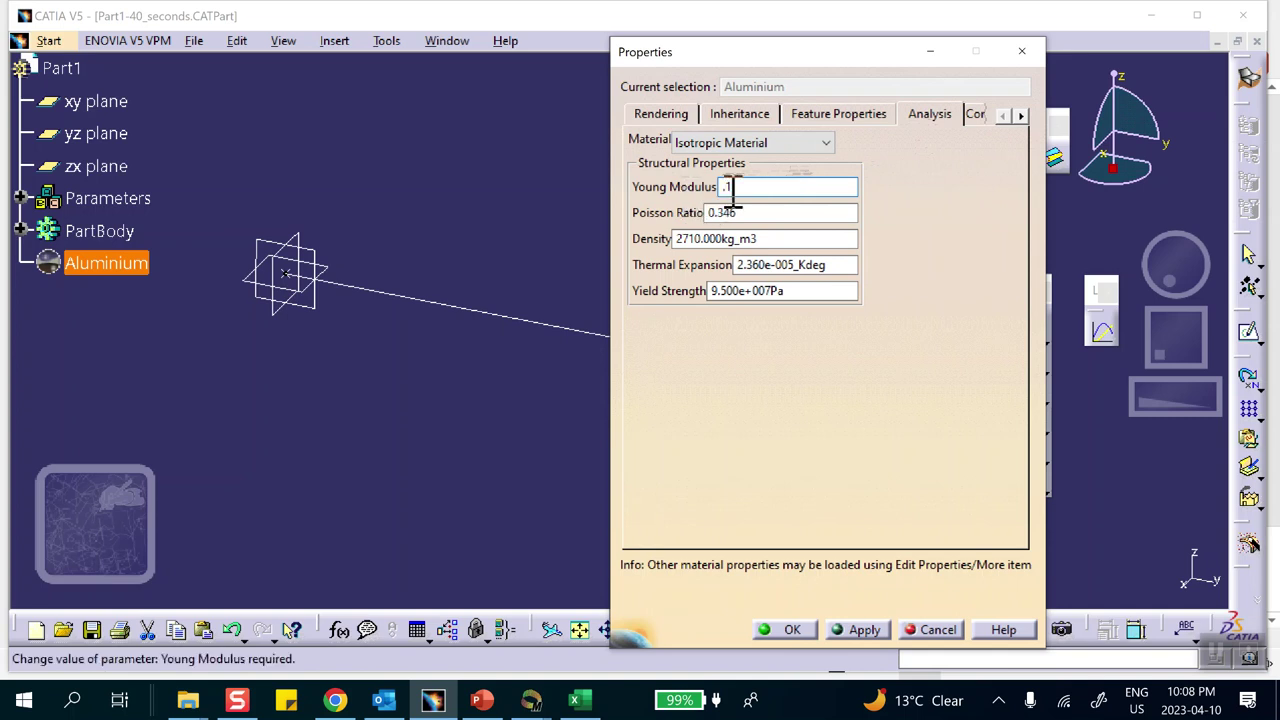
pyautogui.click(806, 212)
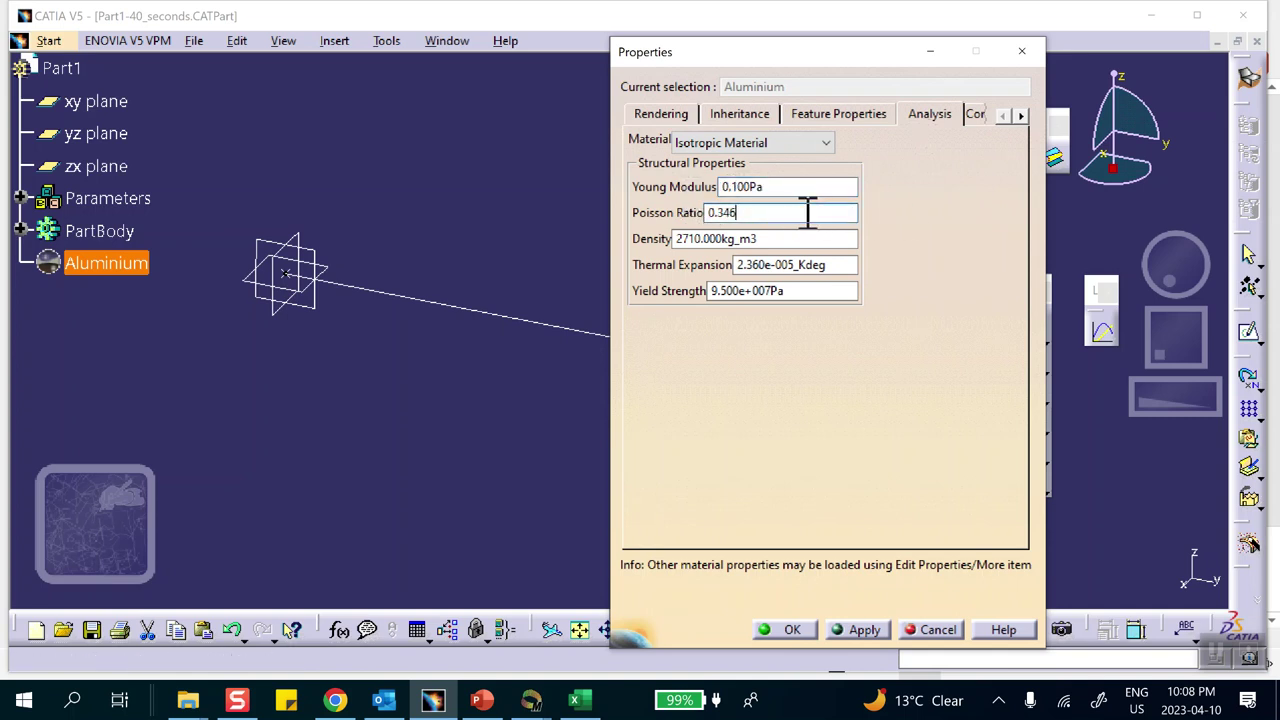
pyautogui.click(775, 188)
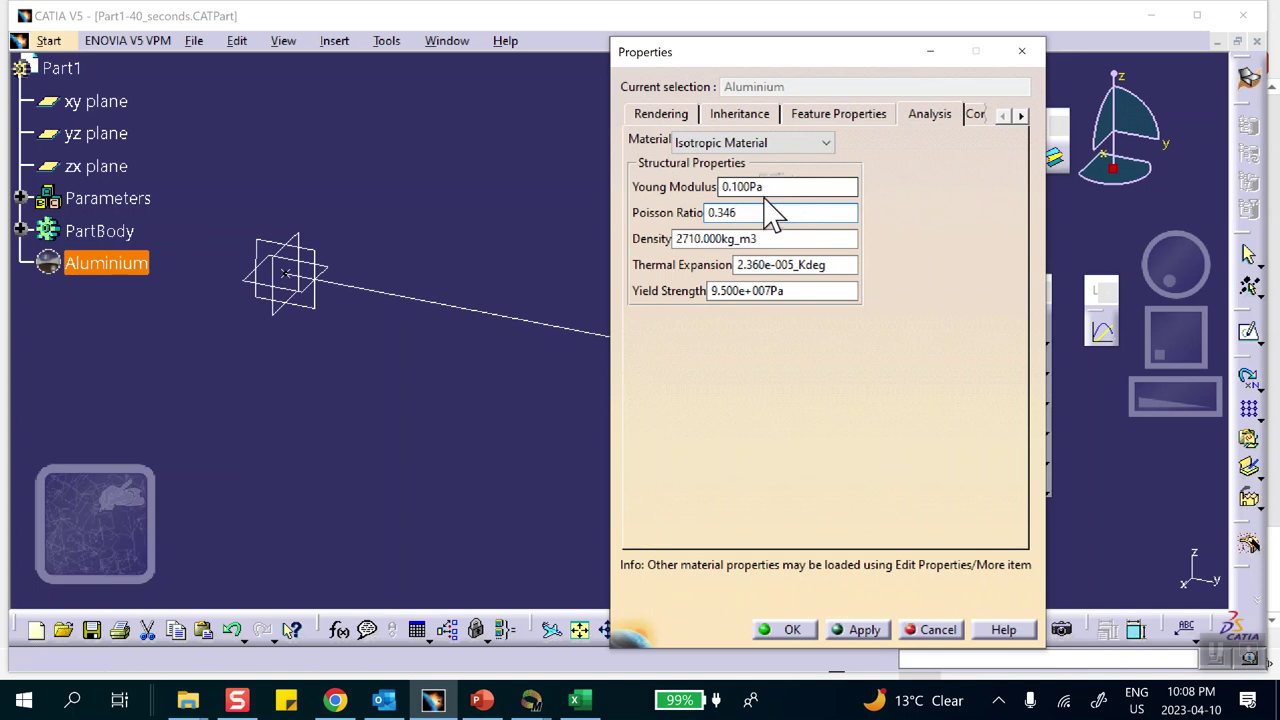
# Set the Aluminium material's density to 0.1 kg_m3 and accept the property changes
pyautogui.click(771, 243)
pyautogui.moveTo(771, 243); pyautogui.dragTo(637, 245)
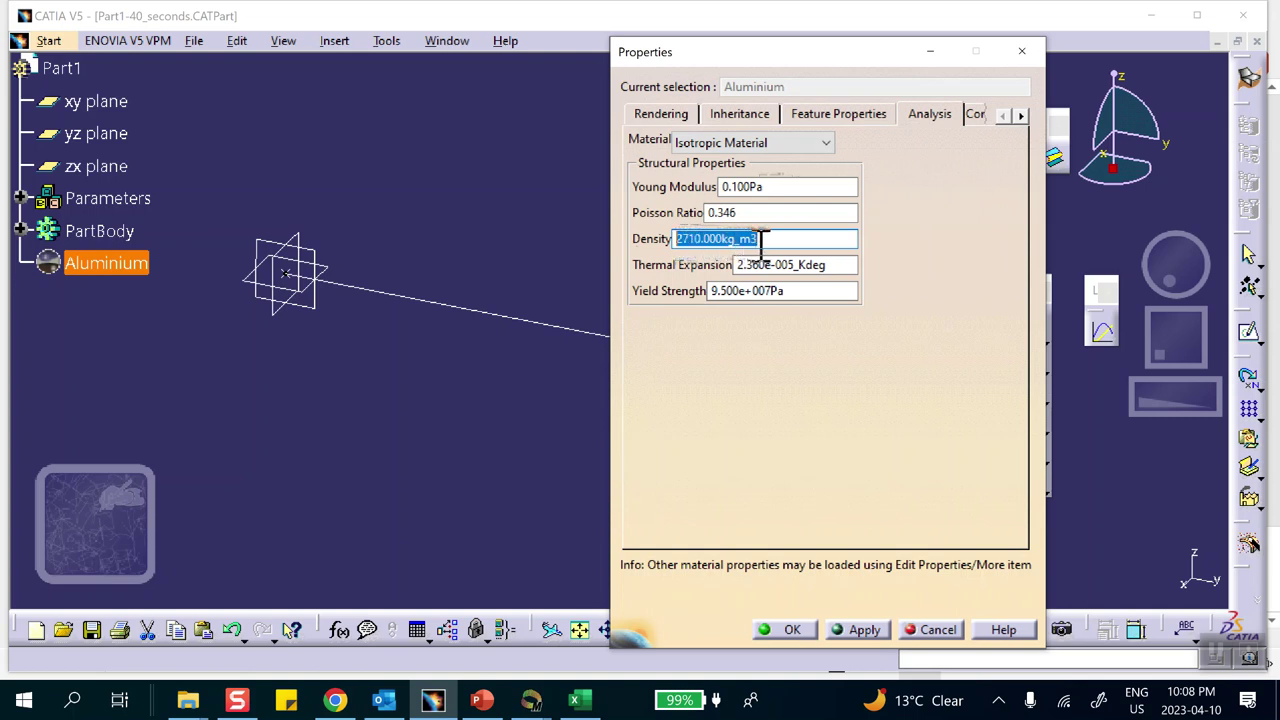
pyautogui.write('.1')
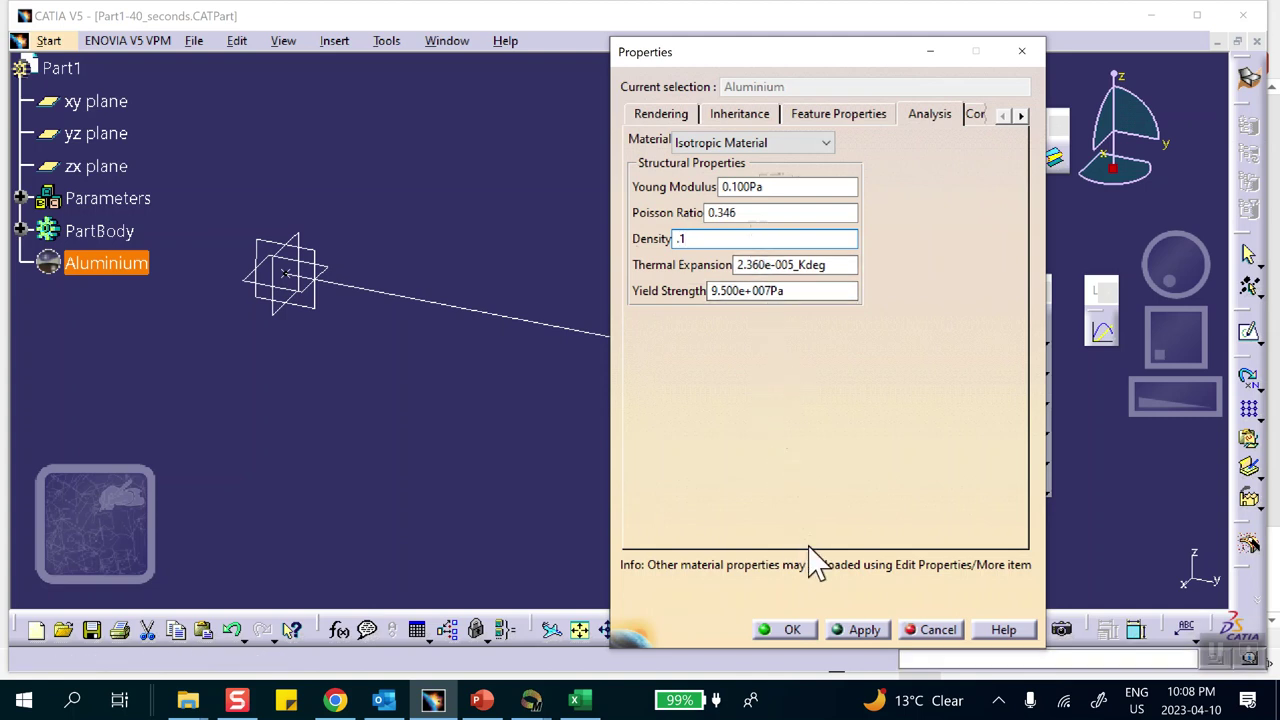
pyautogui.click(793, 629)
pyautogui.click(765, 451)
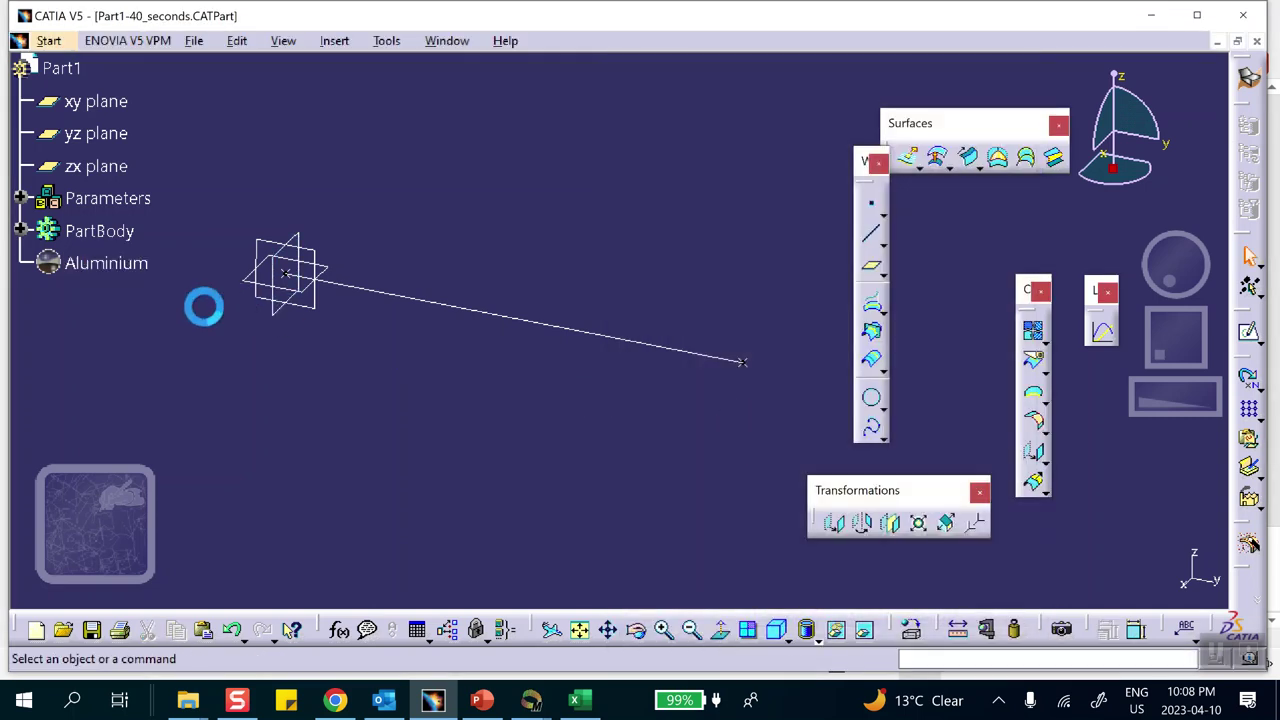
# Review the Aluminium material's Young Modulus and density in its structural analysis properties
pyautogui.doubleClick(145, 270)
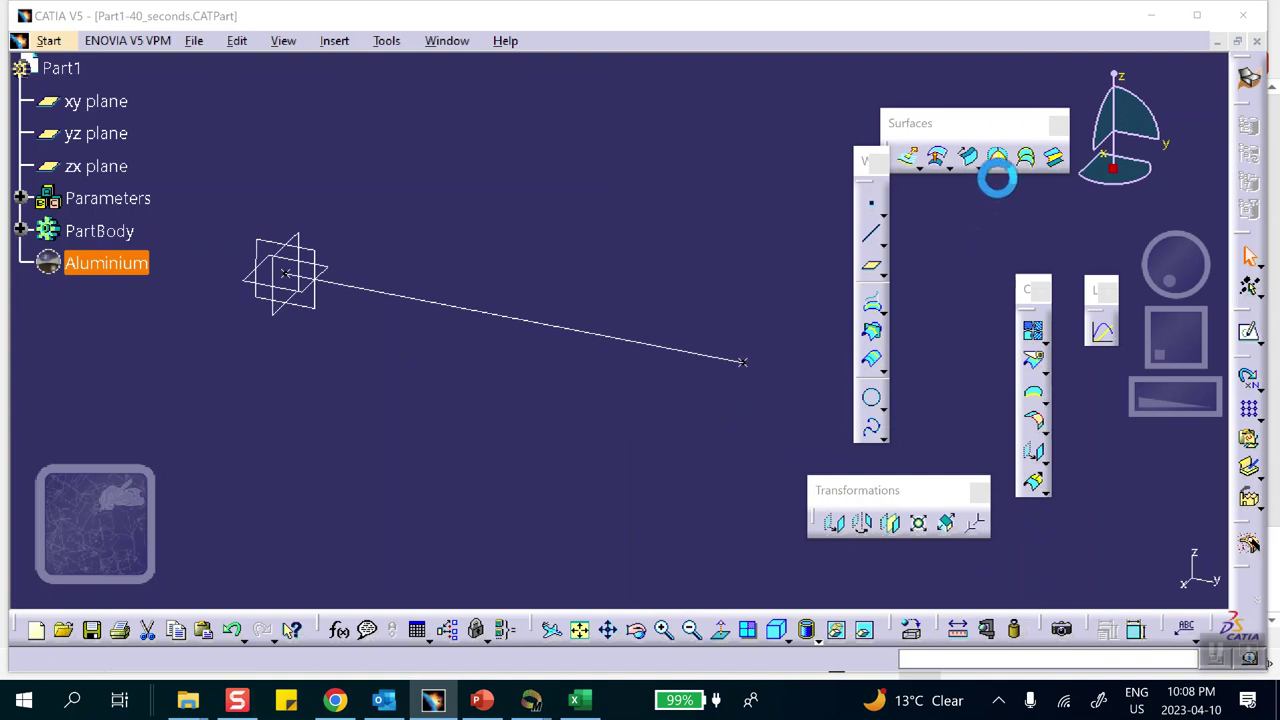
pyautogui.click(929, 114)
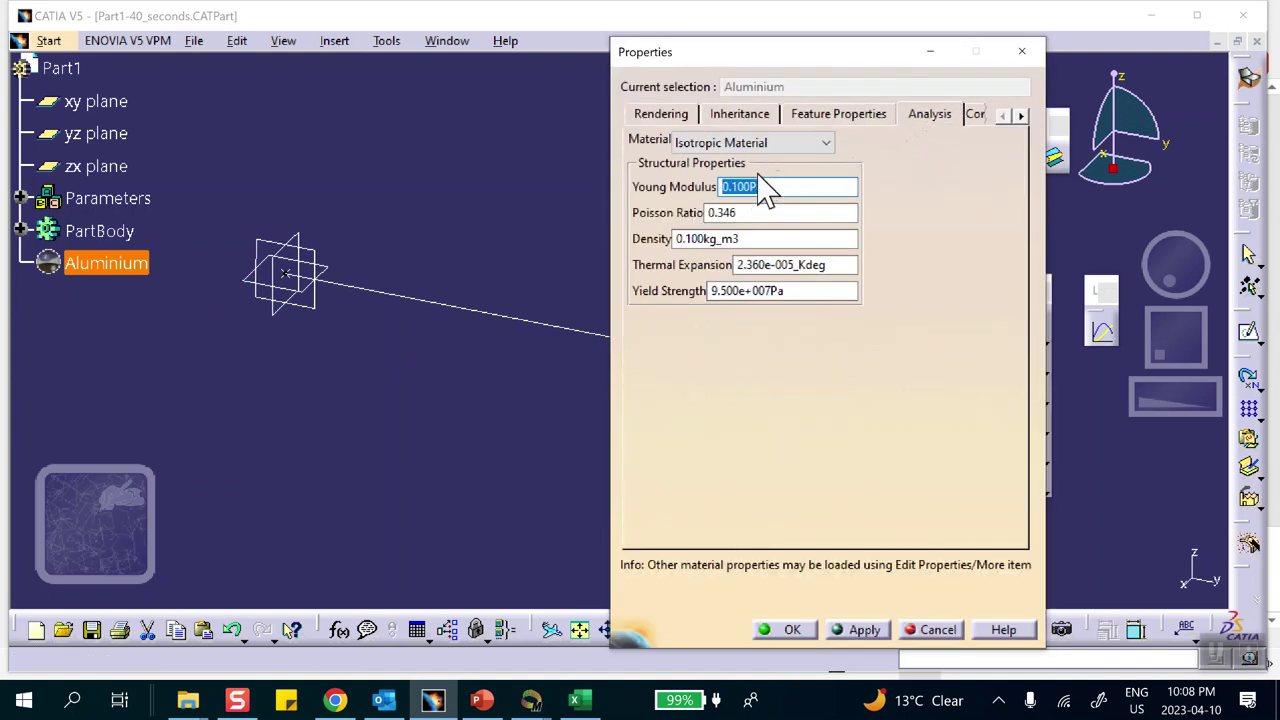
pyautogui.click(752, 239)
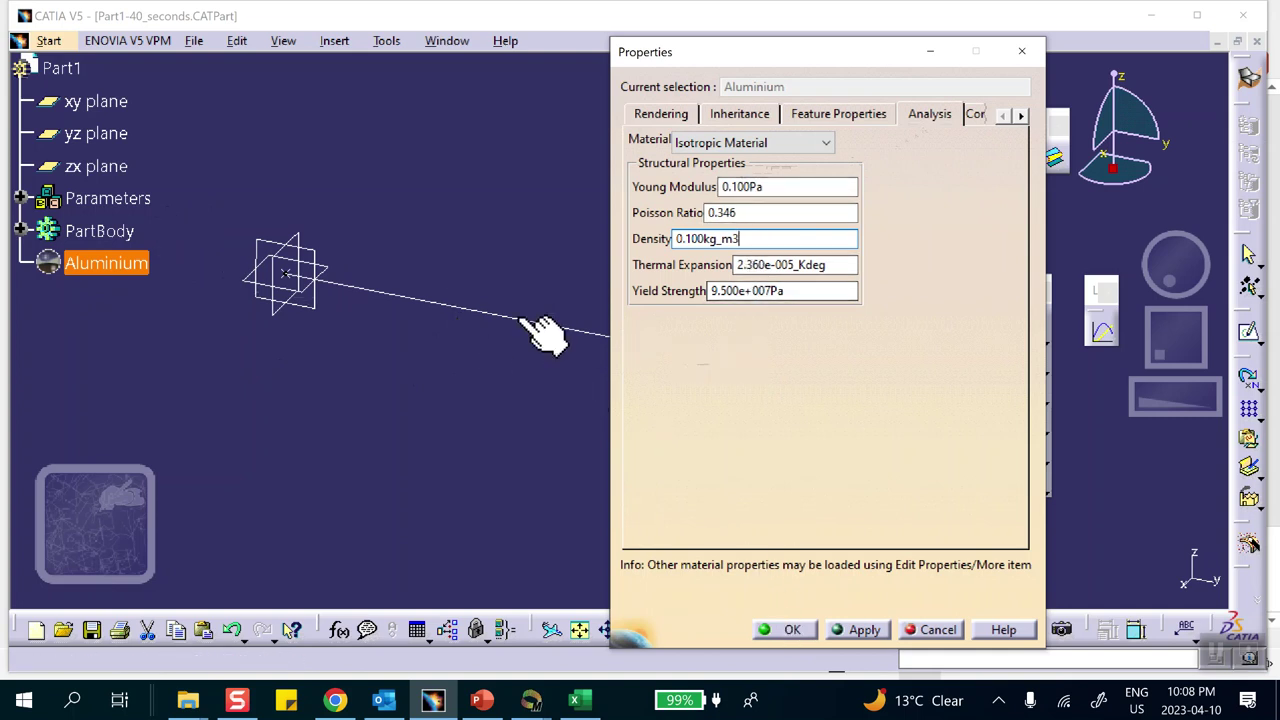
pyautogui.click(790, 628)
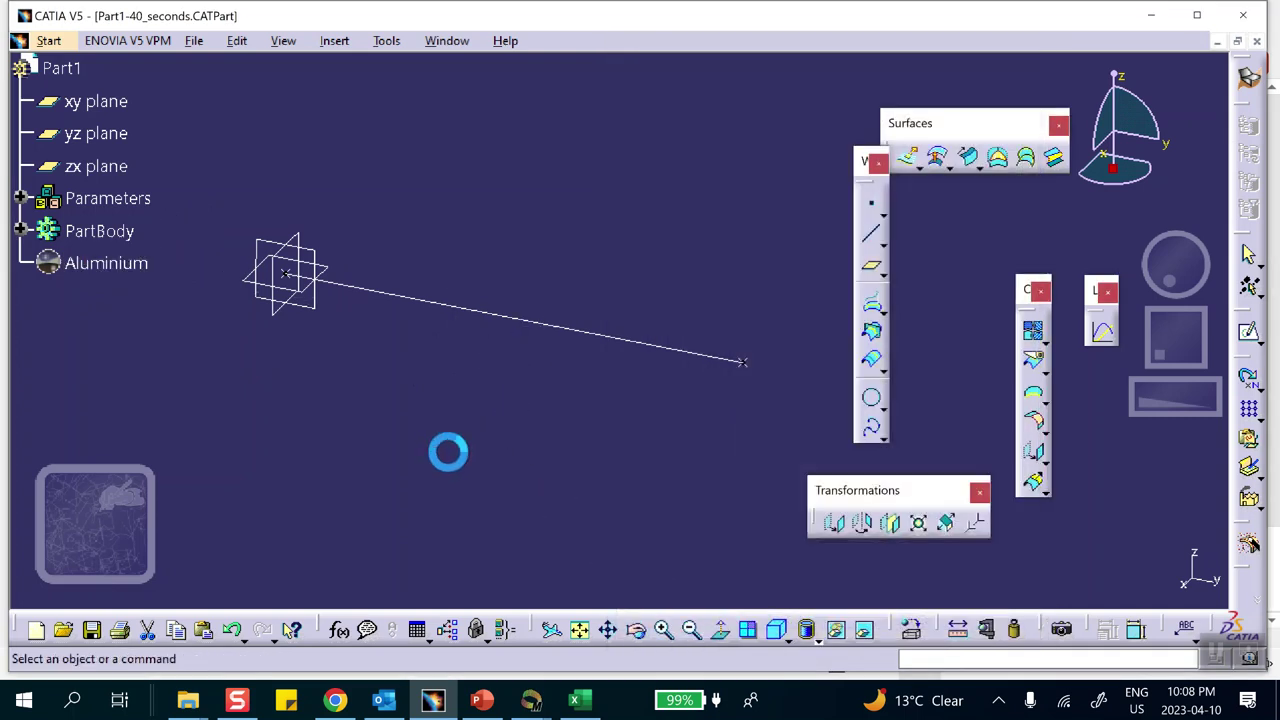
# Switch to the Generative Structural Analysis workbench and create a Static Analysis case for the part
pyautogui.moveTo(435, 436); pyautogui.dragTo(417, 411, button='middle')
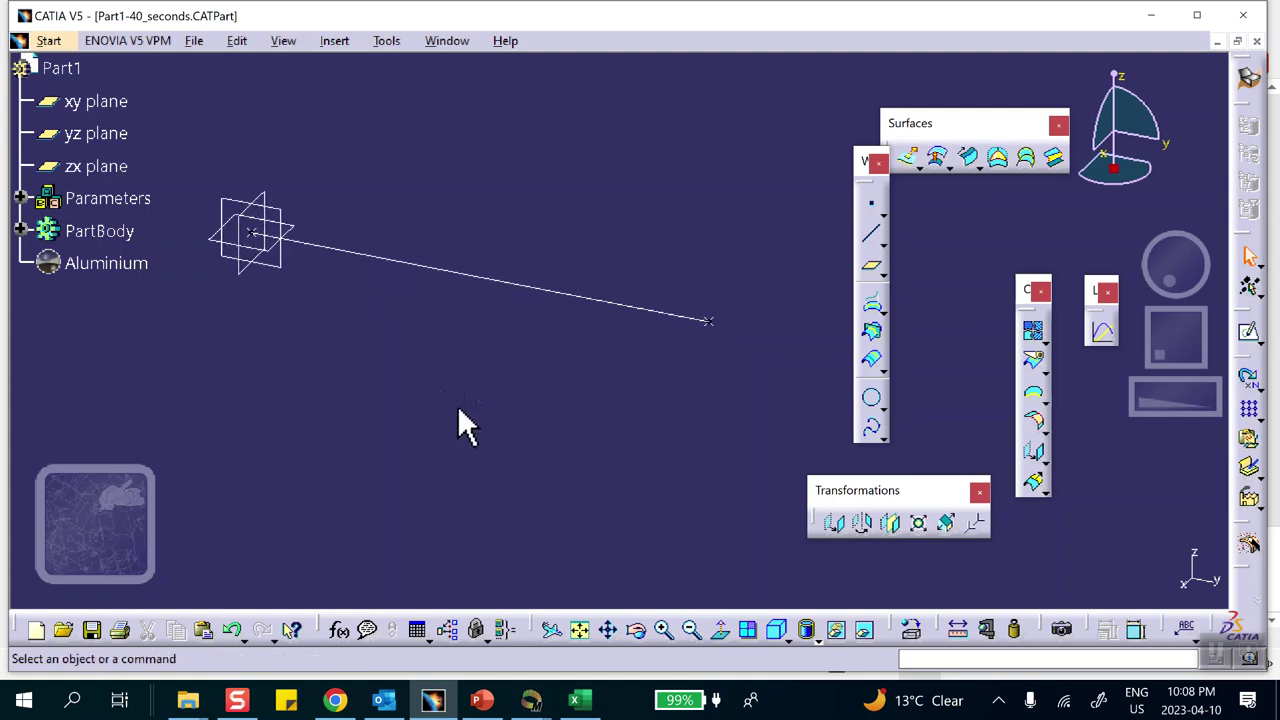
pyautogui.click(47, 42)
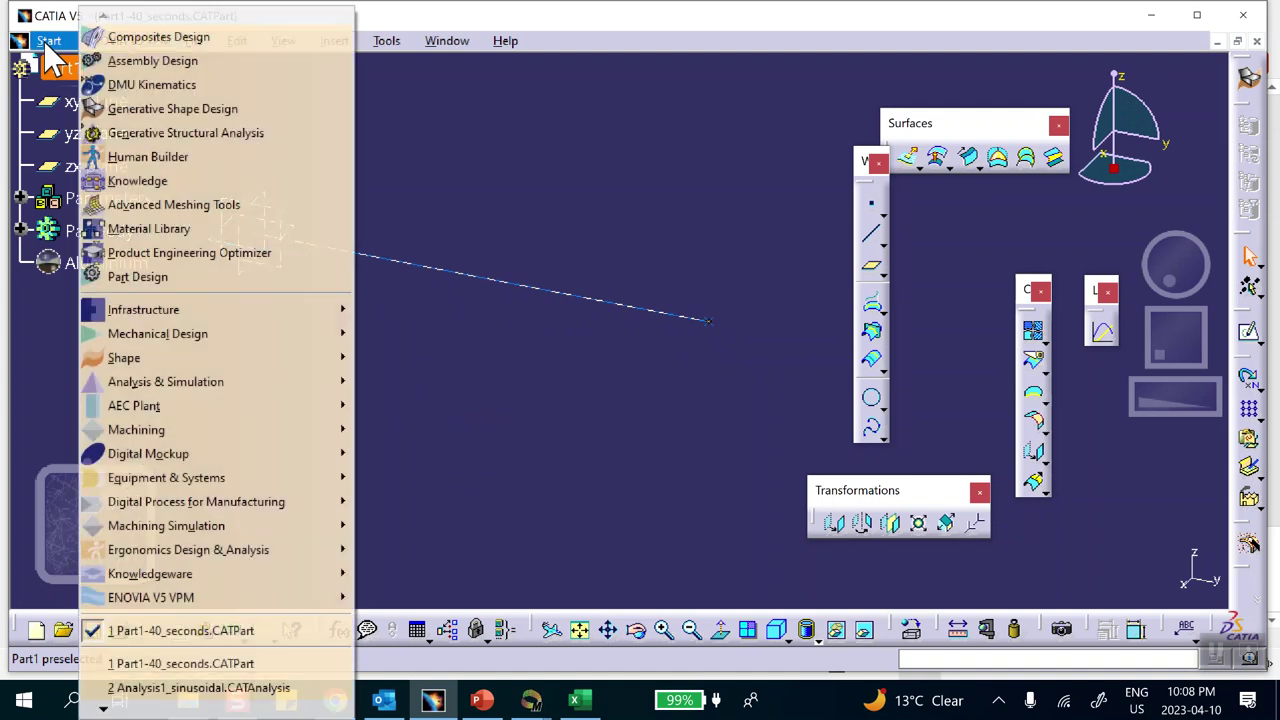
pyautogui.click(118, 133)
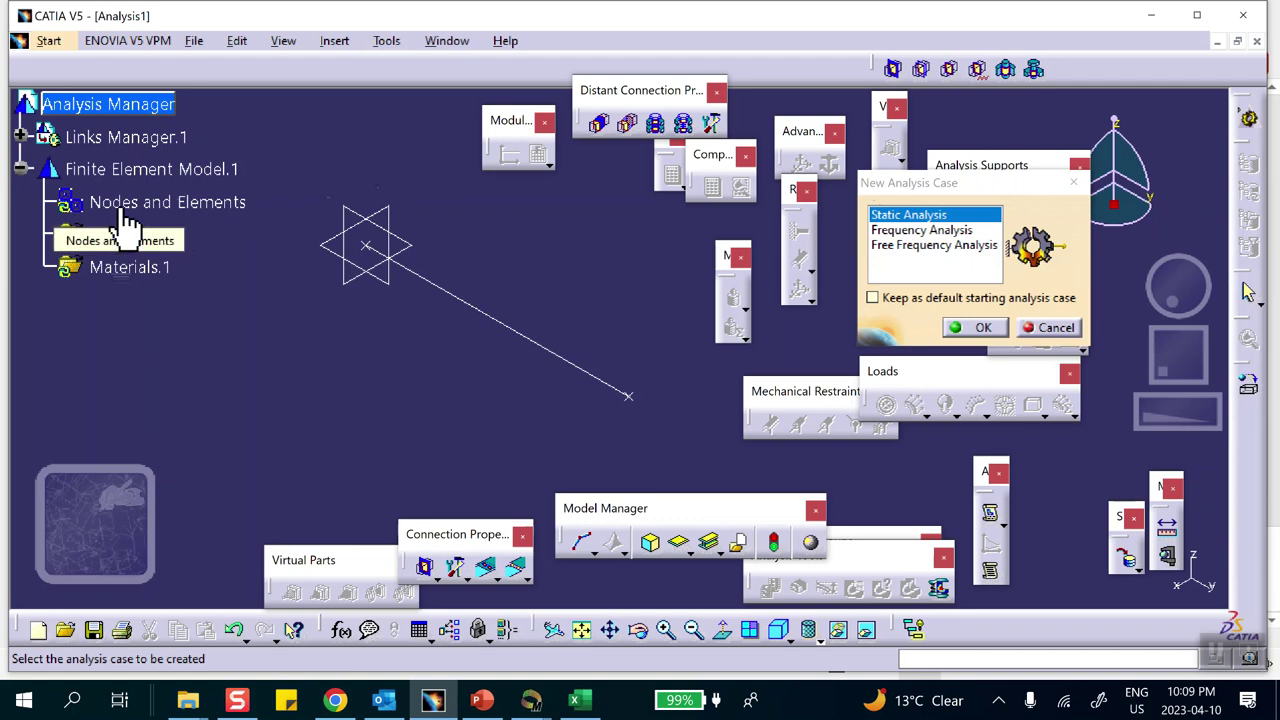
pyautogui.click(960, 327)
pyautogui.moveTo(574, 268); pyautogui.dragTo(518, 245, button='middle')
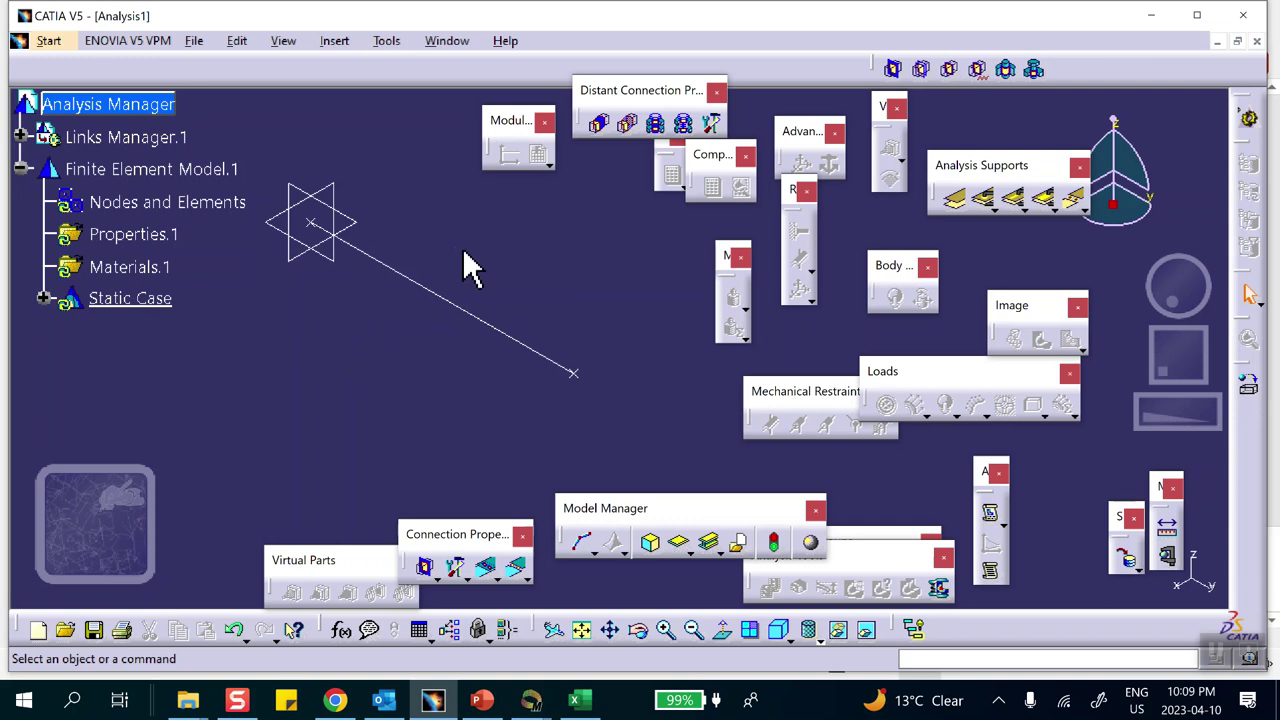
pyautogui.rightClick(310, 221)
pyautogui.press('Escape')
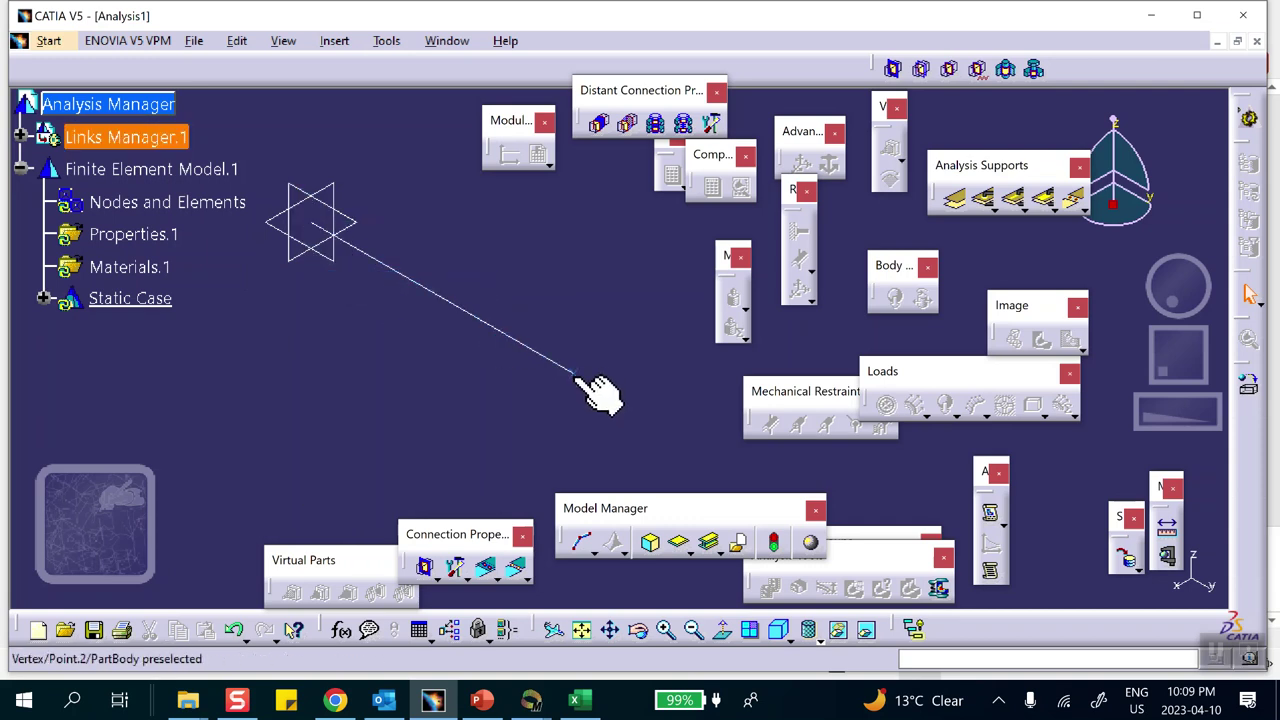
# Create a beam mesh on the 1 m line with the Minimal mesh option enabled
pyautogui.rightClick(573, 373)
pyautogui.click(630, 440)
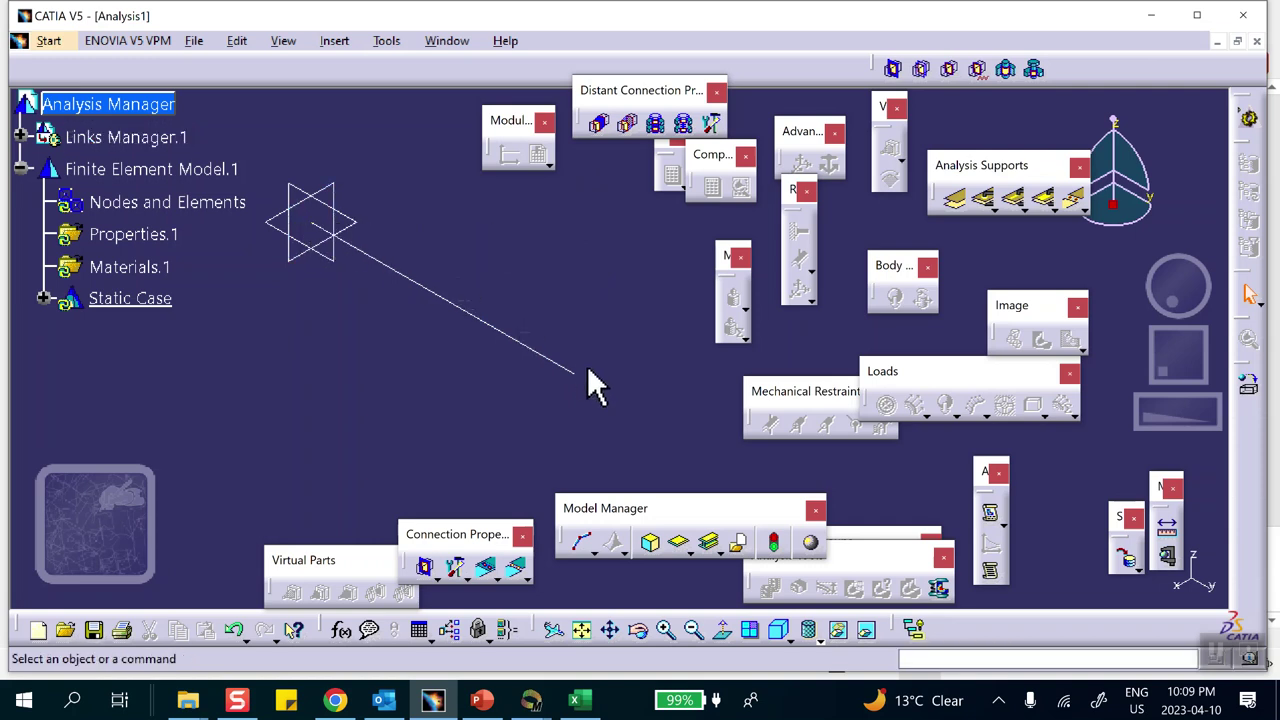
pyautogui.click(581, 542)
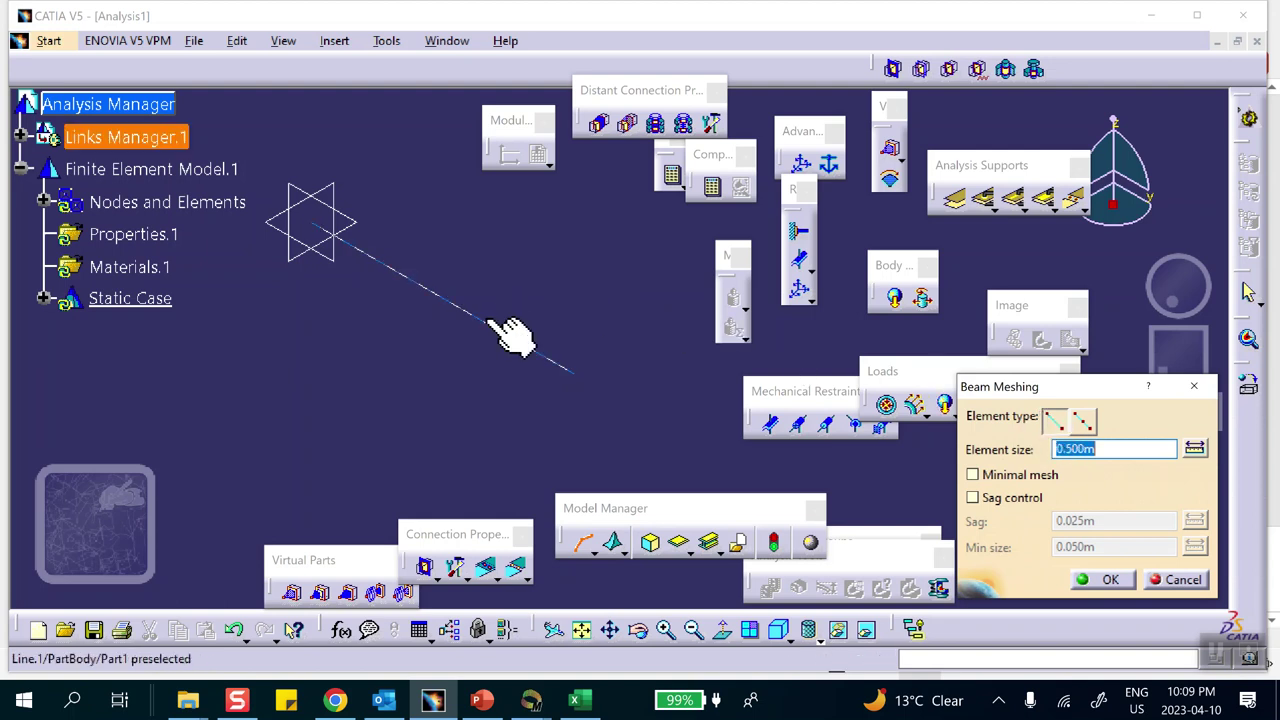
pyautogui.click(534, 351)
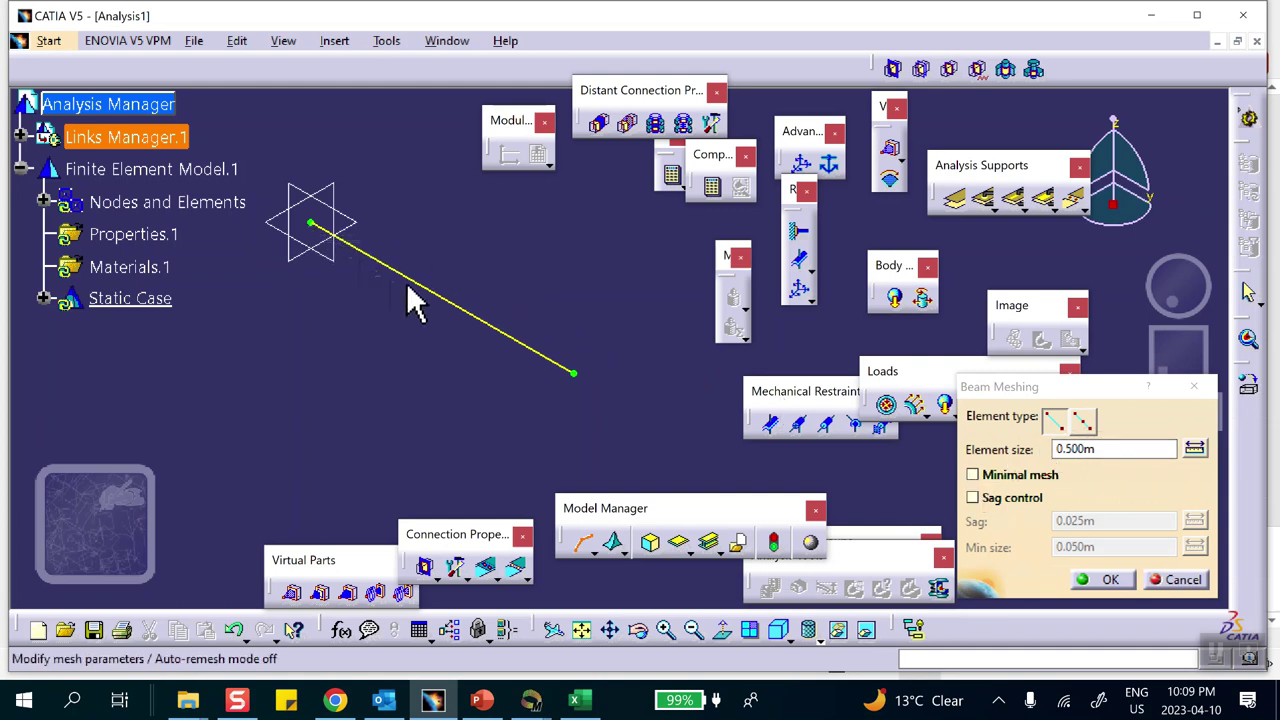
pyautogui.click(973, 476)
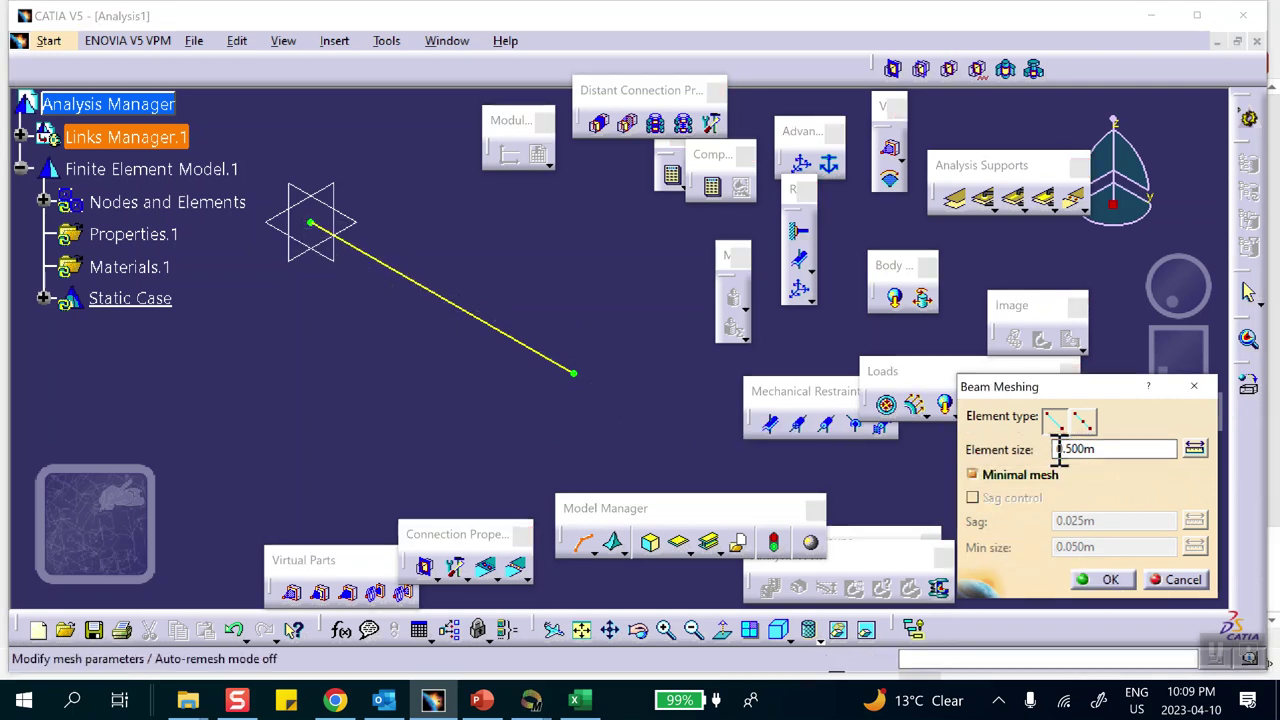
pyautogui.click(1095, 450)
pyautogui.click(1106, 580)
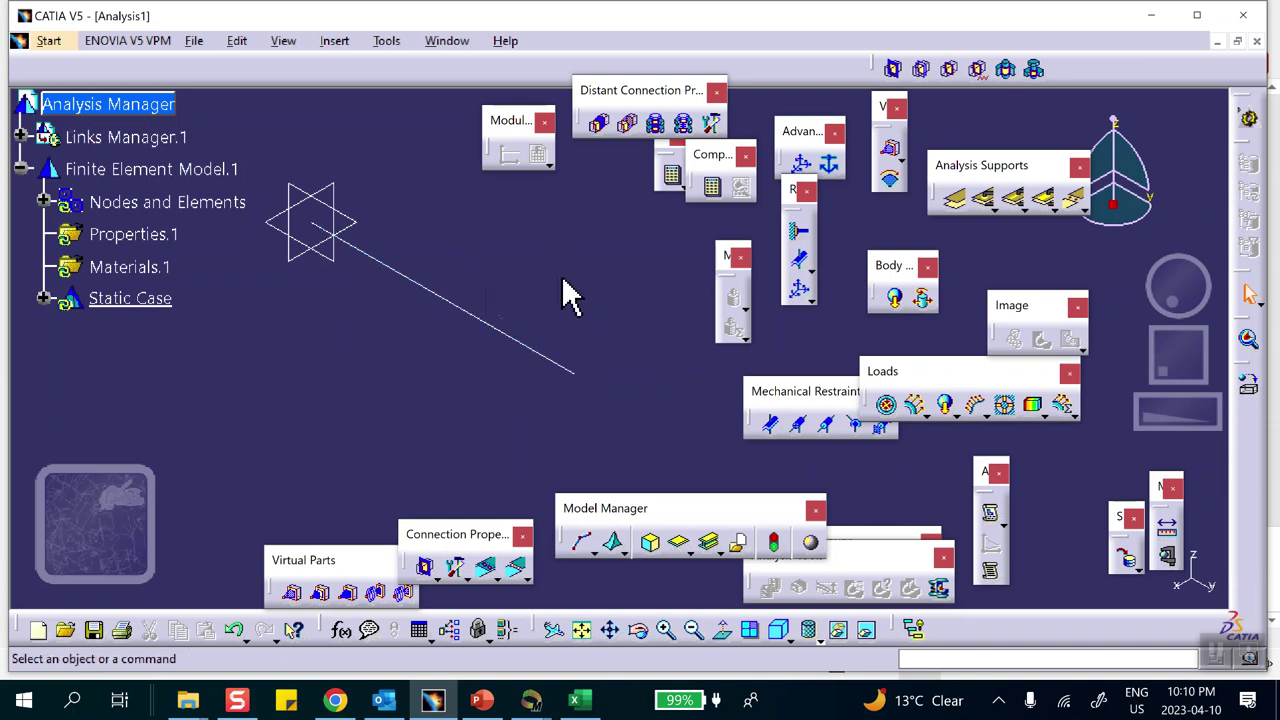
# Assign a 1D property to the line as a cylindrical beam with a 0.1 m radius
pyautogui.click(712, 546)
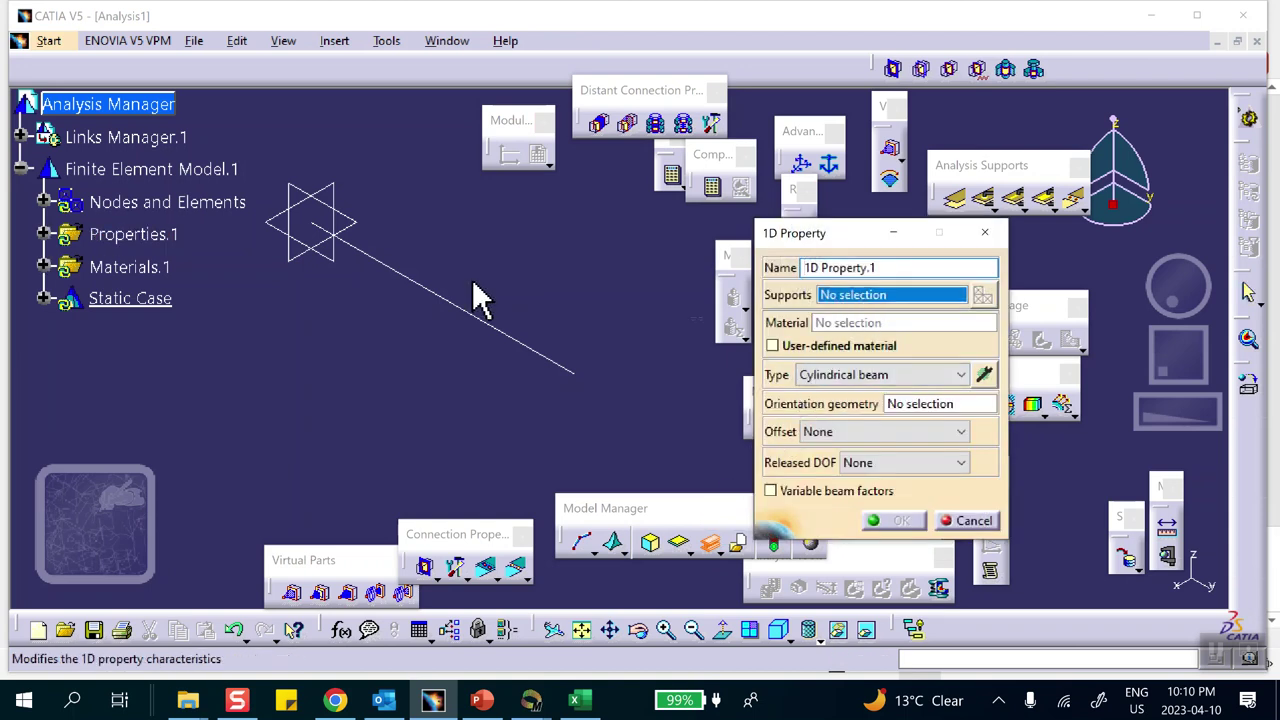
pyautogui.click(484, 325)
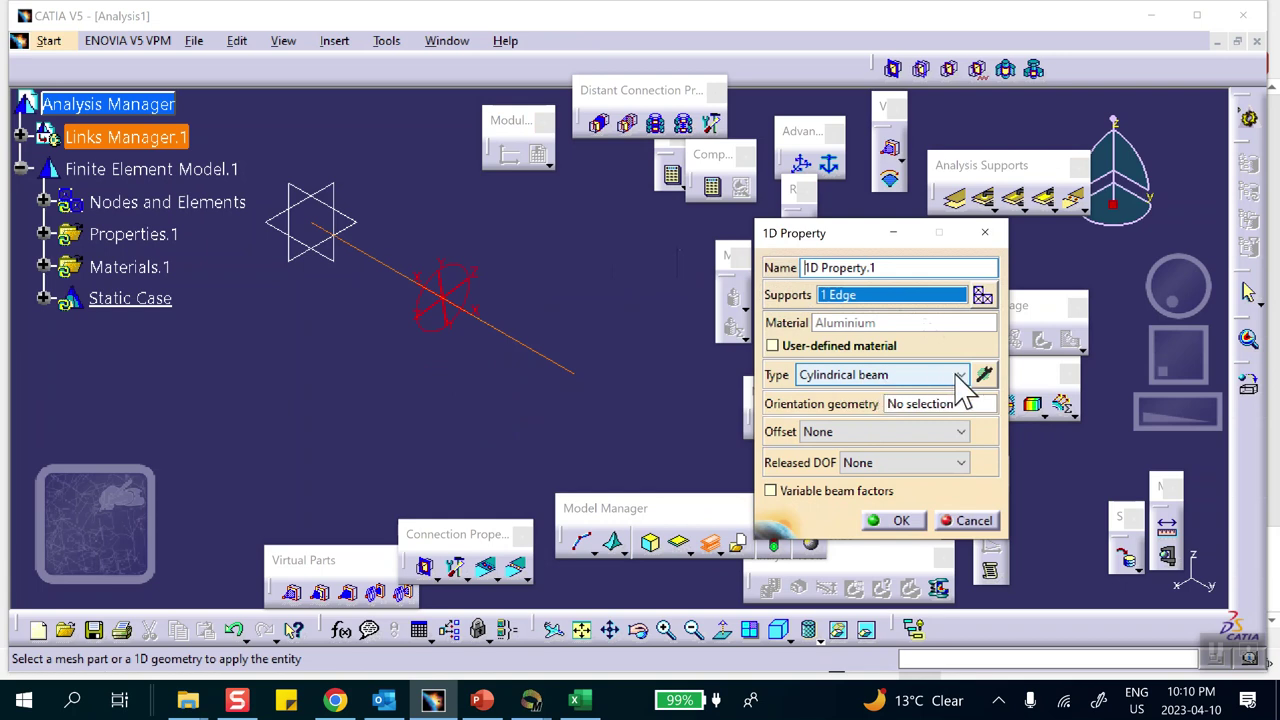
pyautogui.click(984, 376)
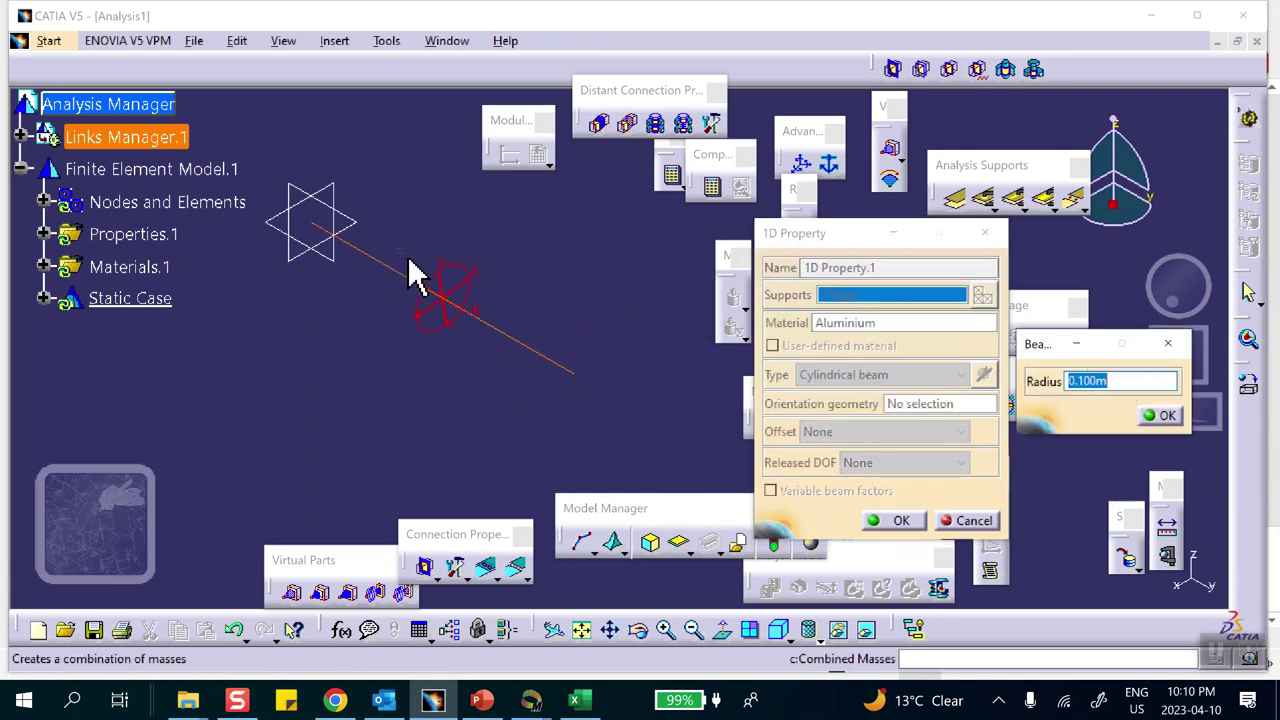
pyautogui.click(1160, 417)
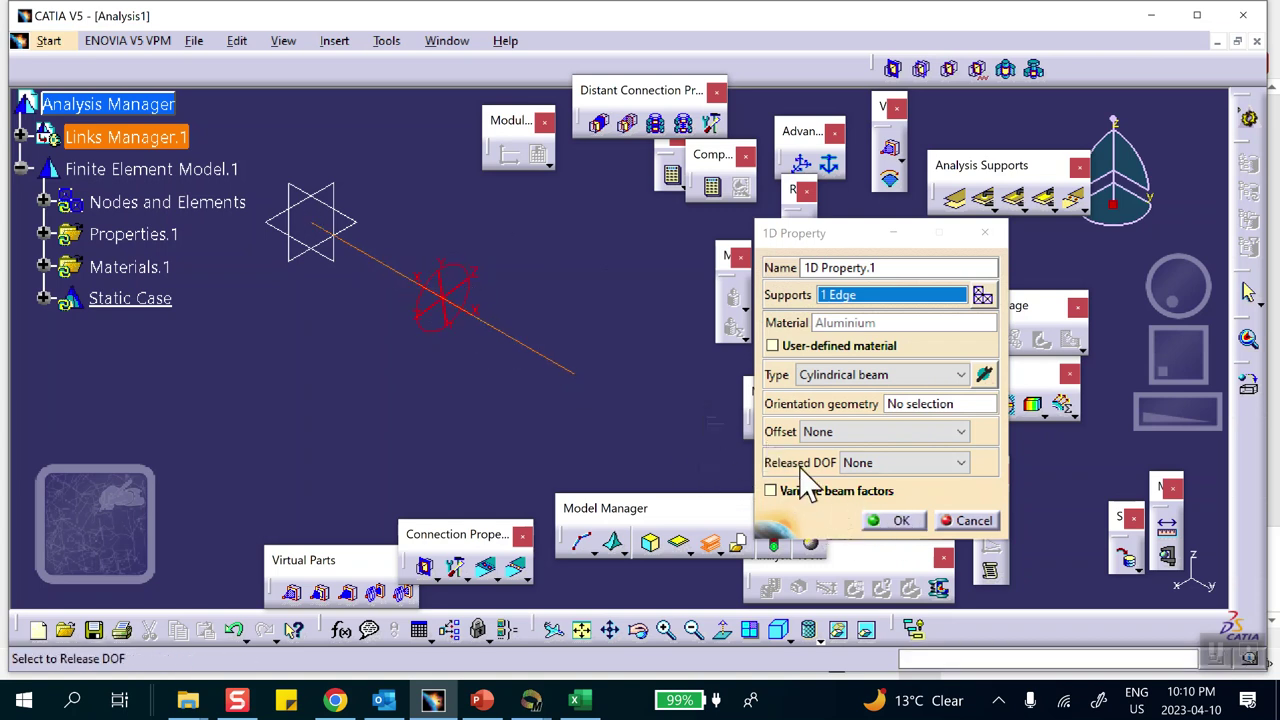
pyautogui.click(899, 521)
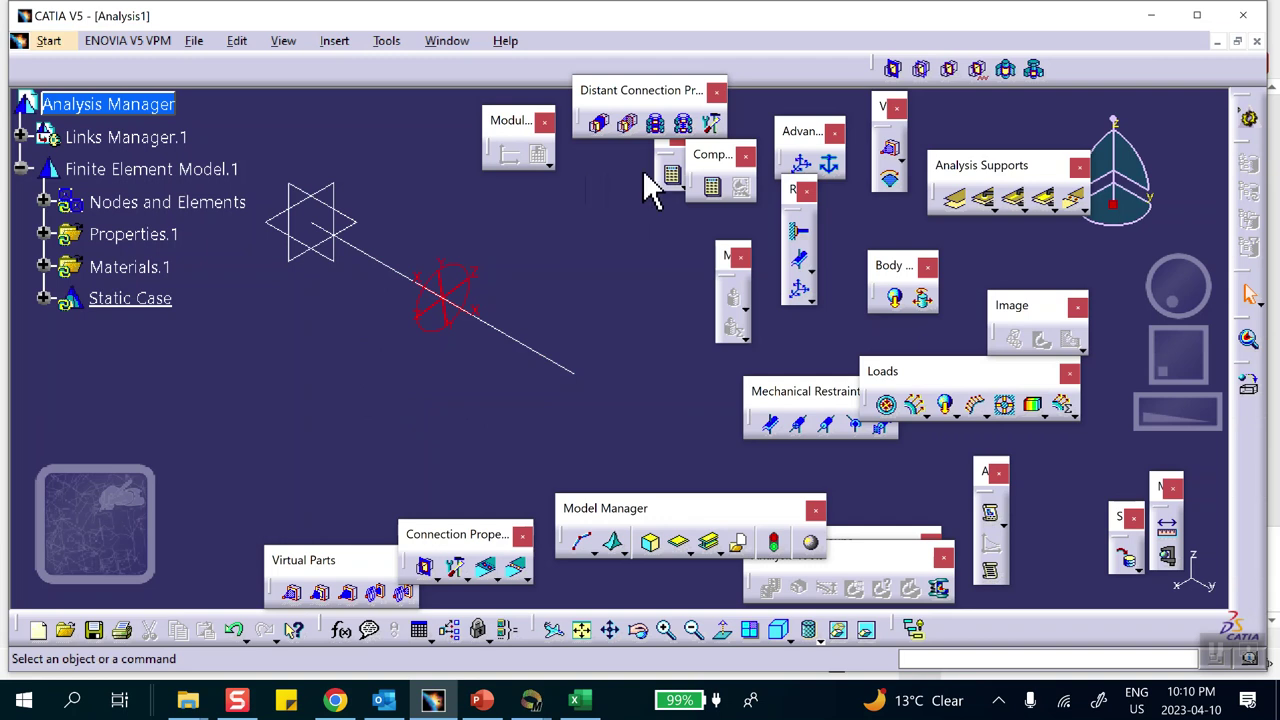
# Clamp the line's end vertex at the origin planes
pyautogui.click(798, 231)
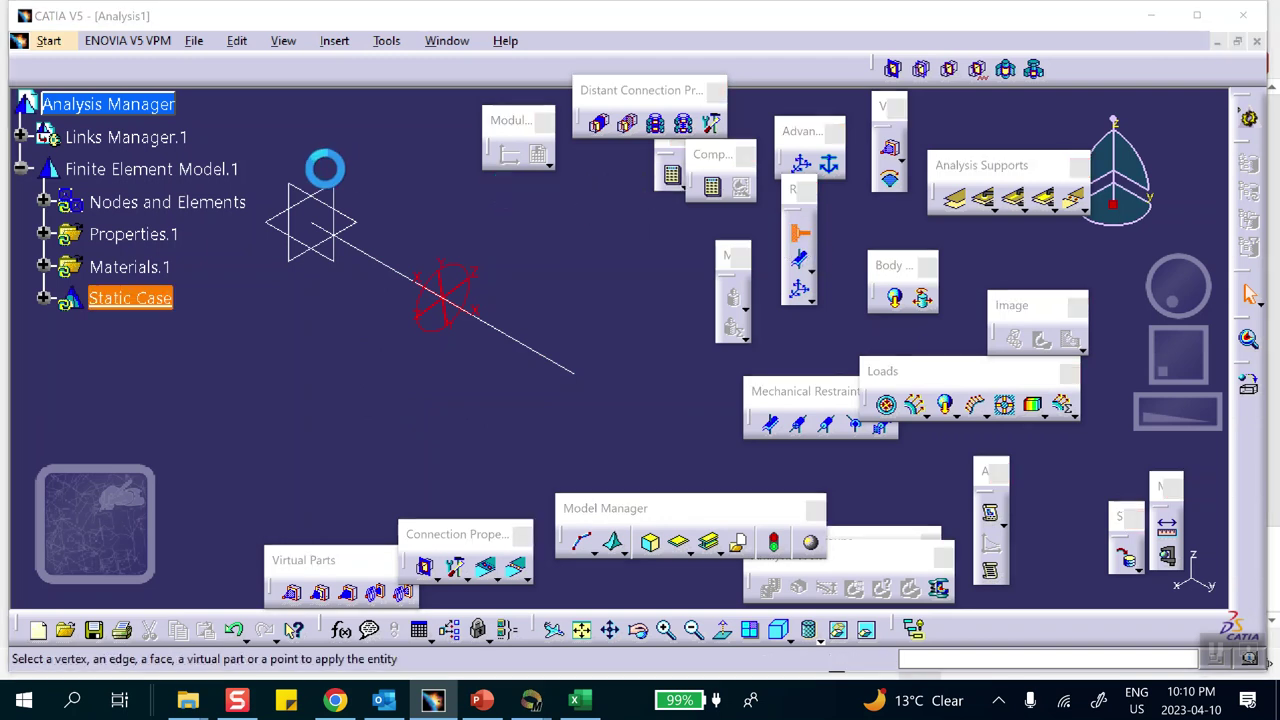
pyautogui.click(312, 222)
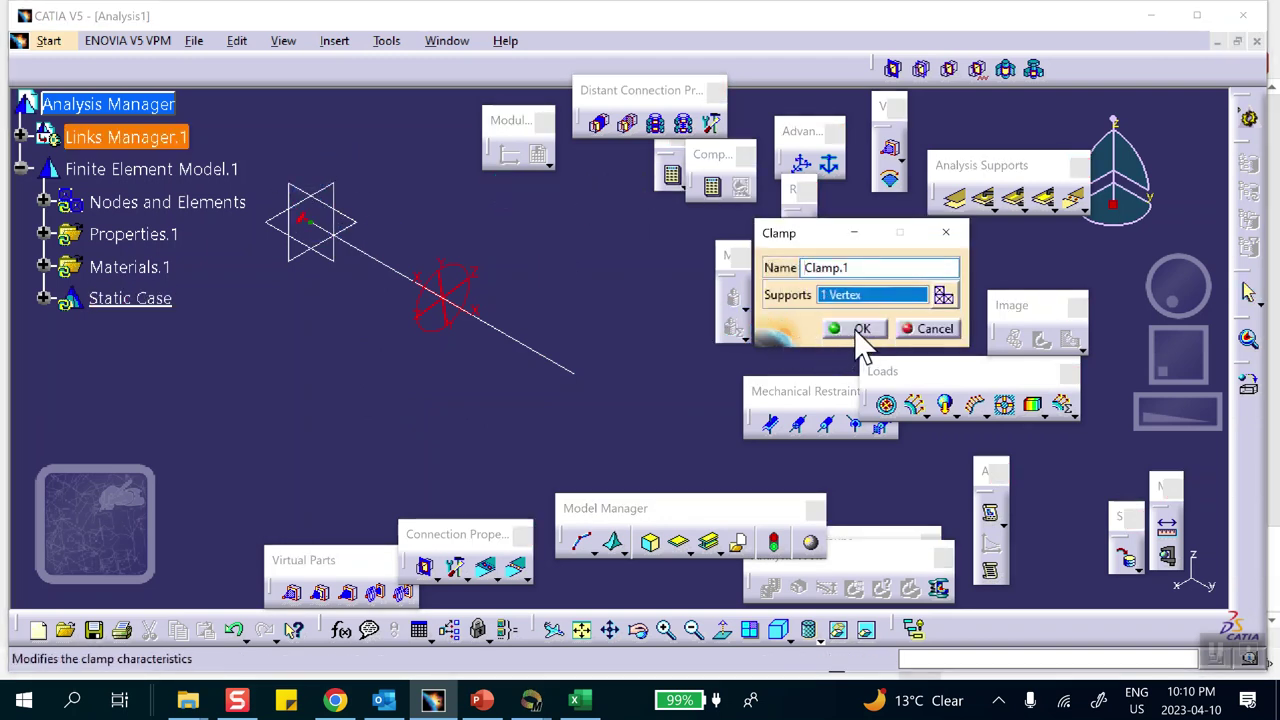
pyautogui.click(862, 330)
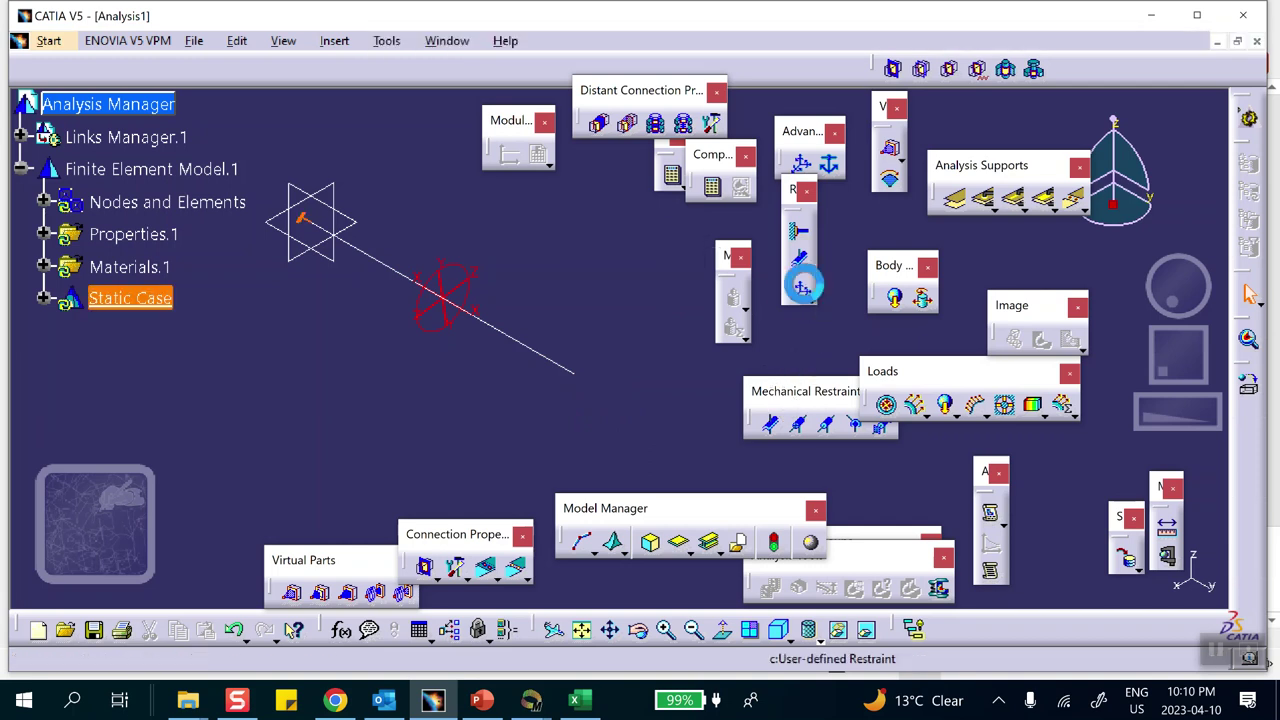
# Add a user-defined restraint in the global axis system to the line's other end vertex, leaving only Translation 2 unrestrained
pyautogui.click(799, 289)
pyautogui.click(577, 376)
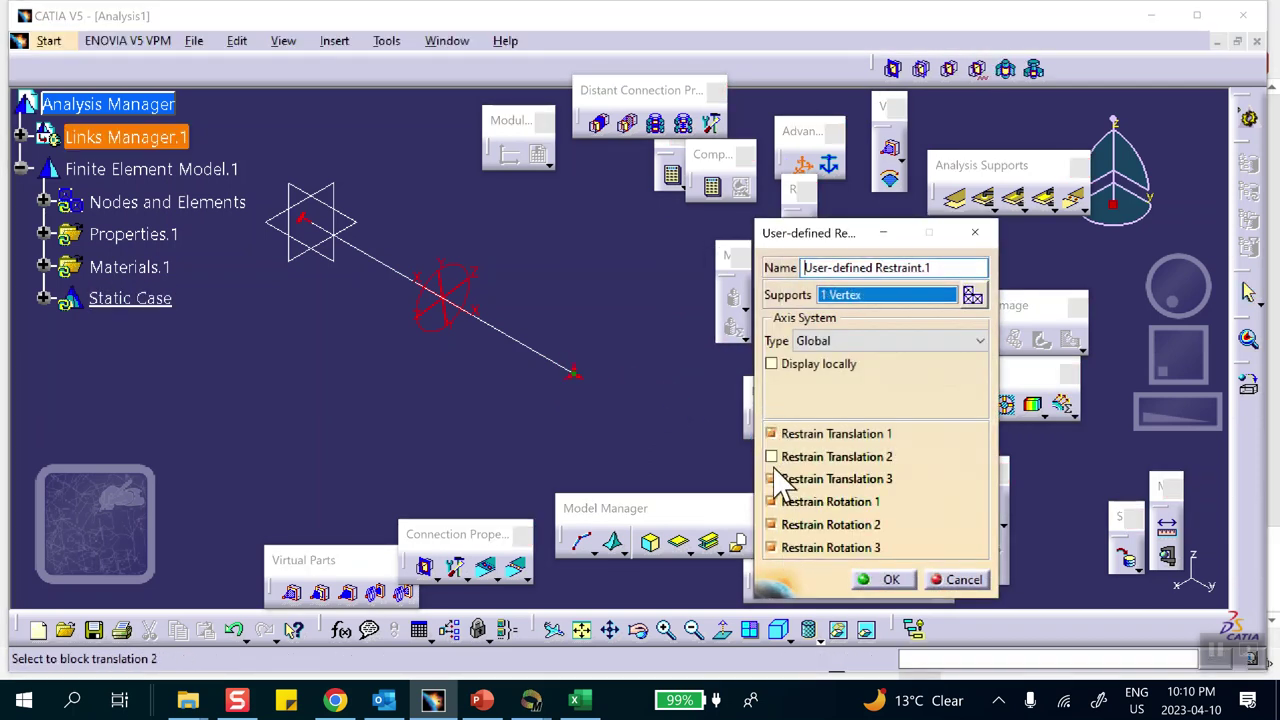
pyautogui.click(886, 580)
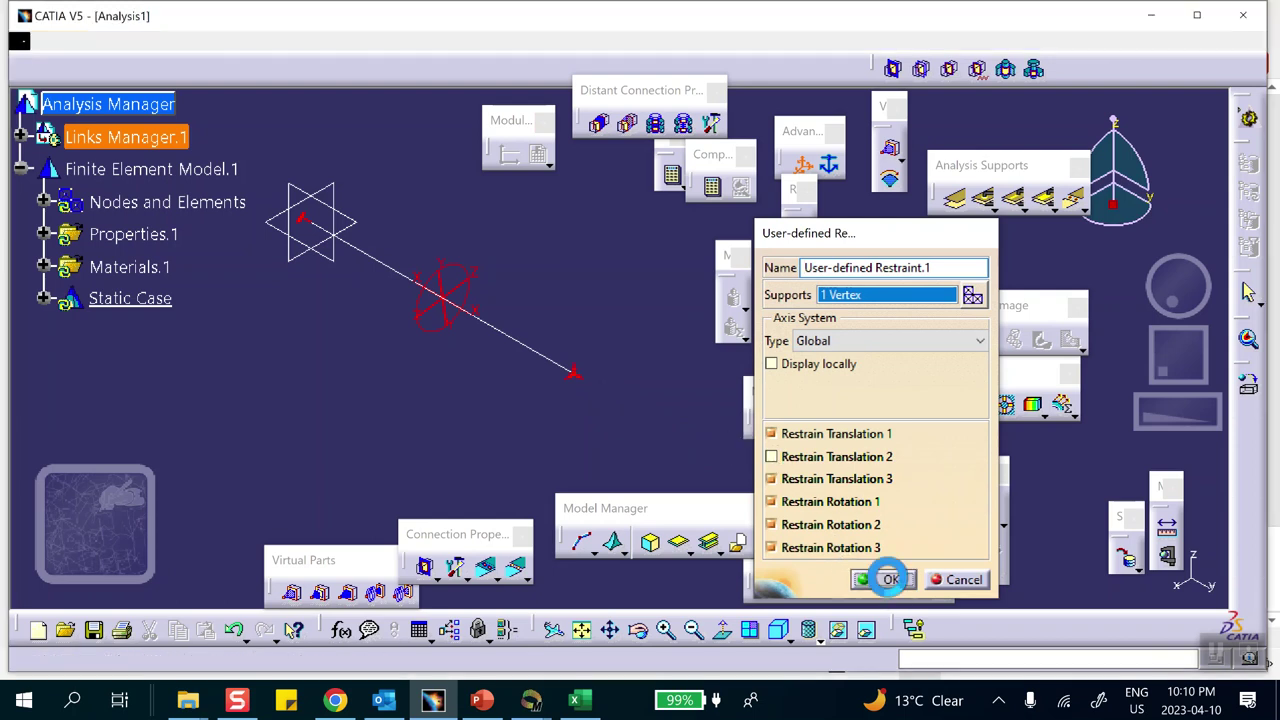
# Apply a 10 N distributed force in the global Y direction to the line's end vertex away from the clamp
pyautogui.moveTo(640, 445); pyautogui.dragTo(578, 402, button='middle')
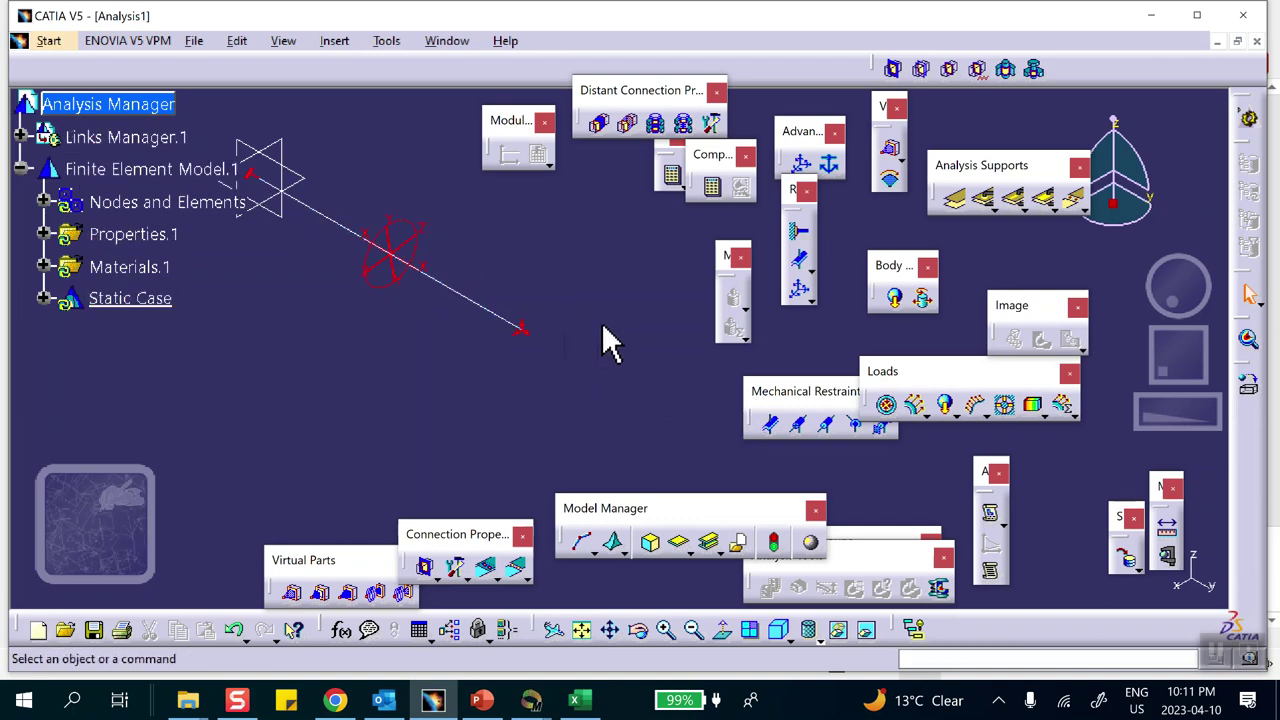
pyautogui.moveTo(605, 313); pyautogui.dragTo(597, 268, button='middle')
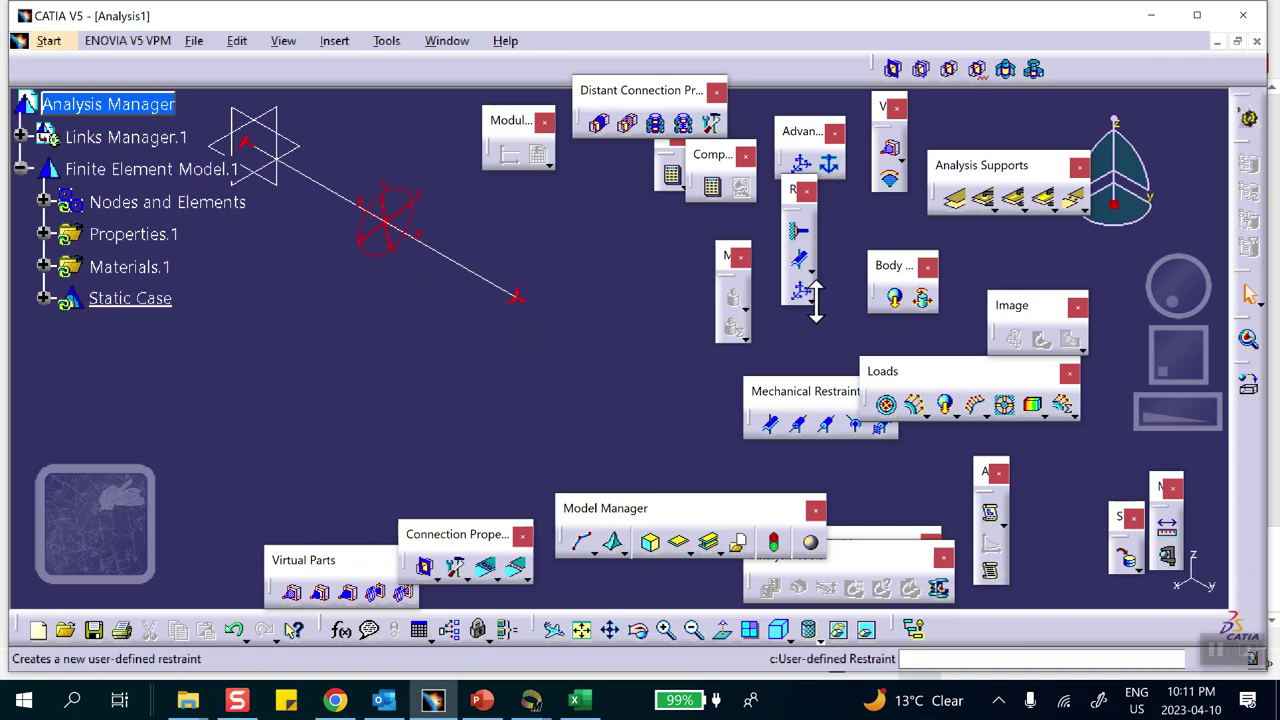
pyautogui.click(909, 410)
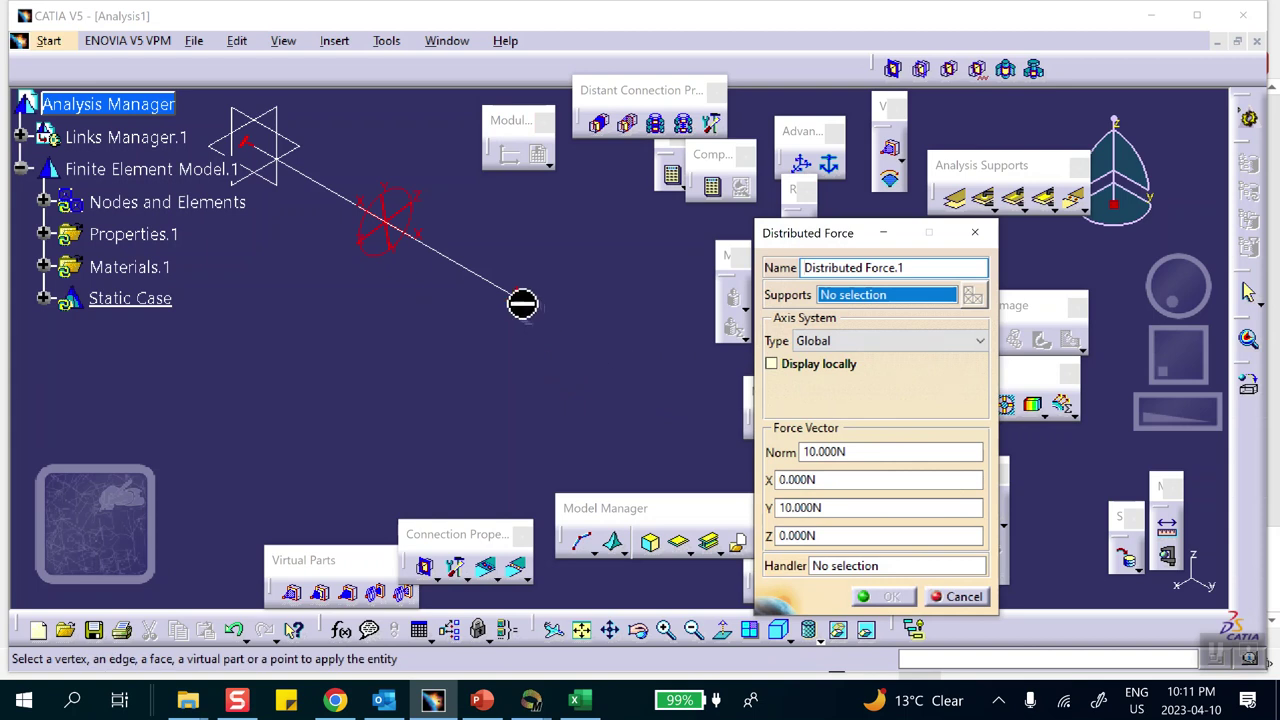
pyautogui.click(517, 297)
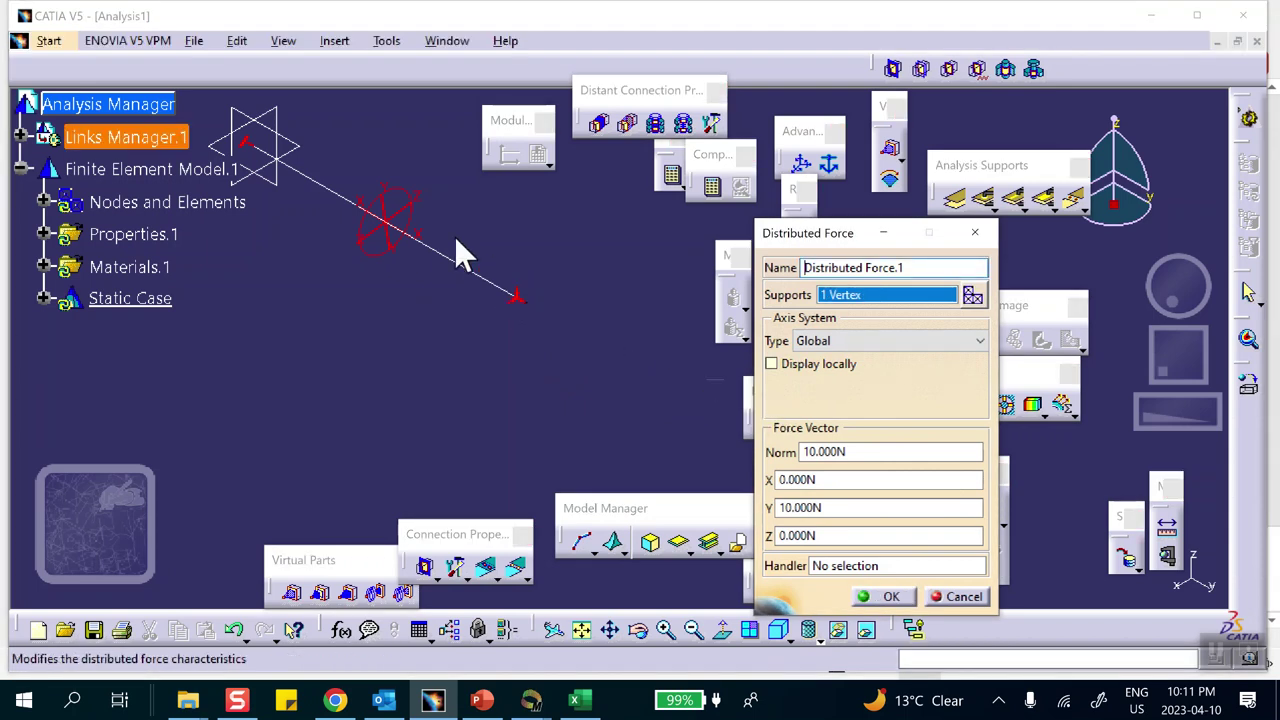
pyautogui.click(897, 597)
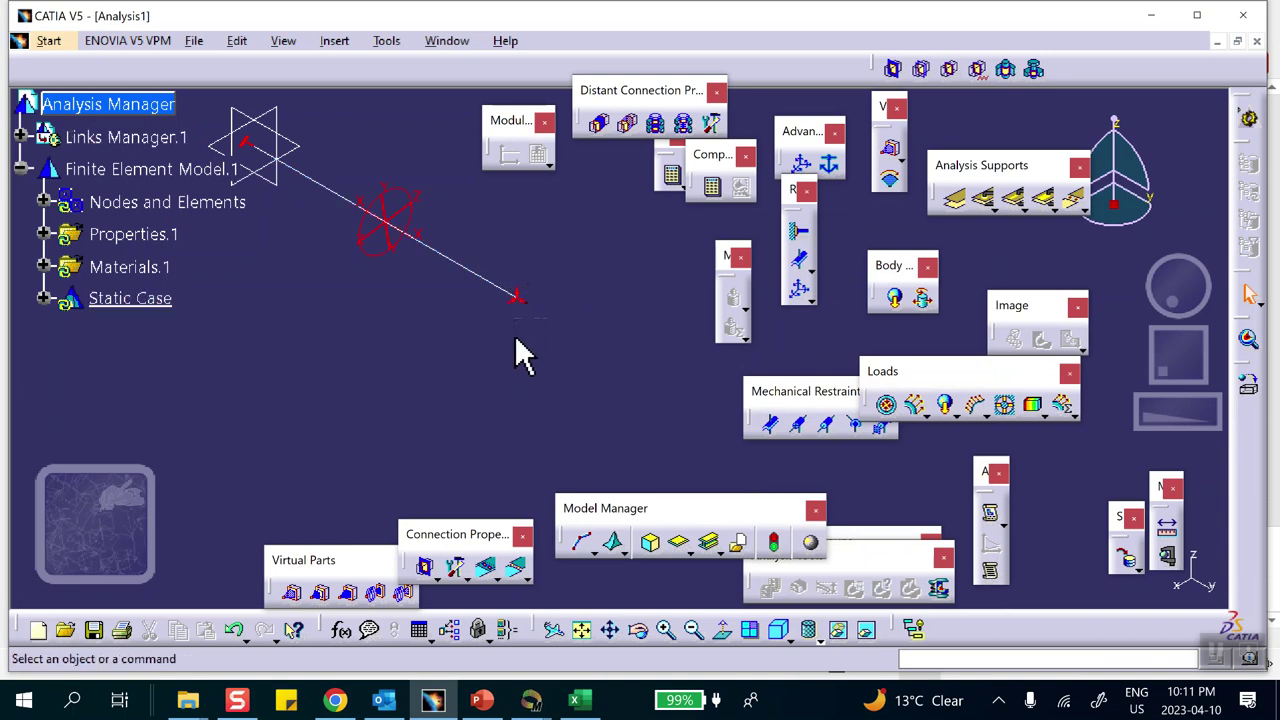
# Create a general analysis connection from the clamped vertex as first component to the line's opposite end vertex as second component
pyautogui.moveTo(474, 349); pyautogui.dragTo(486, 366, button='middle')
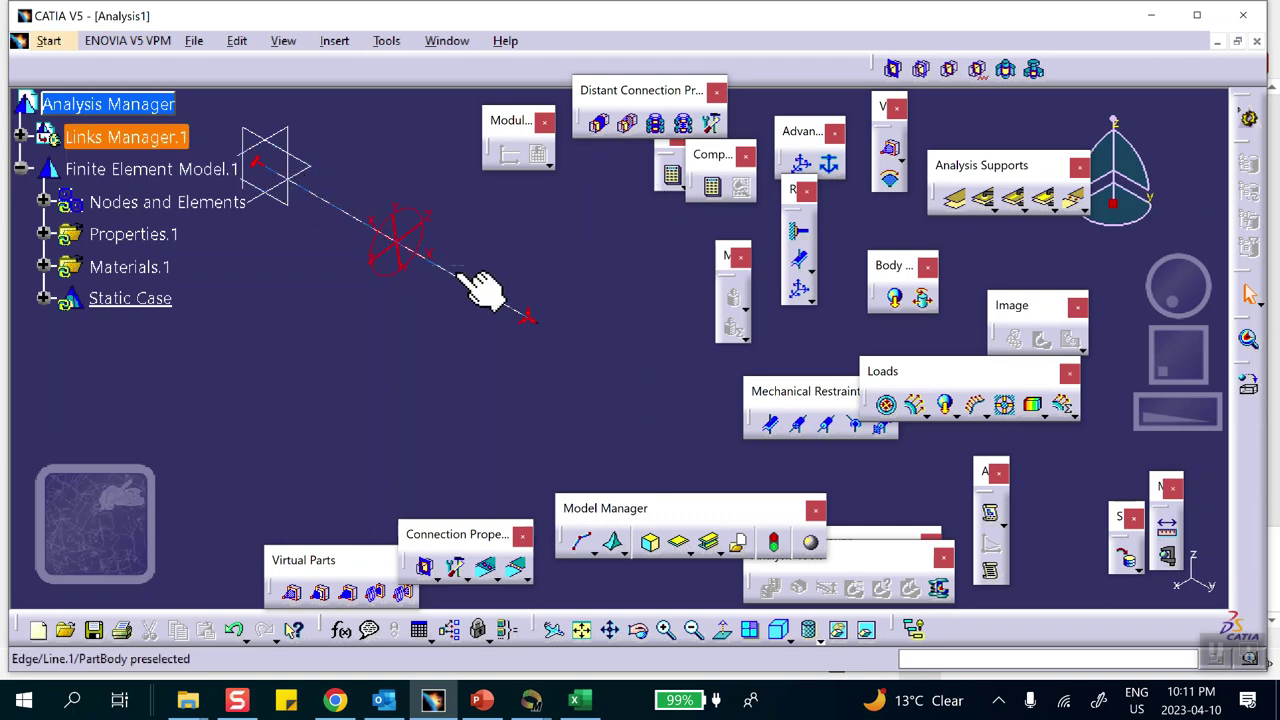
pyautogui.click(957, 201)
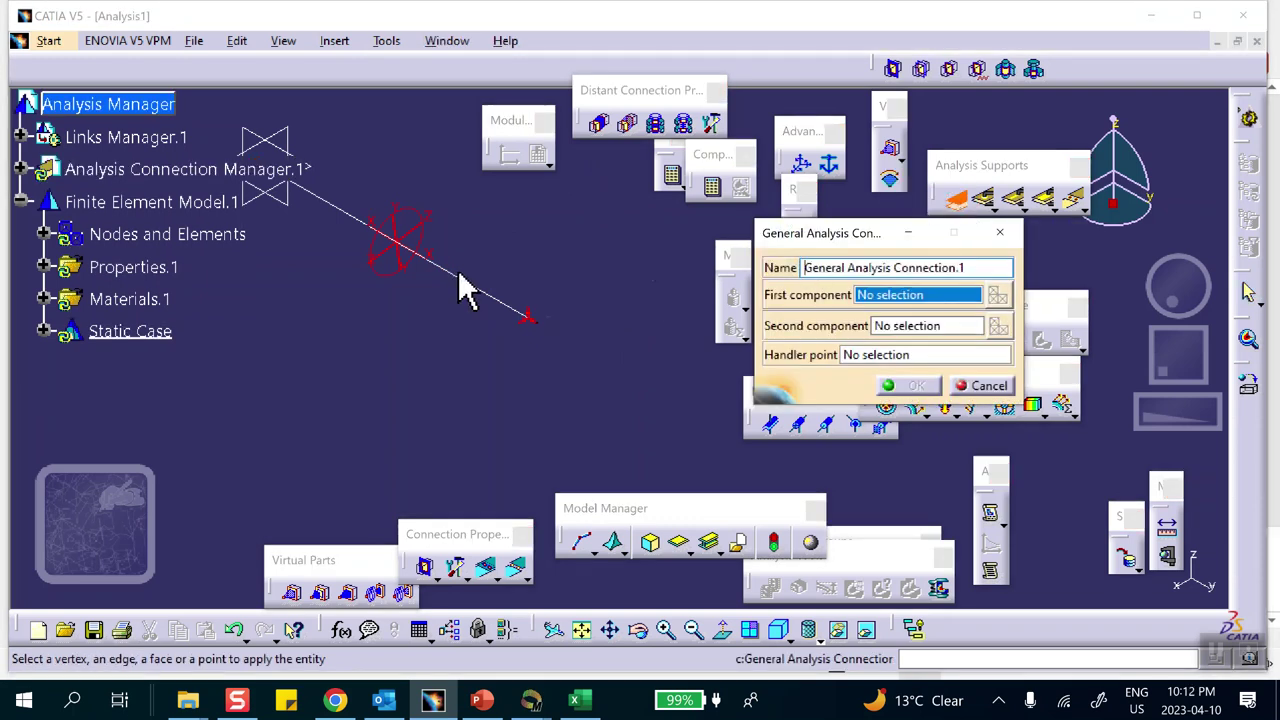
pyautogui.moveTo(303, 209); pyautogui.dragTo(328, 316, button='middle')
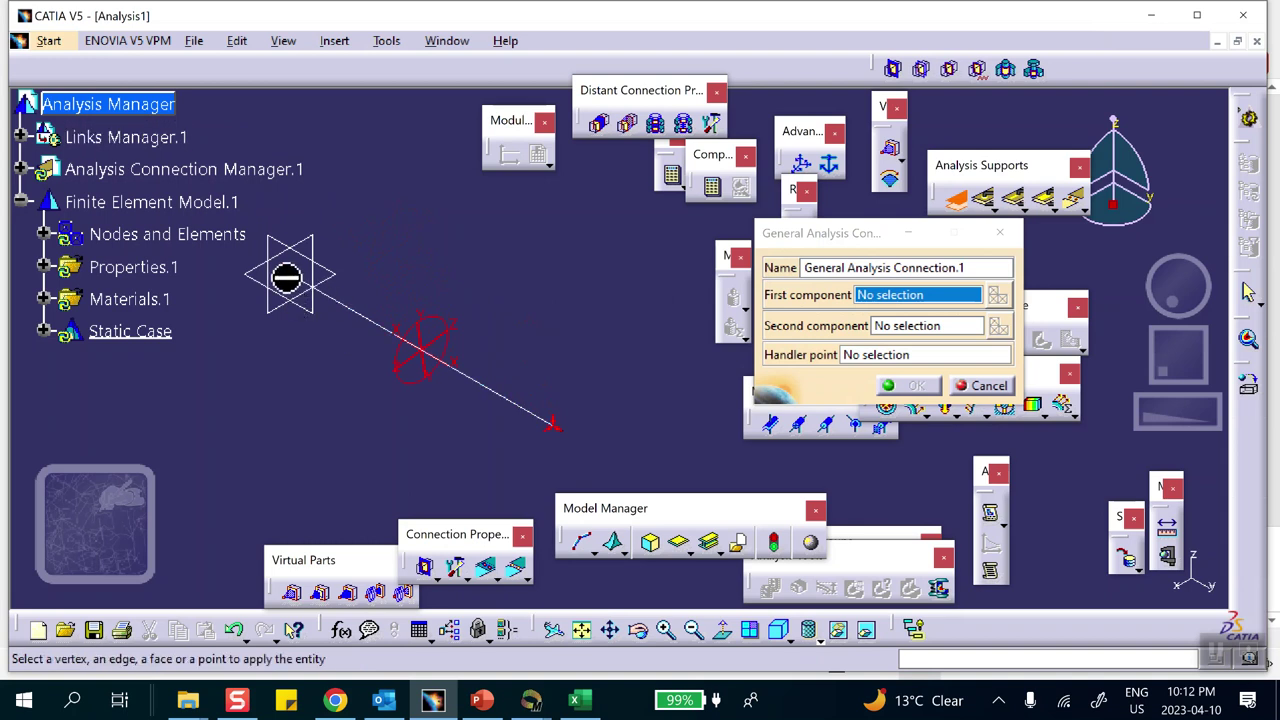
pyautogui.click(288, 273)
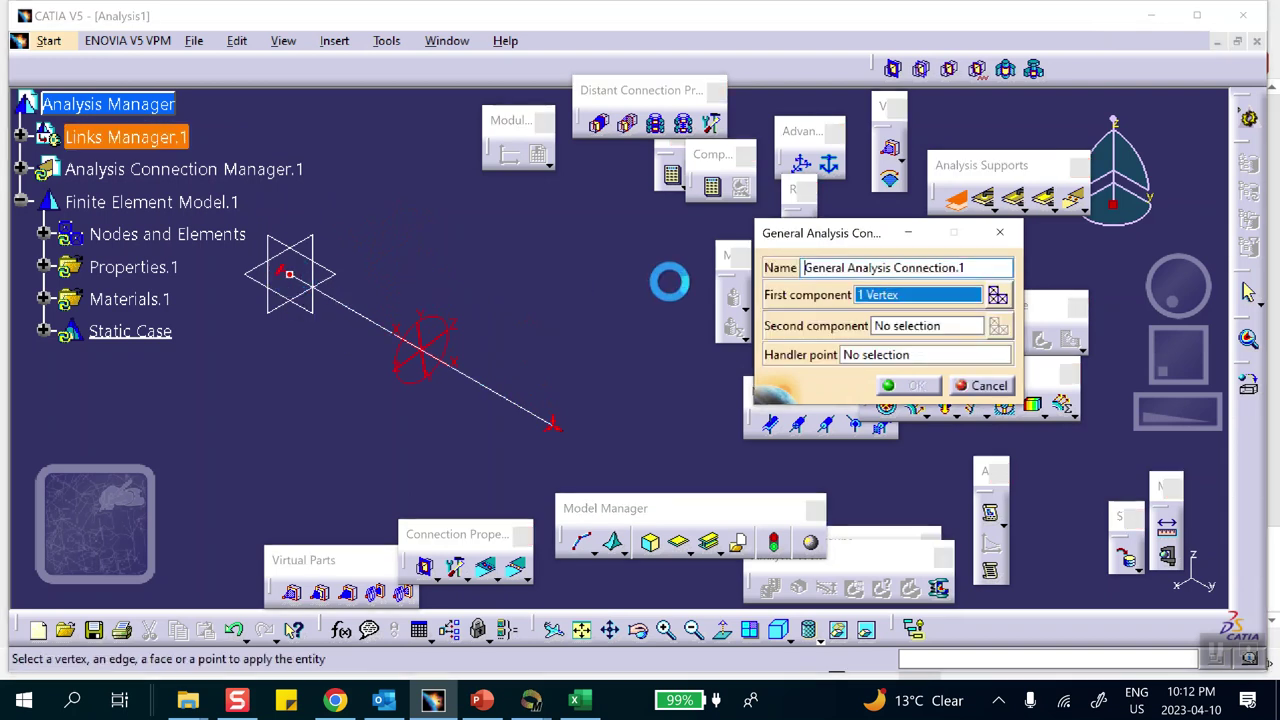
pyautogui.click(930, 327)
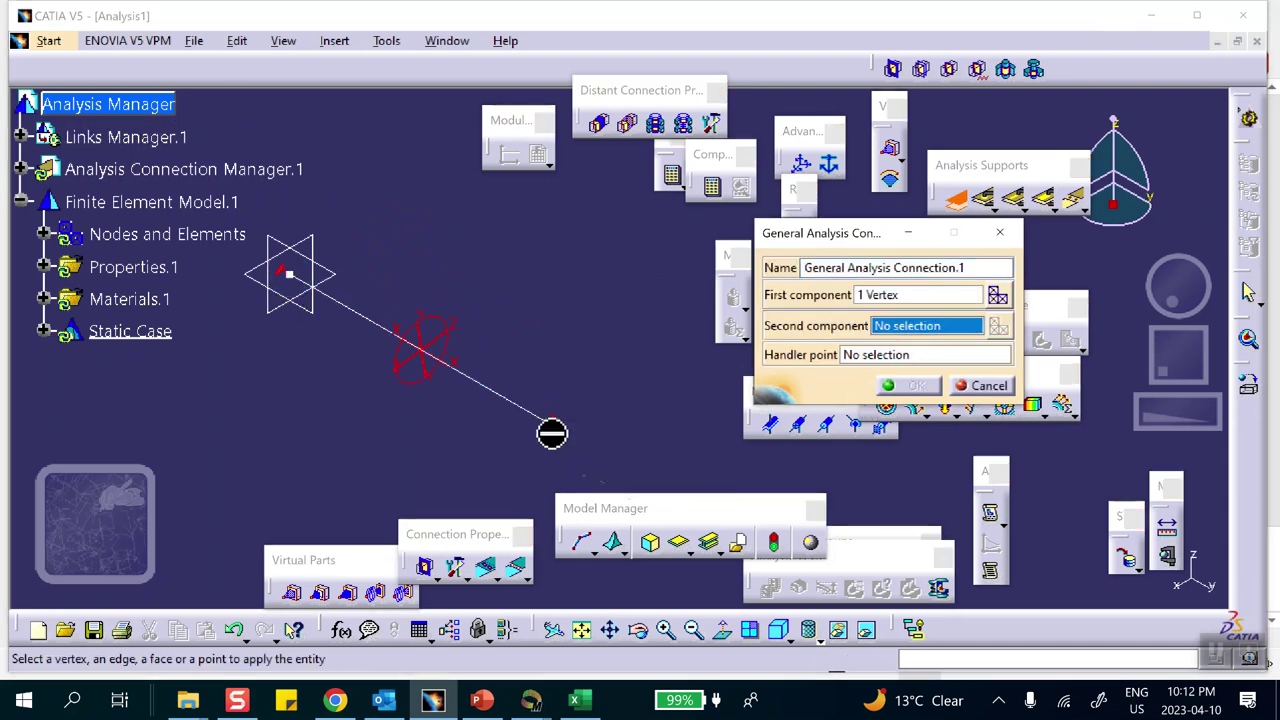
pyautogui.click(553, 426)
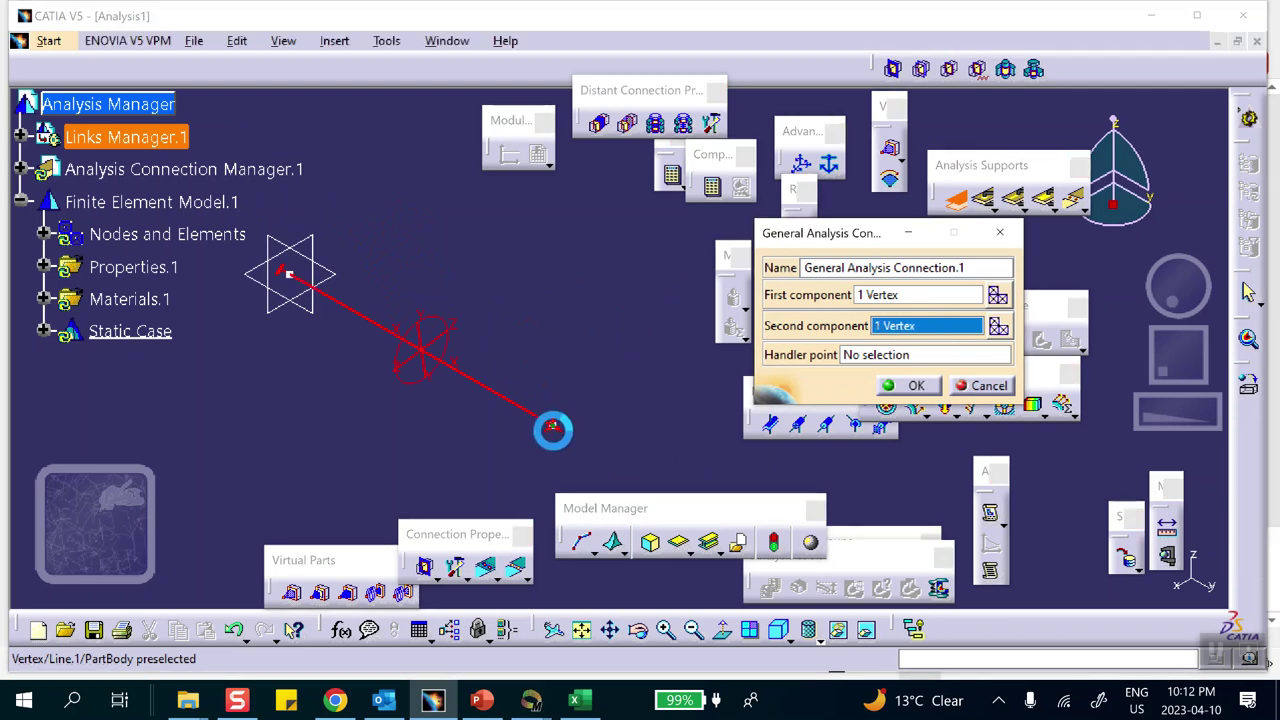
pyautogui.click(912, 387)
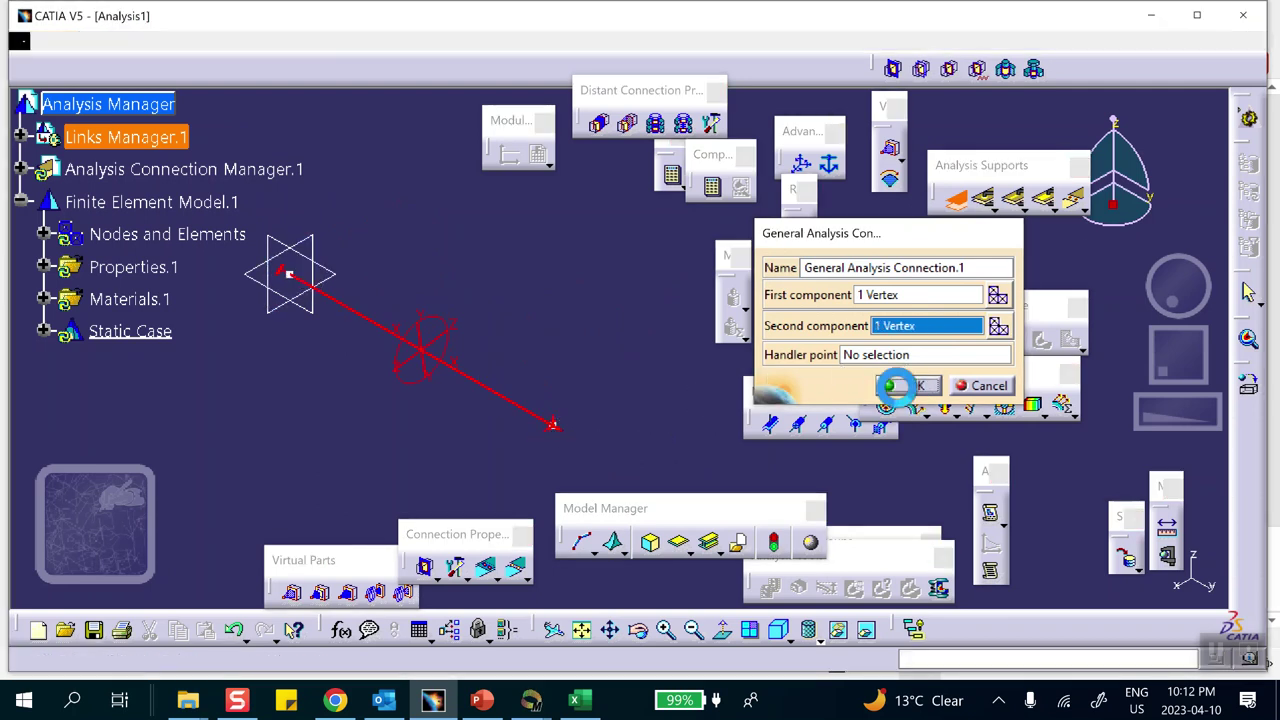
# Start a user-defined distant connection property on the general analysis connection, keeping Rigid-Spring-Rigid as its middle type
pyautogui.click(21, 169)
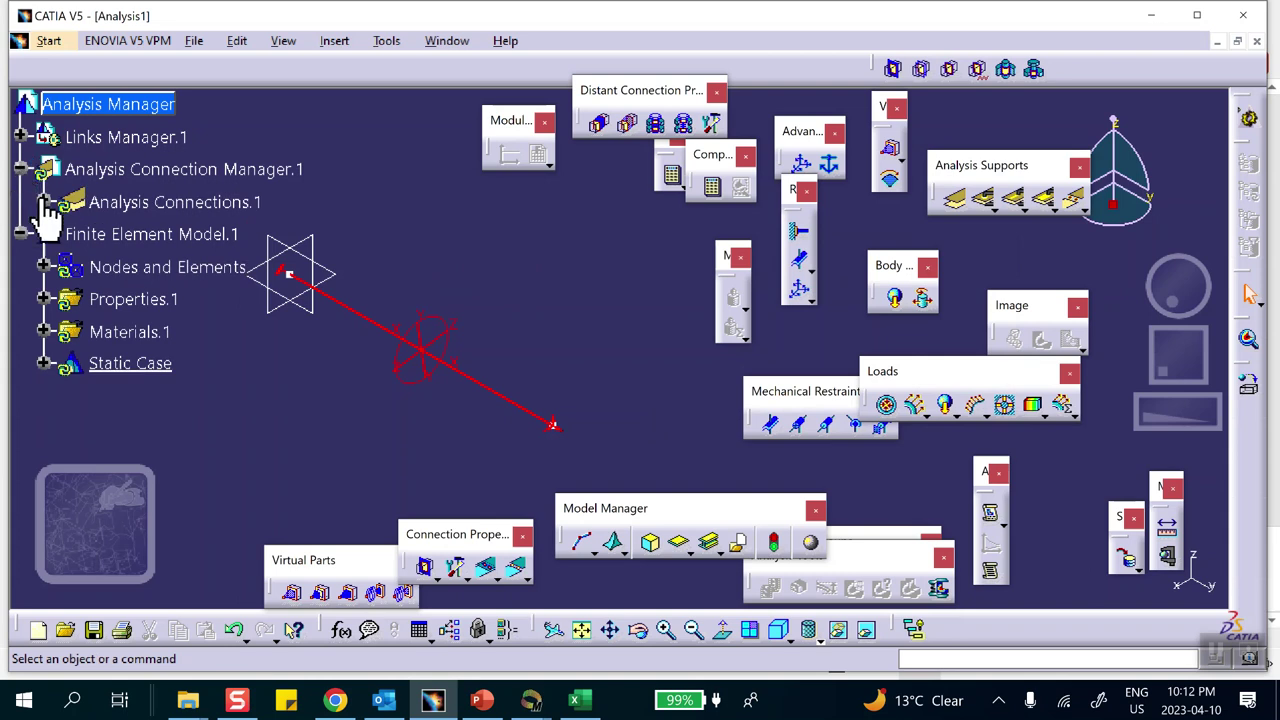
pyautogui.click(43, 202)
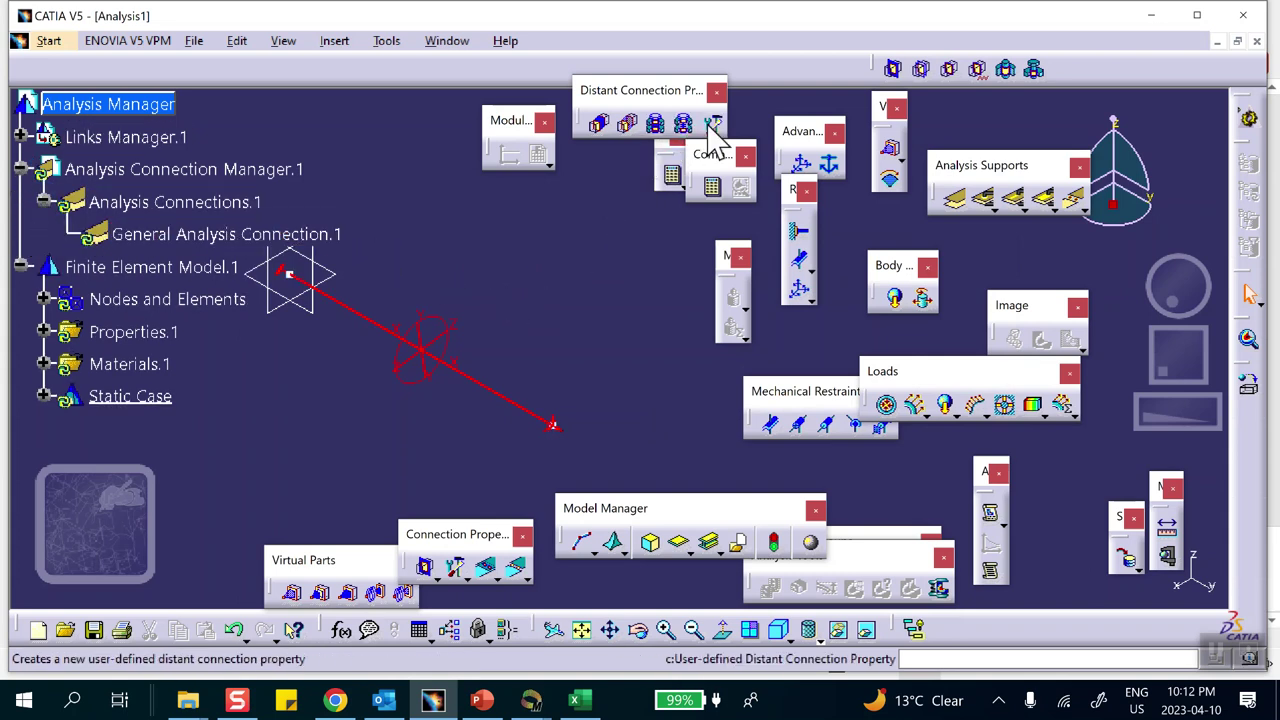
pyautogui.moveTo(718, 158); pyautogui.dragTo(728, 191)
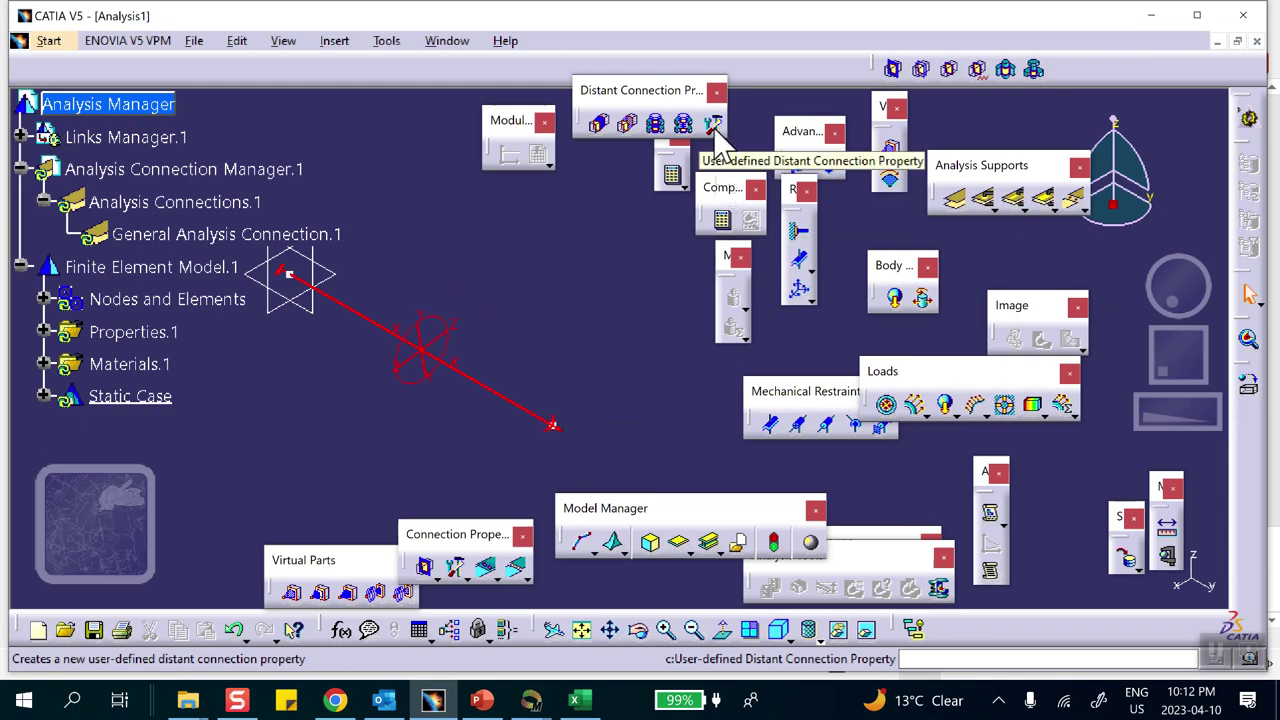
pyautogui.click(713, 124)
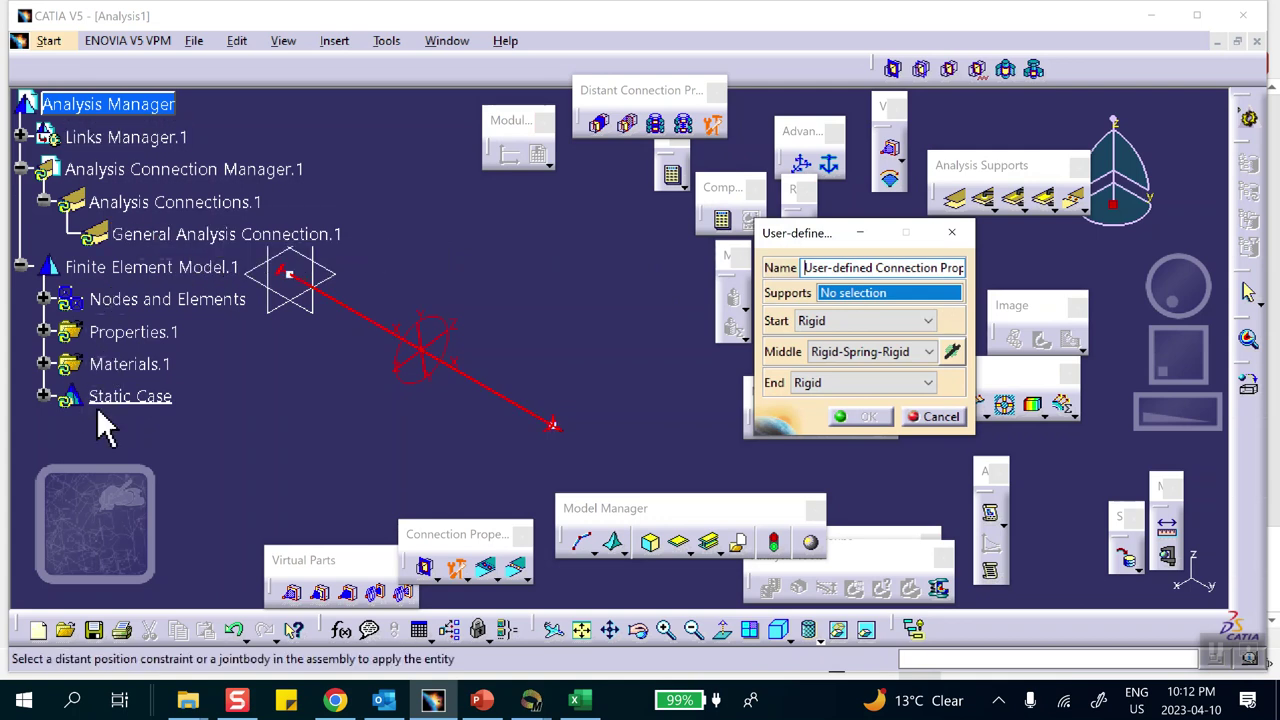
pyautogui.click(185, 246)
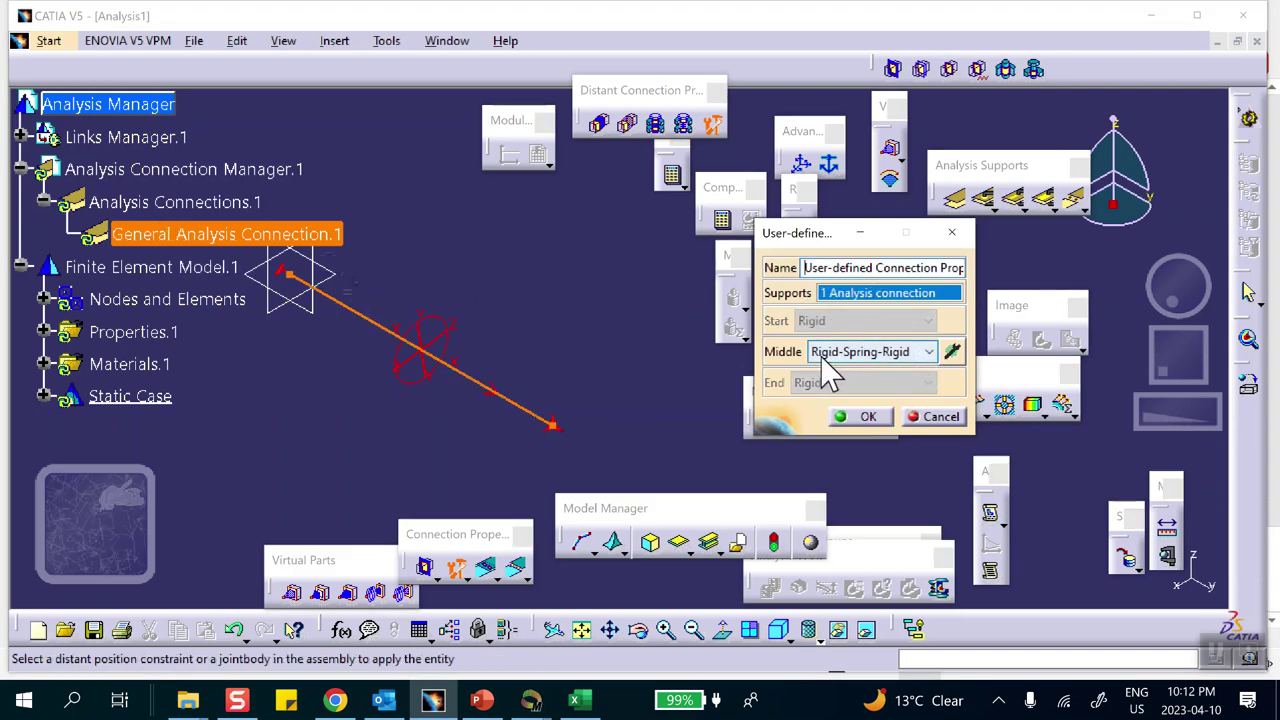
pyautogui.click(929, 356)
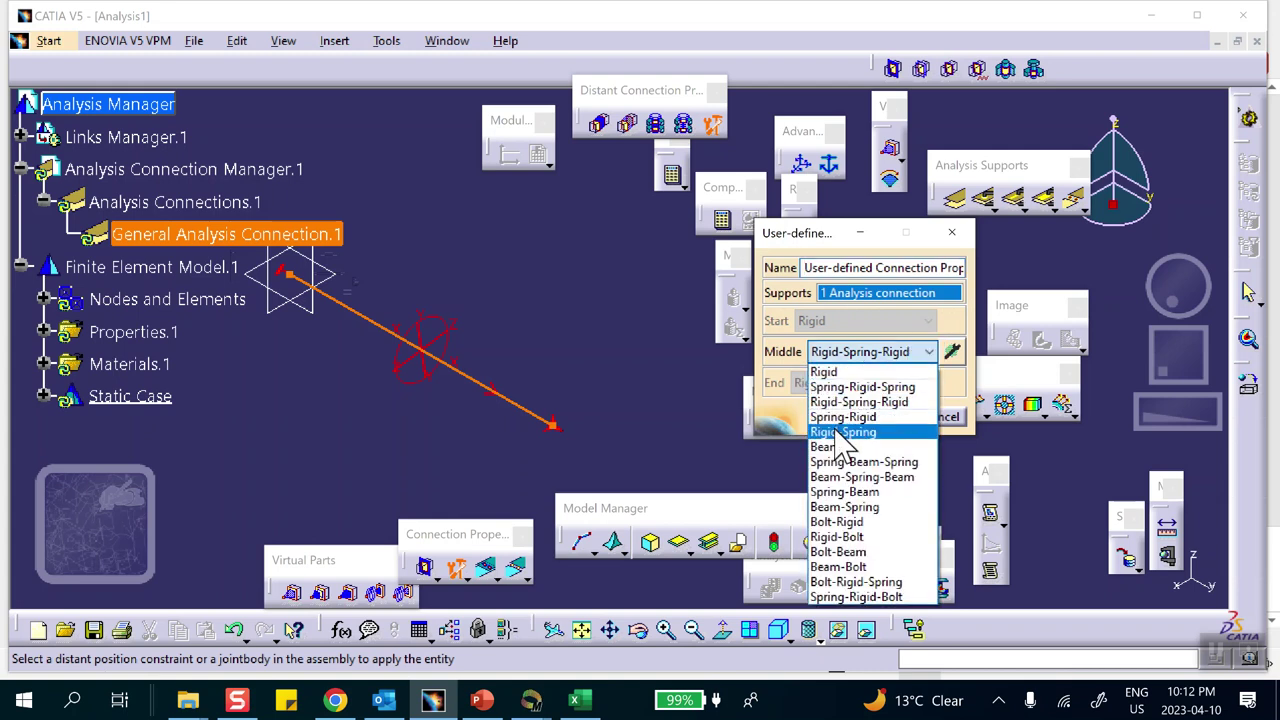
pyautogui.click(686, 368)
# Set the middle spring's Translation Stiffness 2 to 4 N_m in the global axis system and finish the user-defined connection property
pyautogui.click(953, 355)
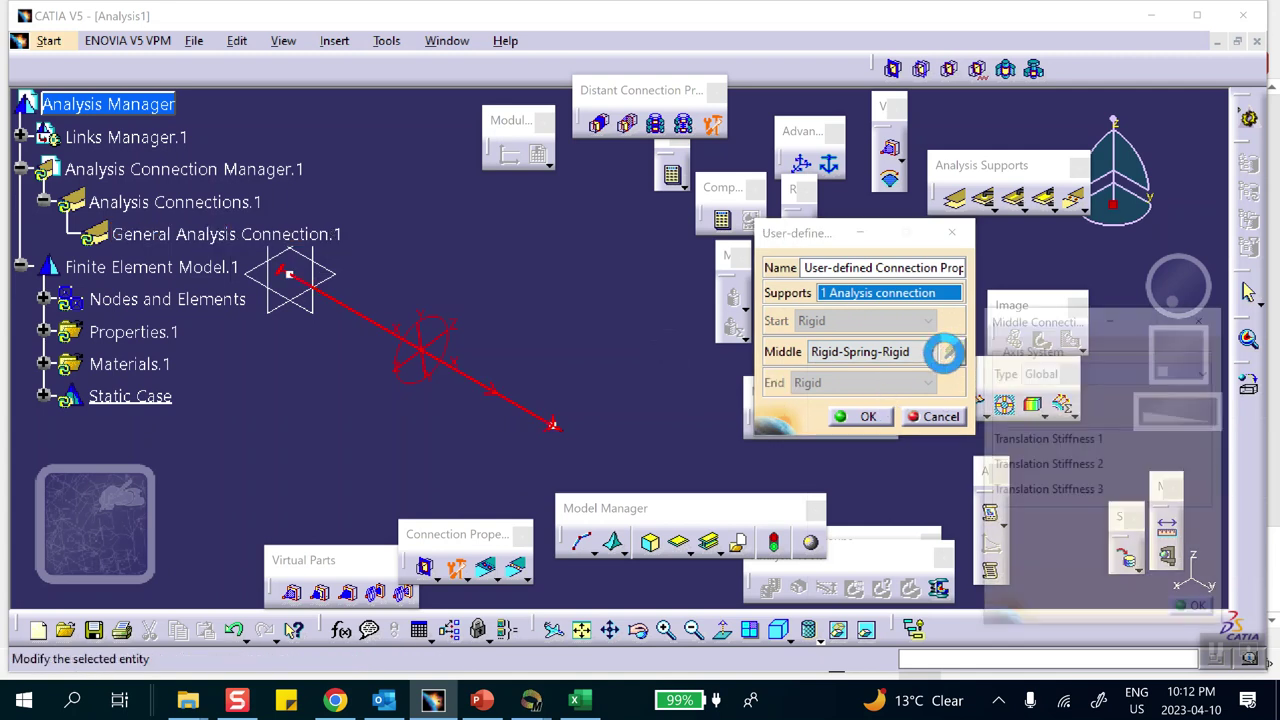
pyautogui.click(1126, 474)
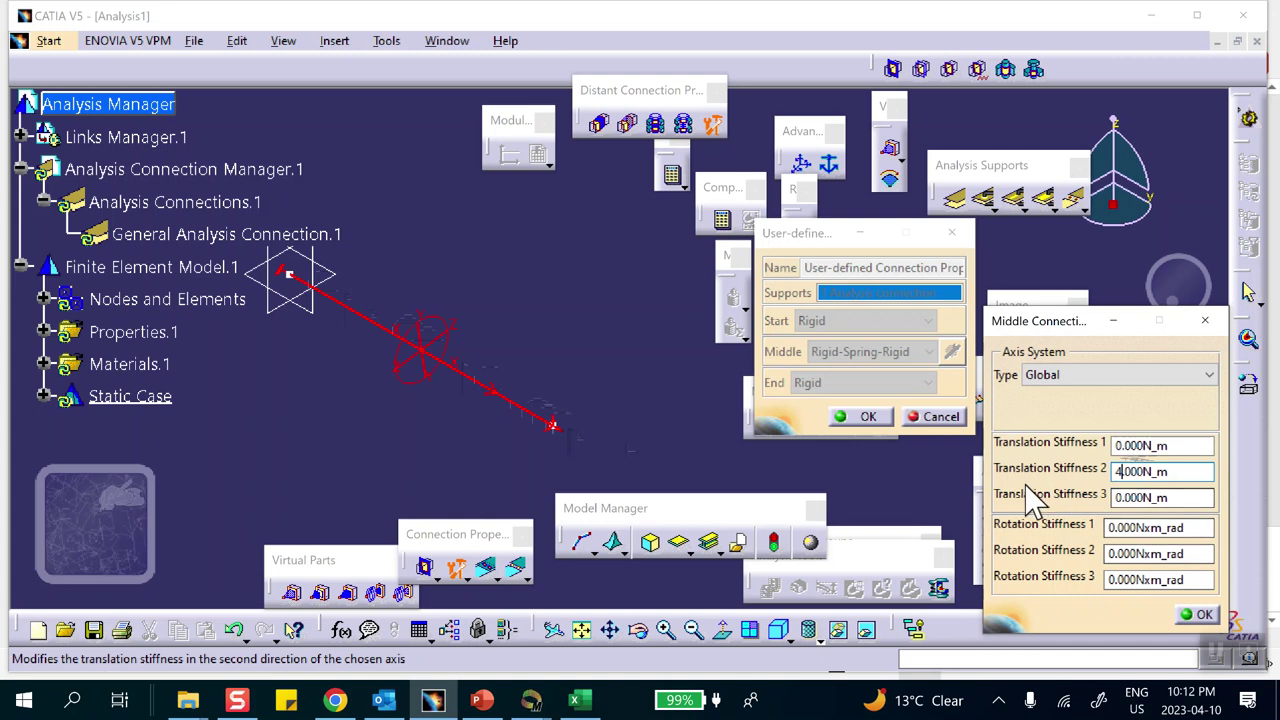
pyautogui.click(1200, 615)
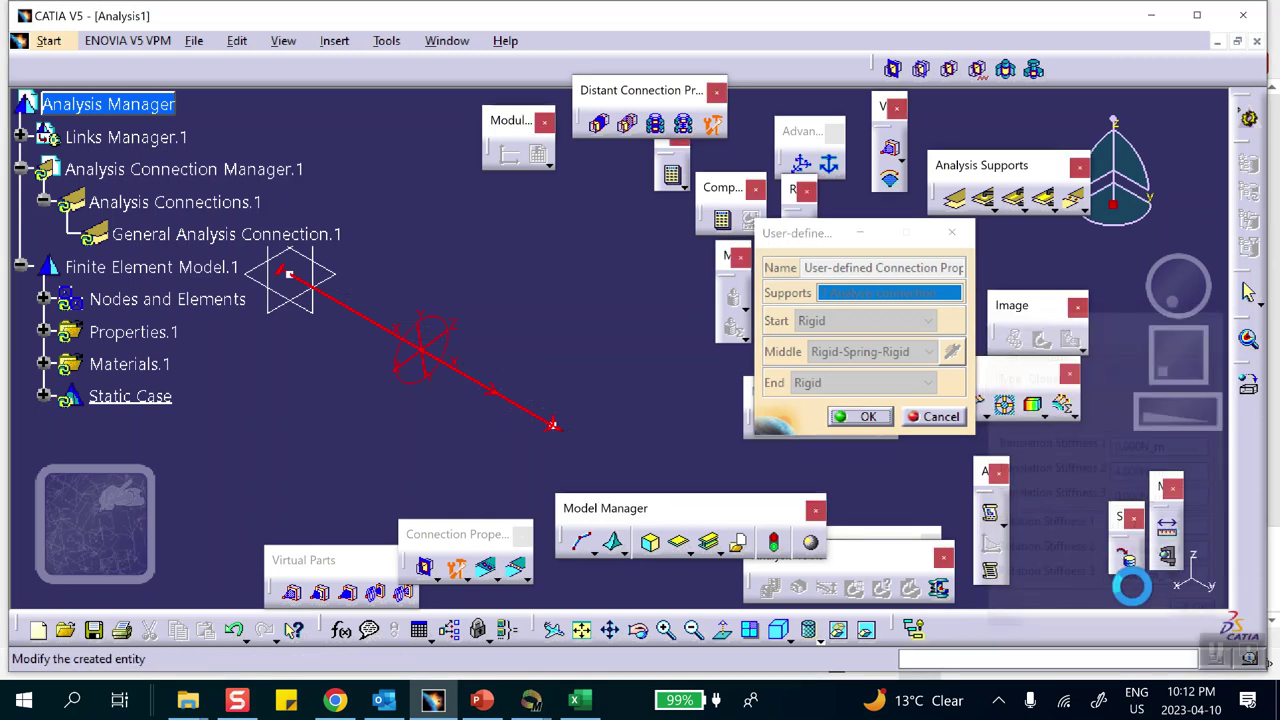
pyautogui.click(866, 417)
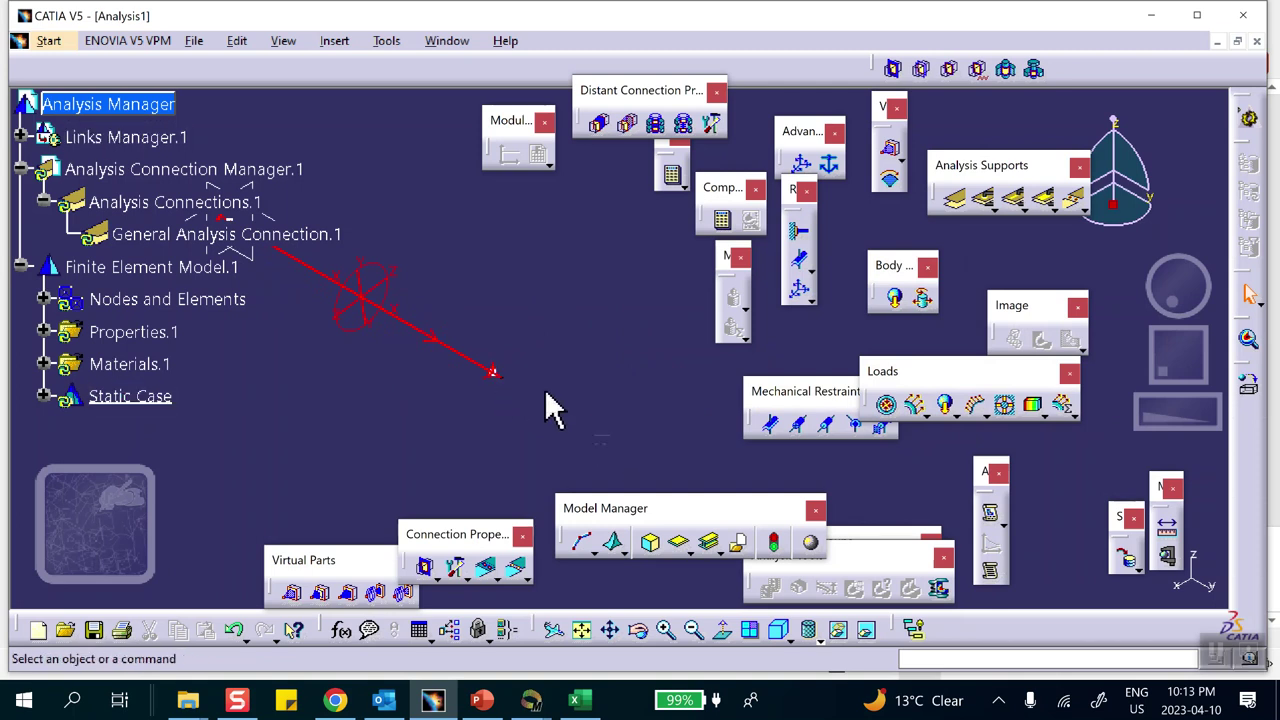
# Compute the complete static analysis and display its translational displacement vector image on the line
pyautogui.click(674, 180)
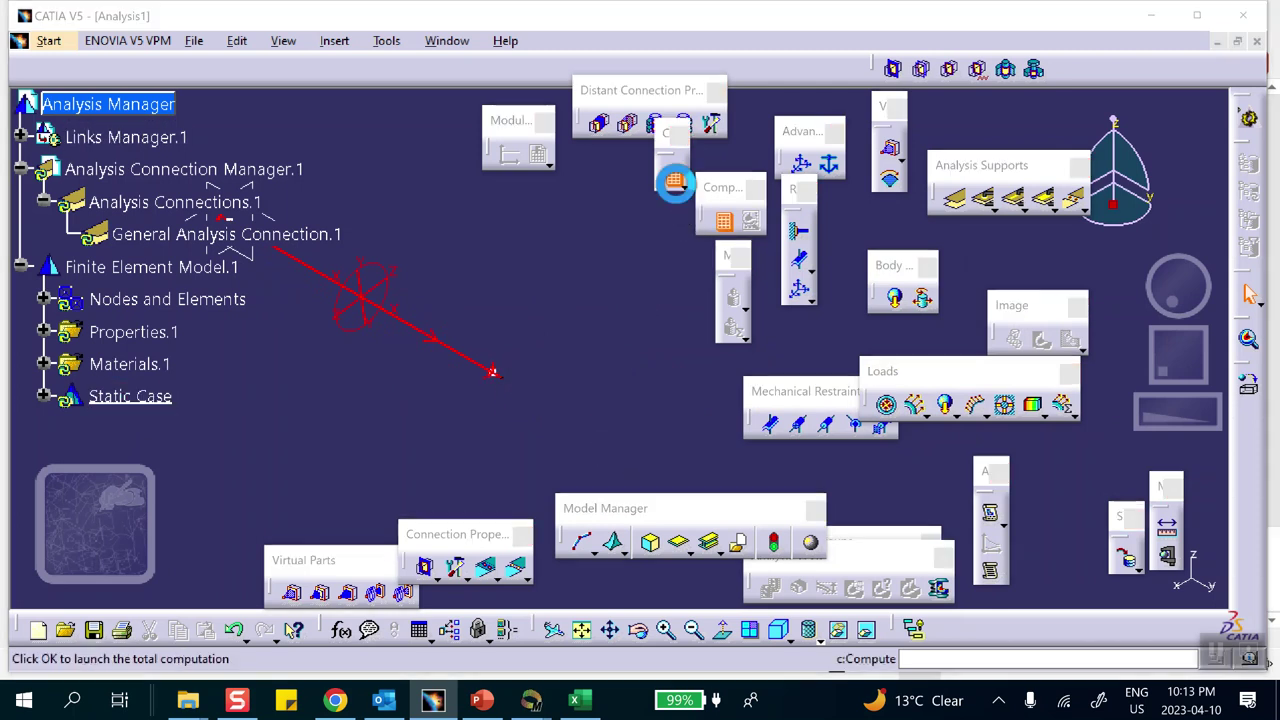
pyautogui.click(1055, 349)
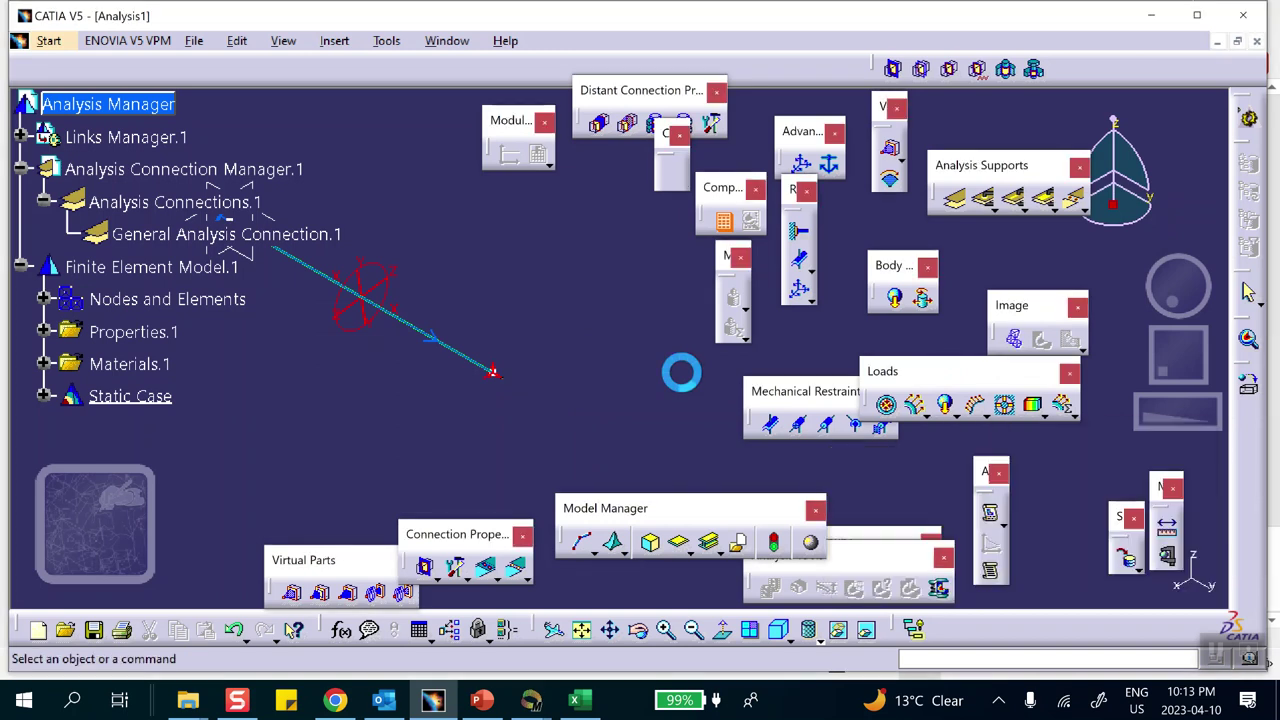
pyautogui.click(1066, 338)
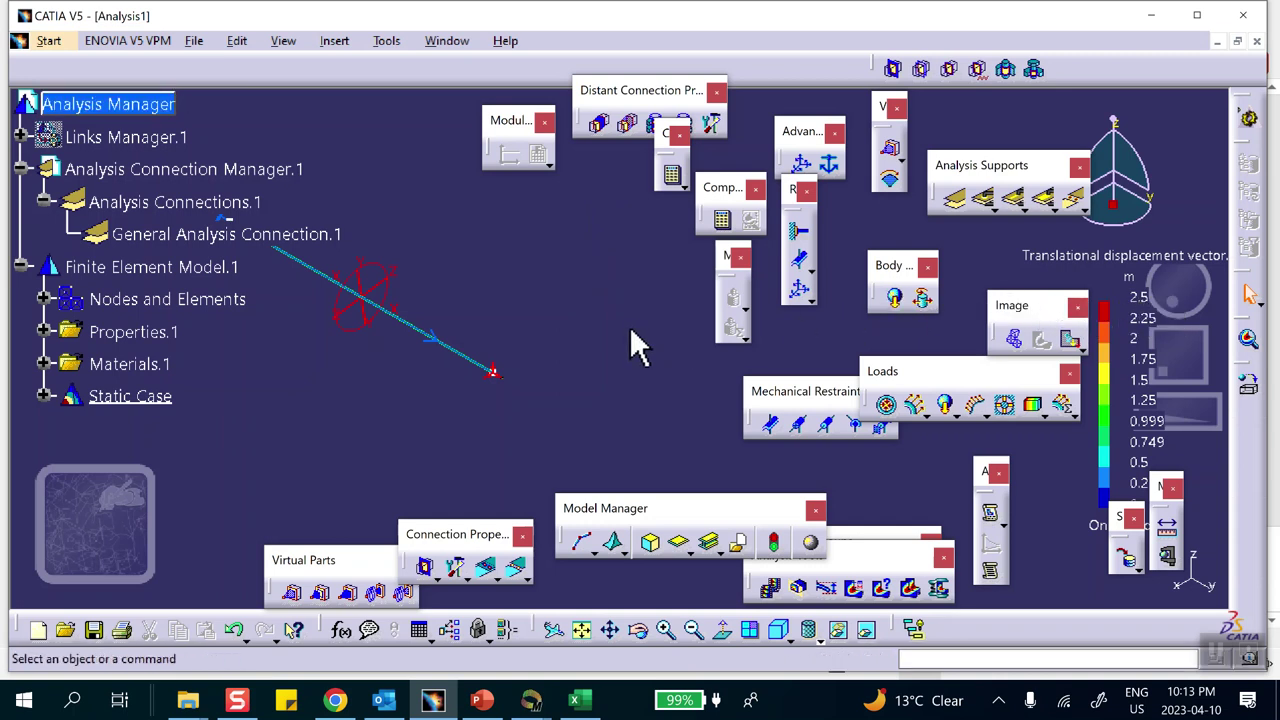
pyautogui.moveTo(628, 334)
pyautogui.mouseDown(button='middle')
pyautogui.moveTo(557, 288)
pyautogui.moveTo(578, 367)
pyautogui.moveTo(570, 335)
pyautogui.mouseUp(button='middle')
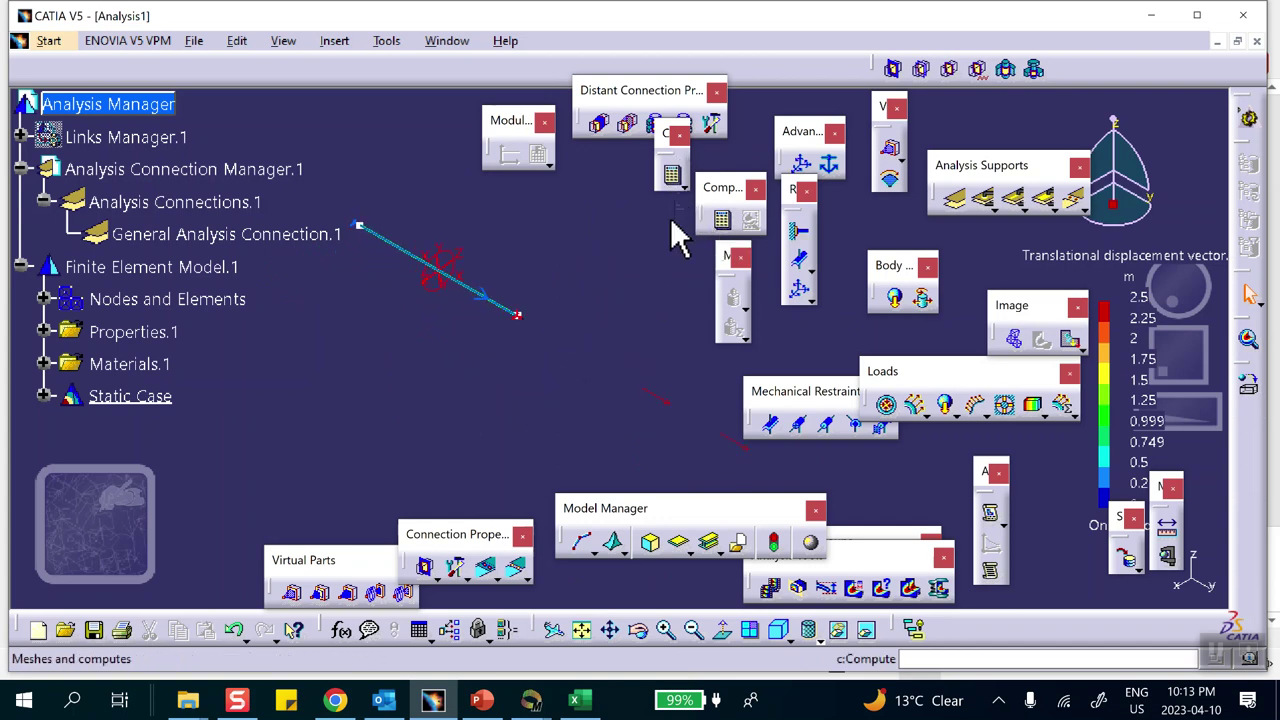
# Insert a frequency case that references the static case's Restraints.1 and uses a new masses set
pyautogui.click(333, 44)
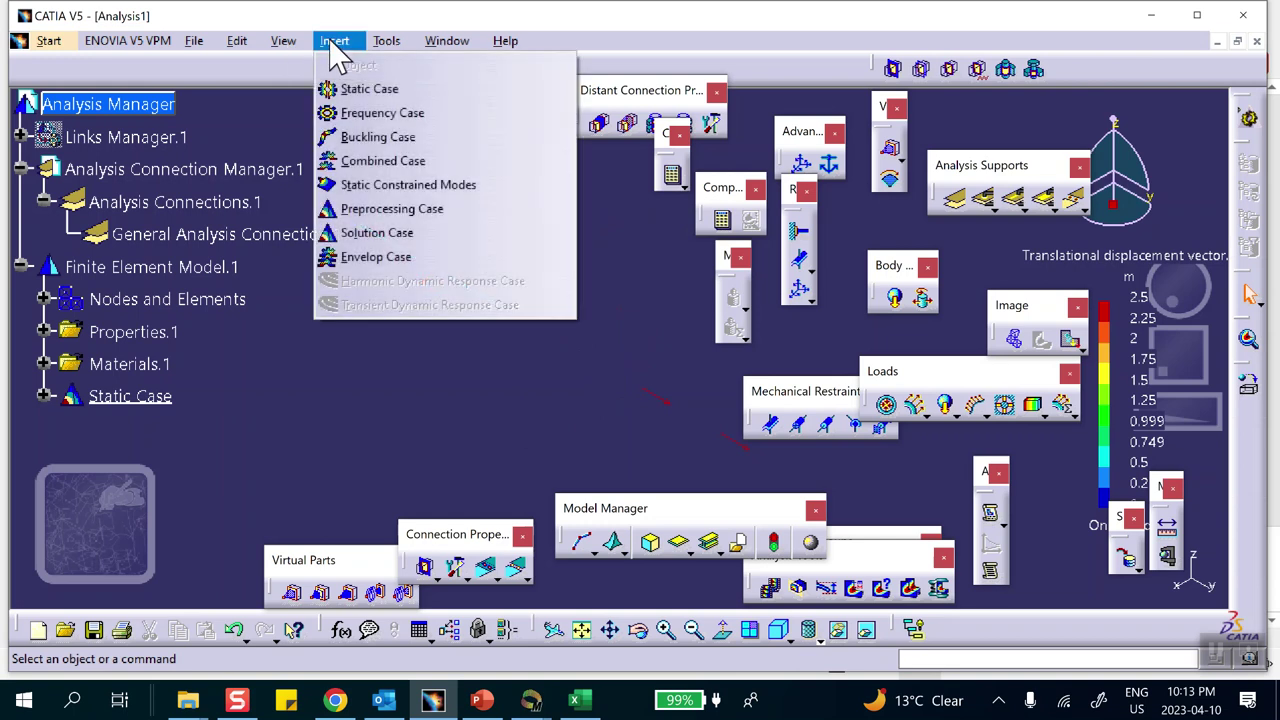
pyautogui.click(360, 114)
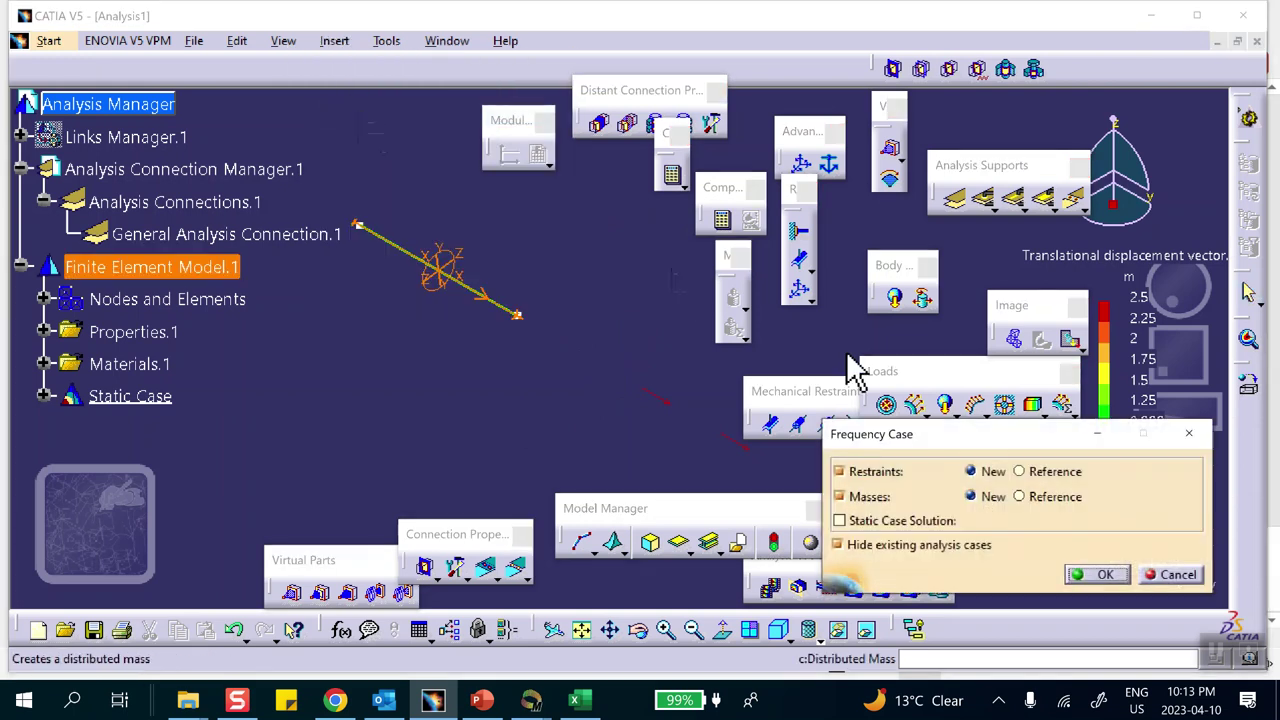
pyautogui.click(1019, 472)
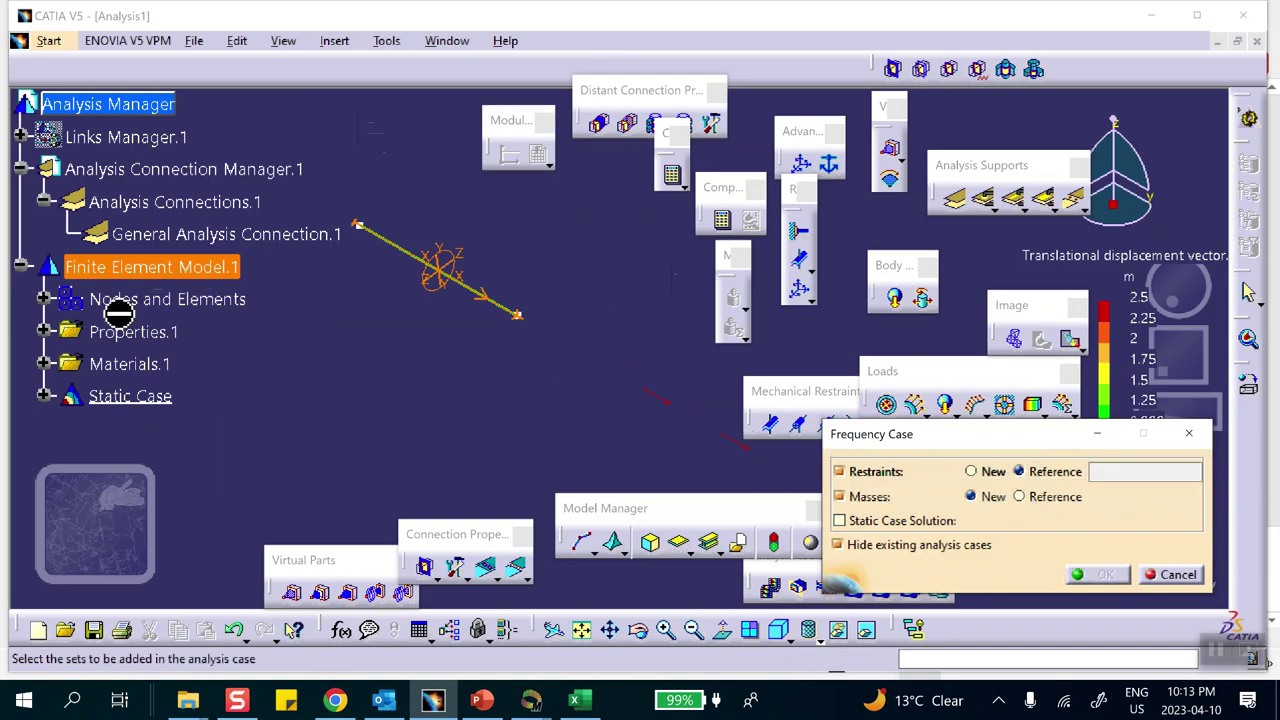
pyautogui.click(44, 396)
pyautogui.scroll(-2, 177, 352)
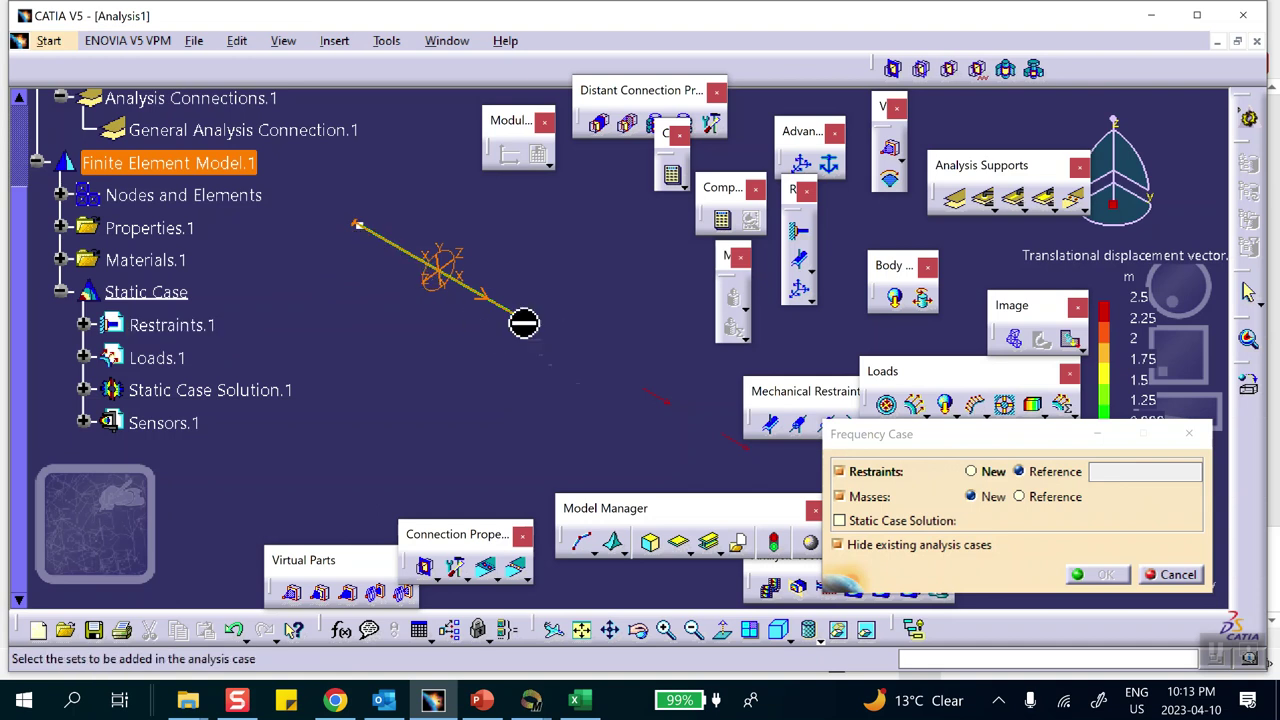
pyautogui.click(200, 336)
pyautogui.click(1098, 574)
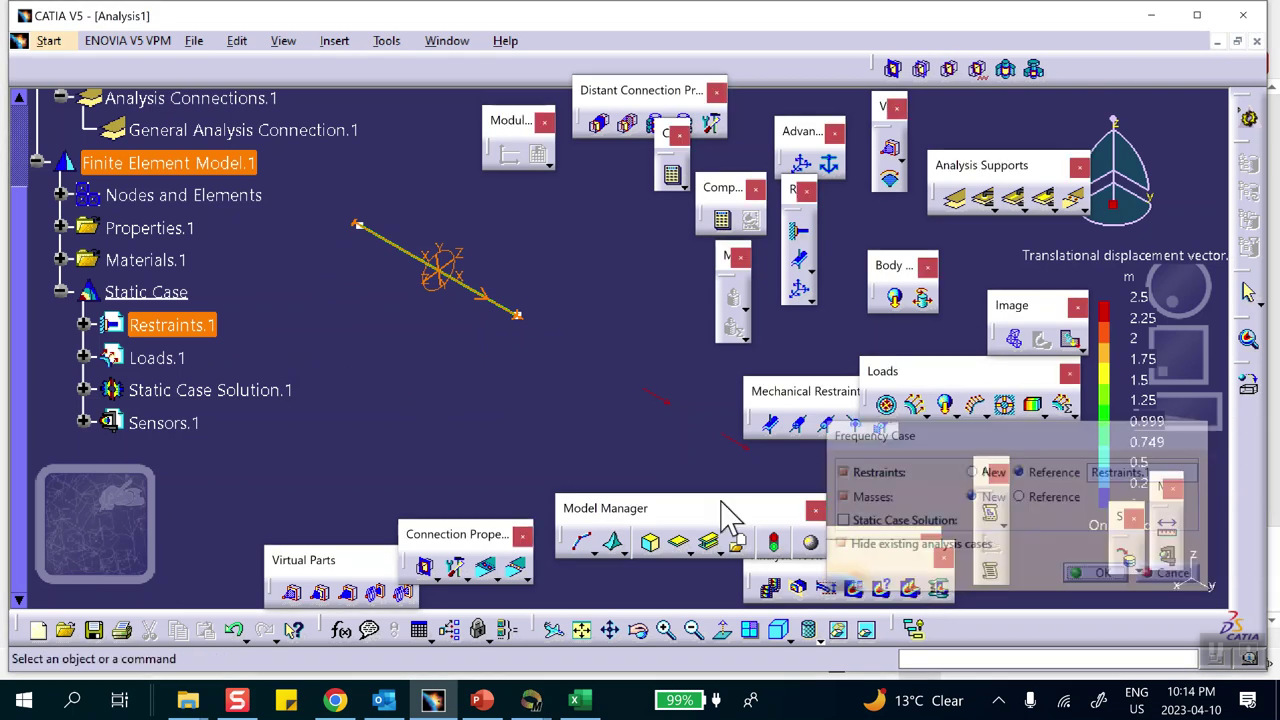
# Undock the Masses toolbar and define a 2 kg distributed mass on the line's end vertex away from the clamp
pyautogui.moveTo(484, 404); pyautogui.dragTo(436, 306, button='middle')
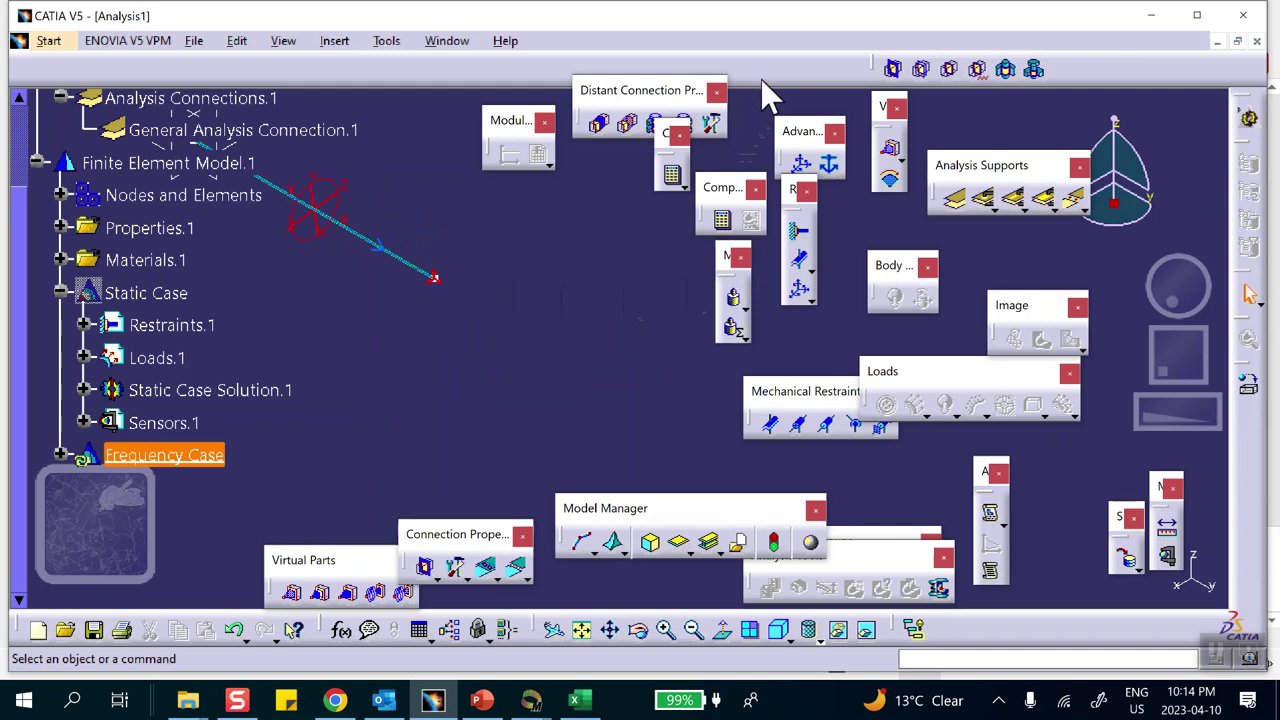
pyautogui.moveTo(762, 80); pyautogui.dragTo(765, 86)
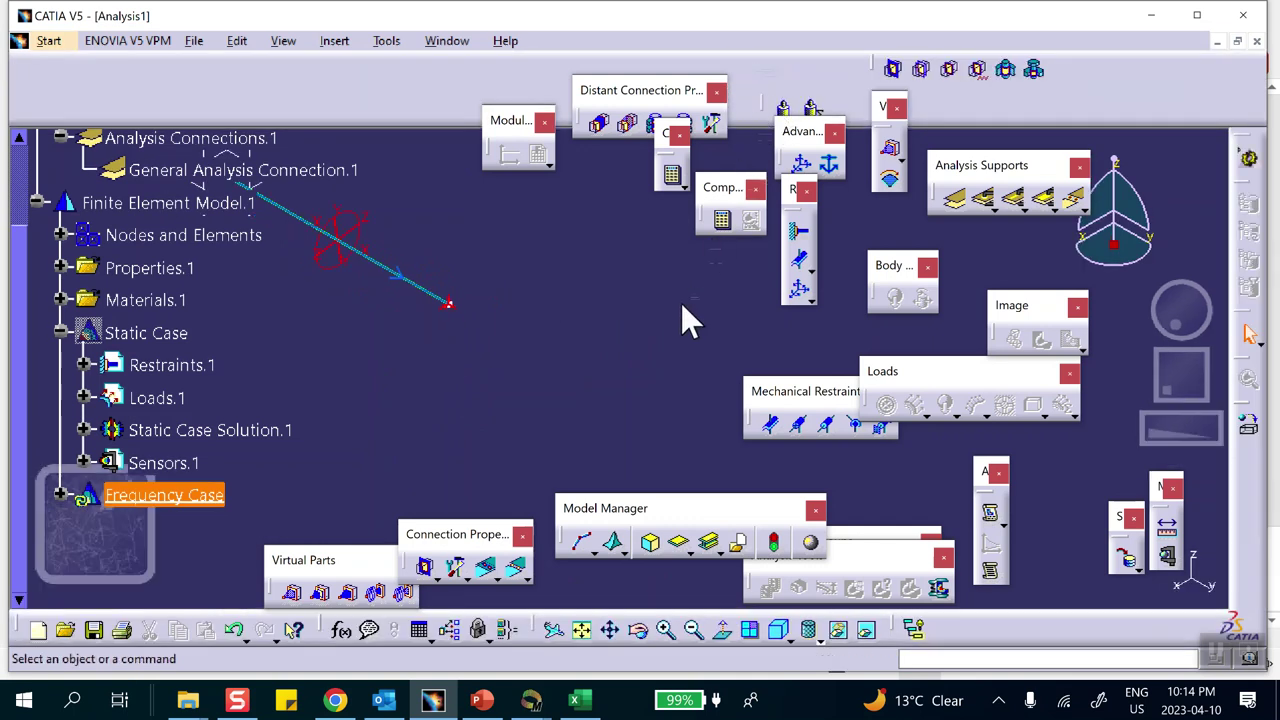
pyautogui.moveTo(681, 303); pyautogui.dragTo(681, 306)
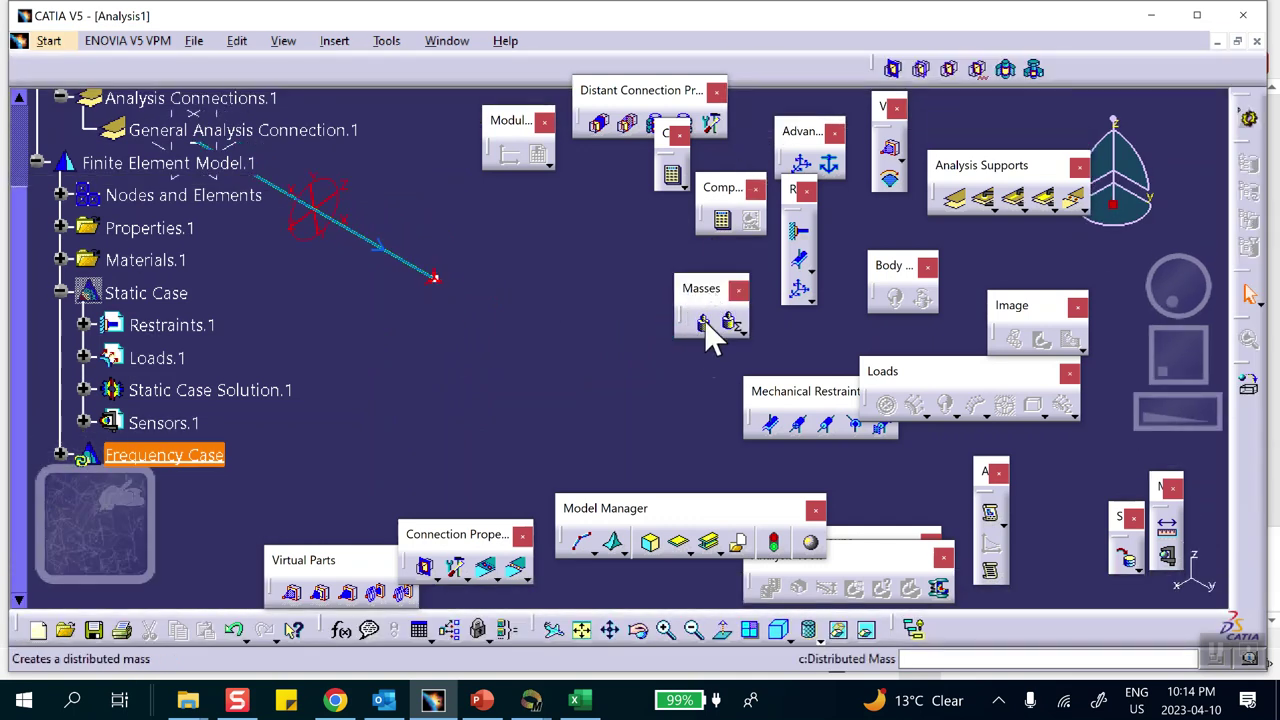
pyautogui.click(704, 324)
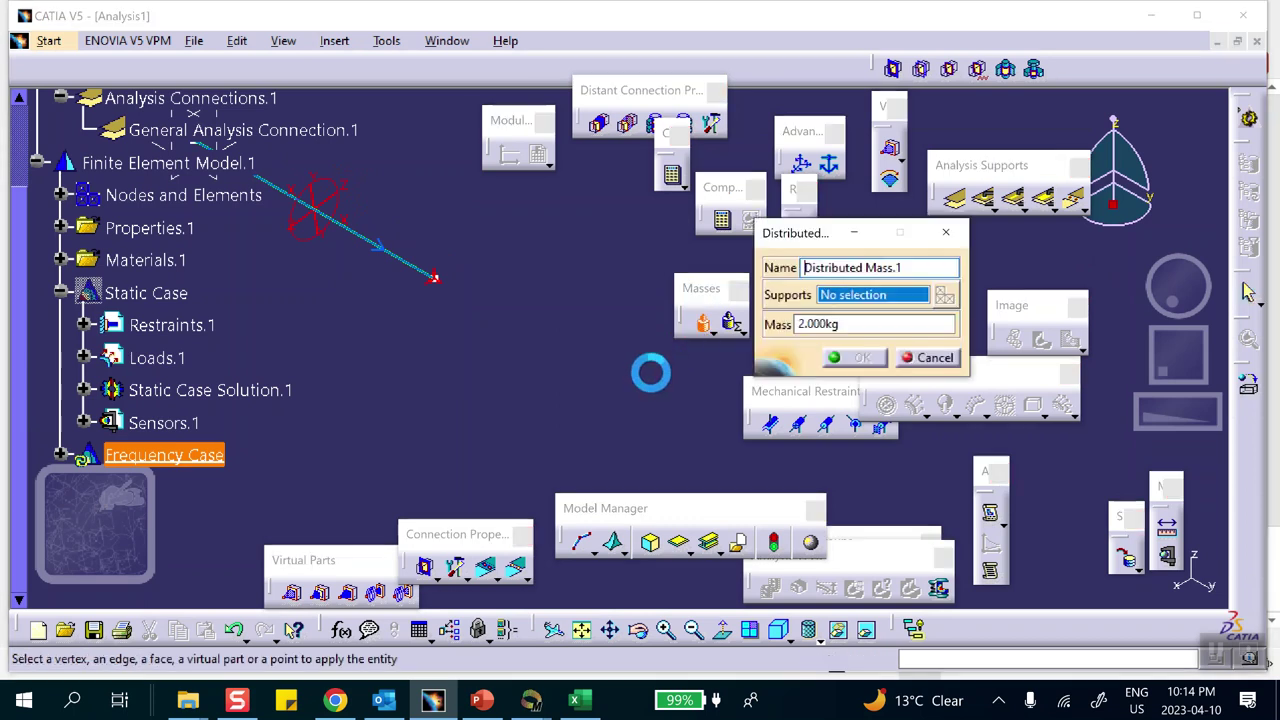
pyautogui.click(434, 279)
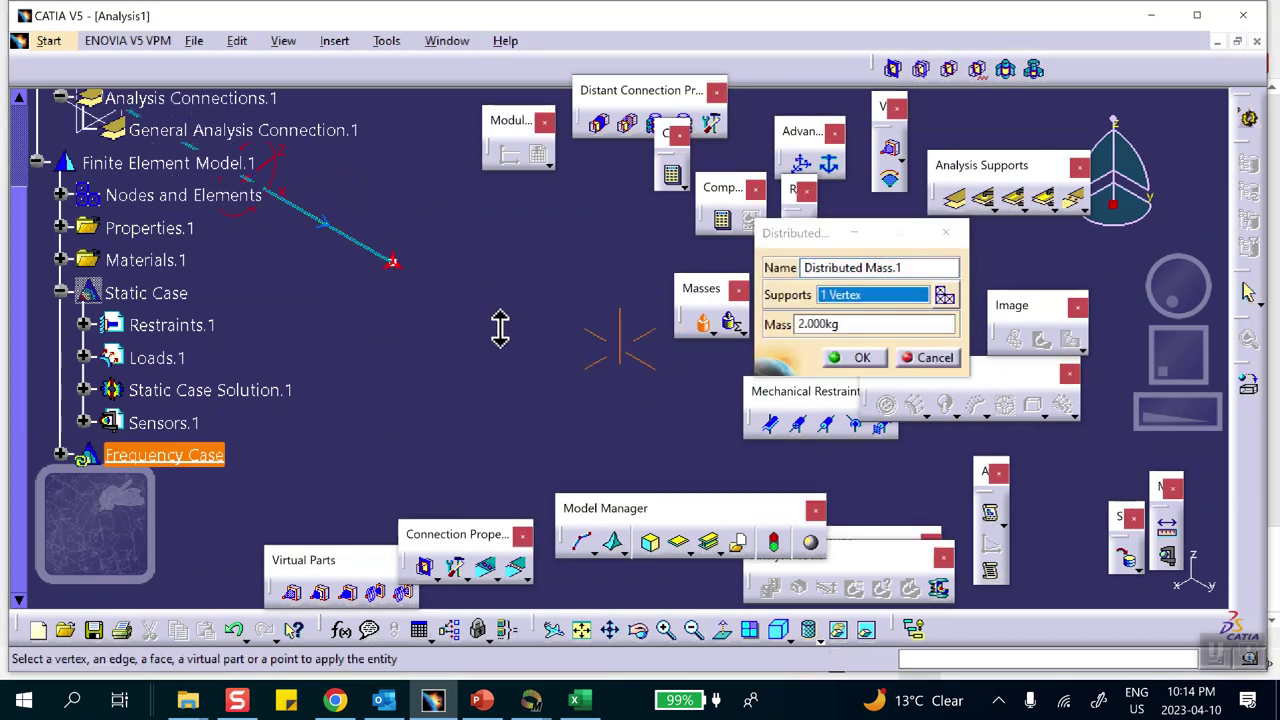
pyautogui.moveTo(421, 242); pyautogui.dragTo(752, 369, button='middle')
pyautogui.click(632, 406)
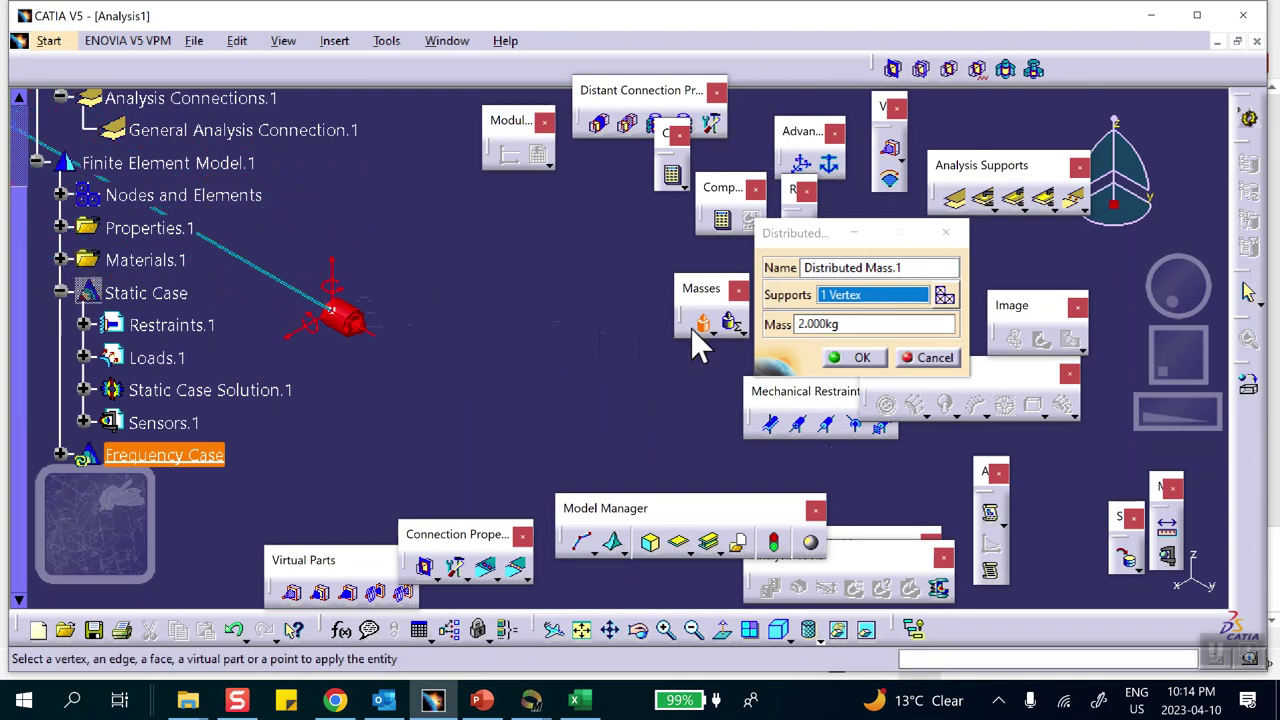
# Check the mass on the first slide in PowerPoint, return to CATIA and confirm the 2 kg distributed mass
pyautogui.click(480, 699)
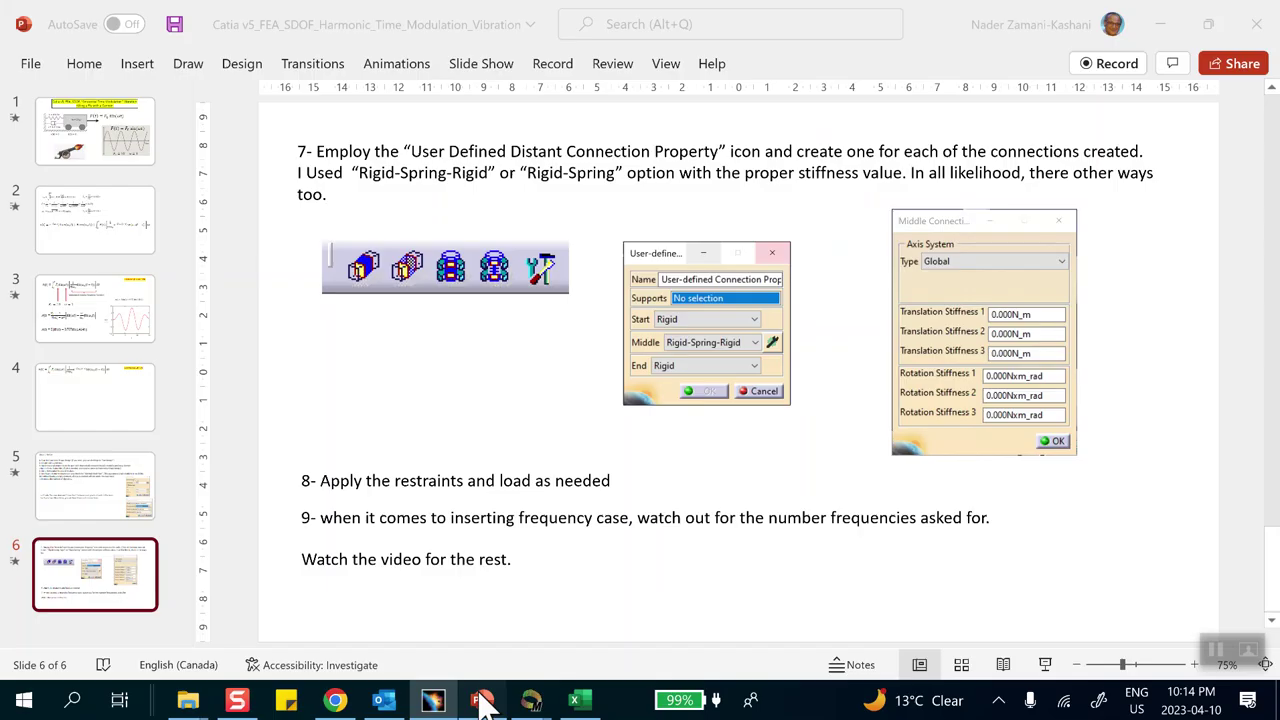
pyautogui.click(110, 145)
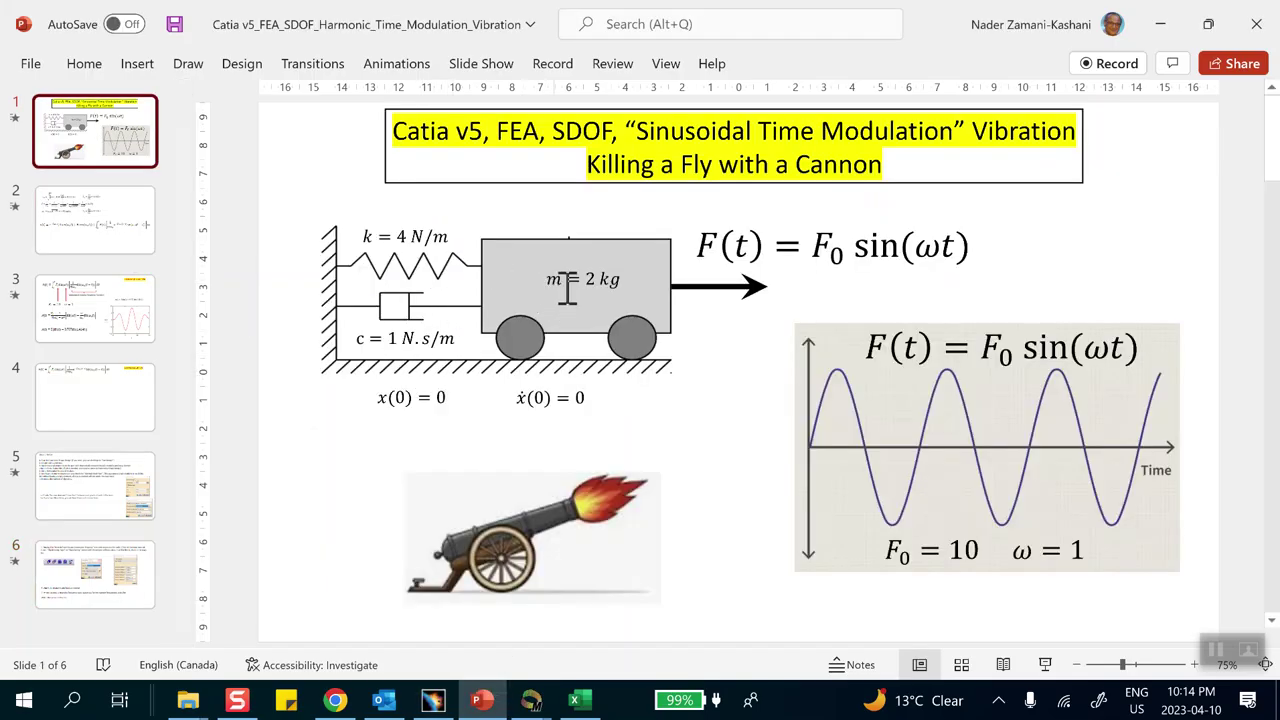
pyautogui.click(1158, 24)
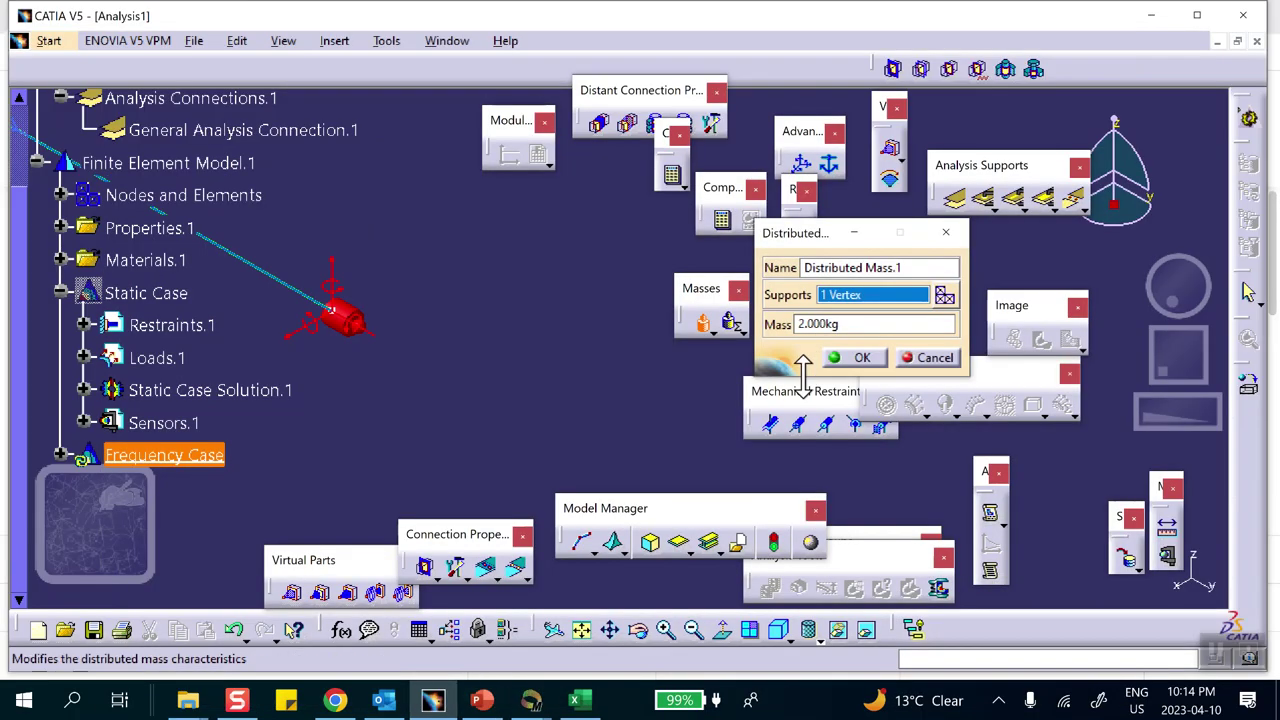
pyautogui.click(858, 359)
# Try to compute all analysis cases with the frequency solution's default number of modes
pyautogui.moveTo(551, 351); pyautogui.dragTo(530, 428, button='middle')
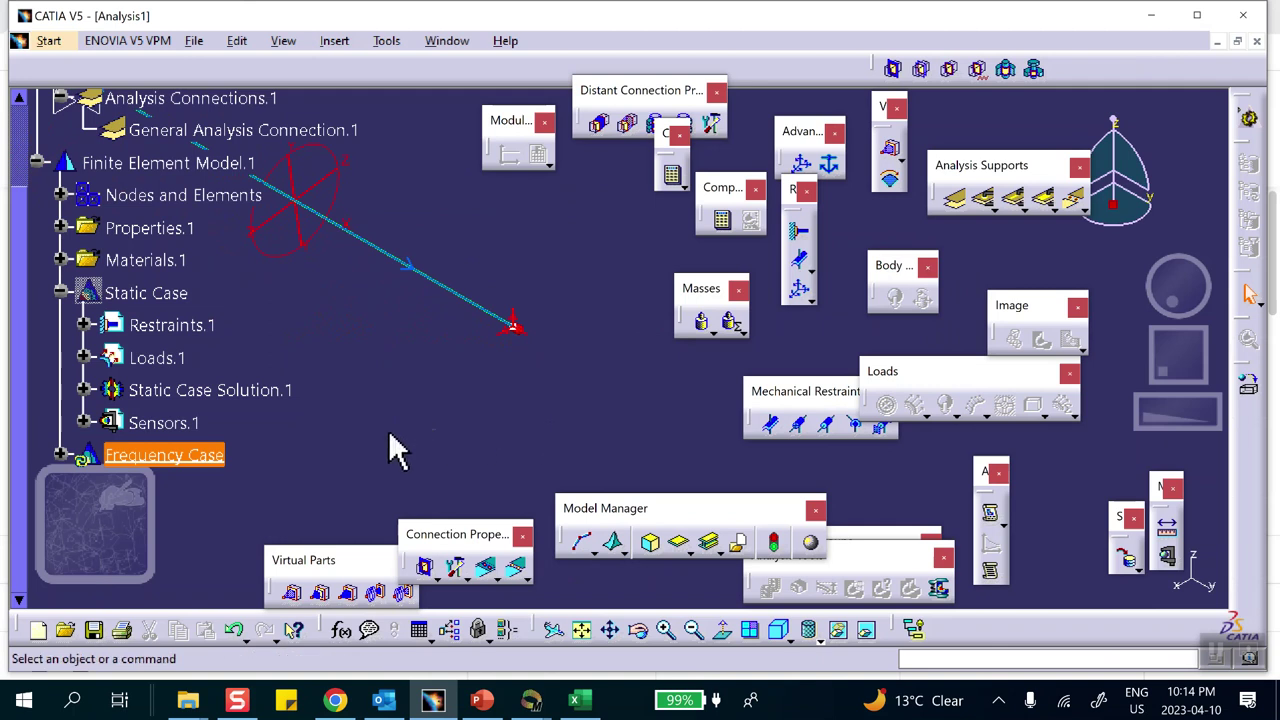
pyautogui.click(723, 222)
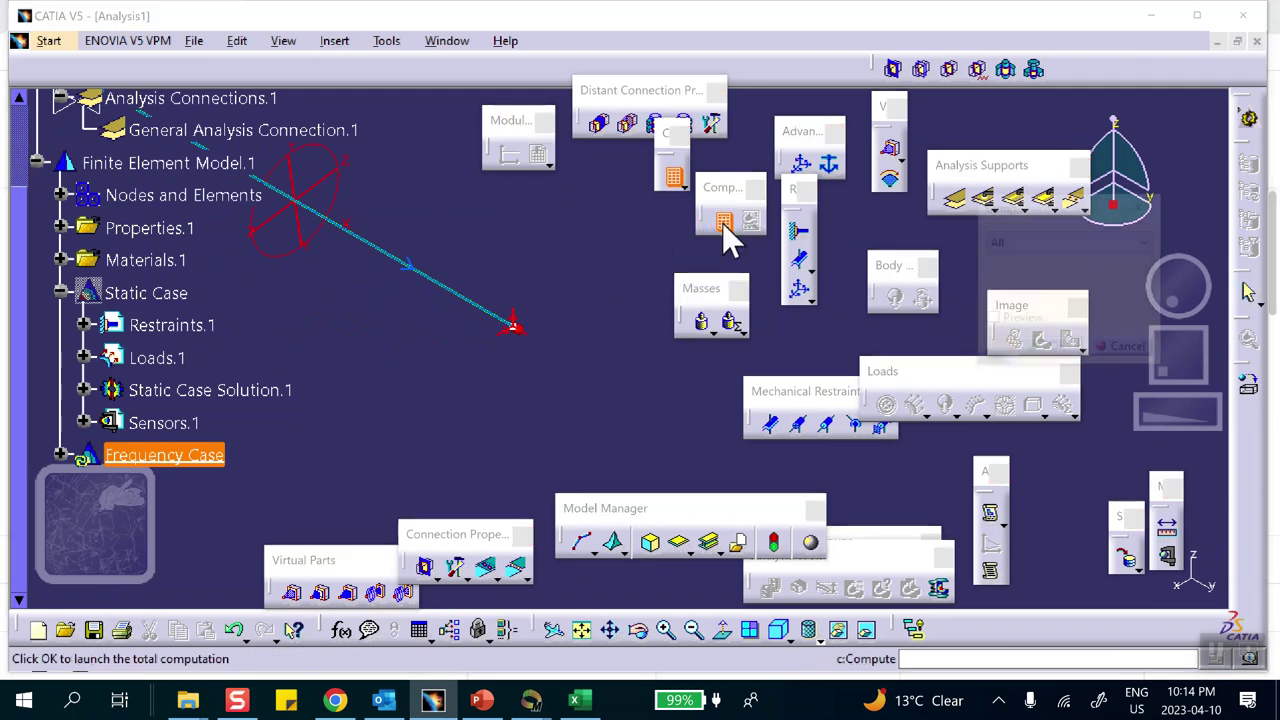
pyautogui.click(1052, 348)
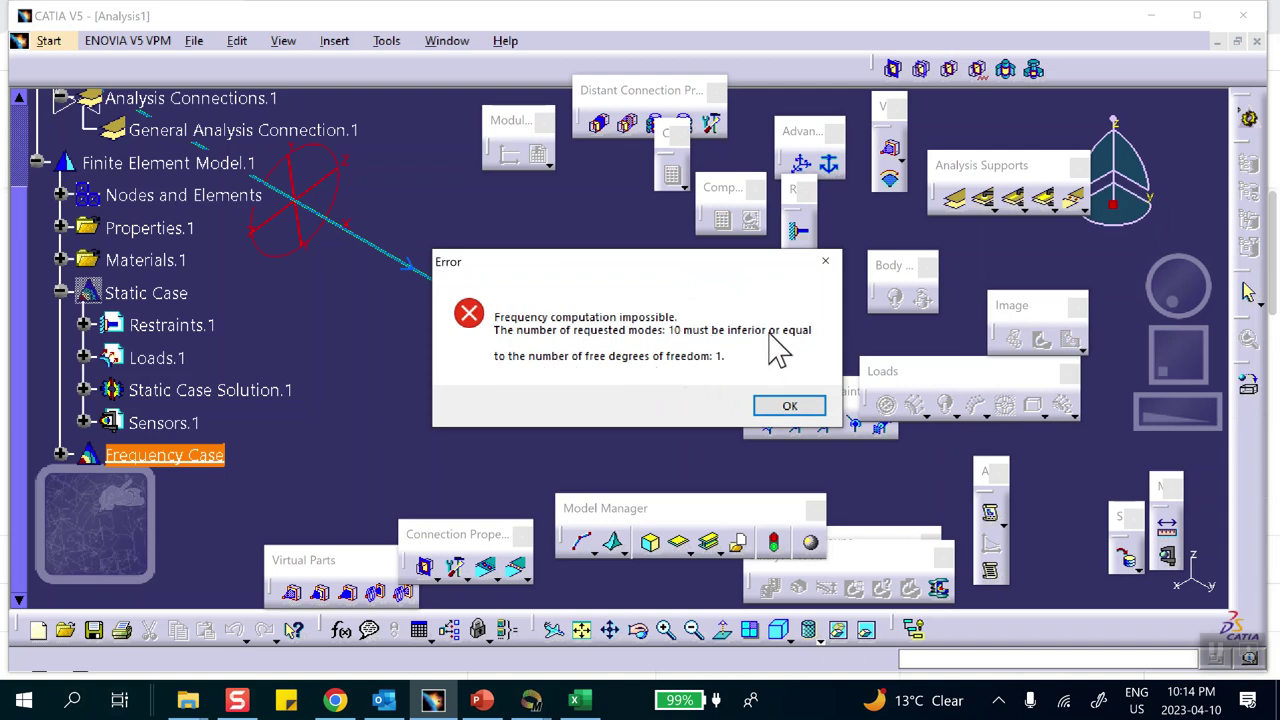
pyautogui.click(786, 406)
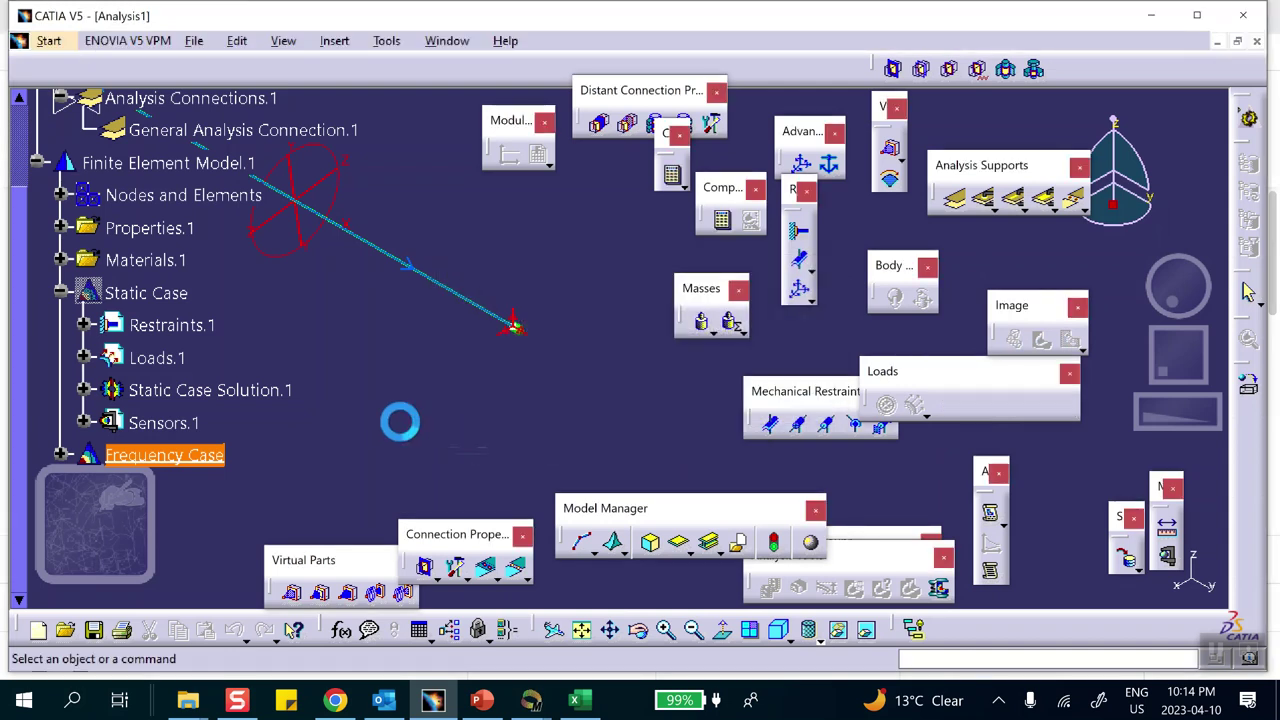
# Set the number of modes to 1 in the frequency case solution, keeping the iterative subspace method
pyautogui.scroll(-2, 120, 354)
pyautogui.click(60, 299)
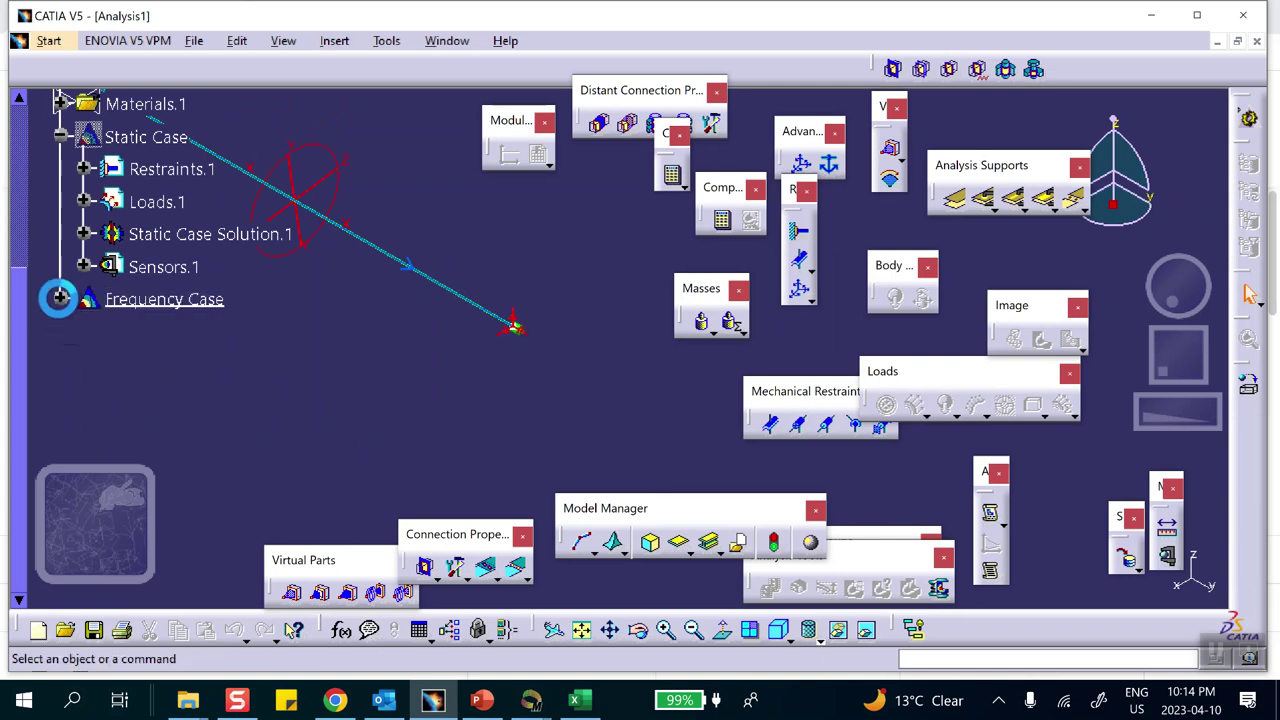
pyautogui.scroll(-1, 241, 340)
pyautogui.doubleClick(257, 344)
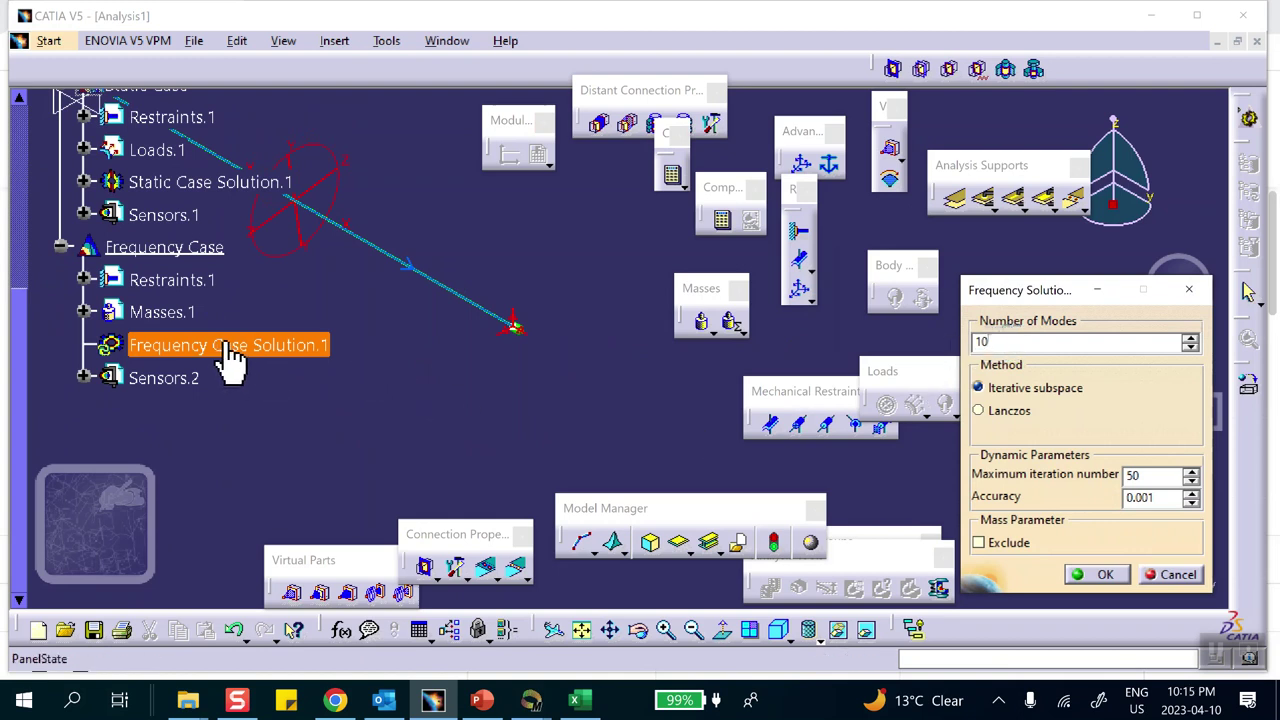
pyautogui.click(1094, 574)
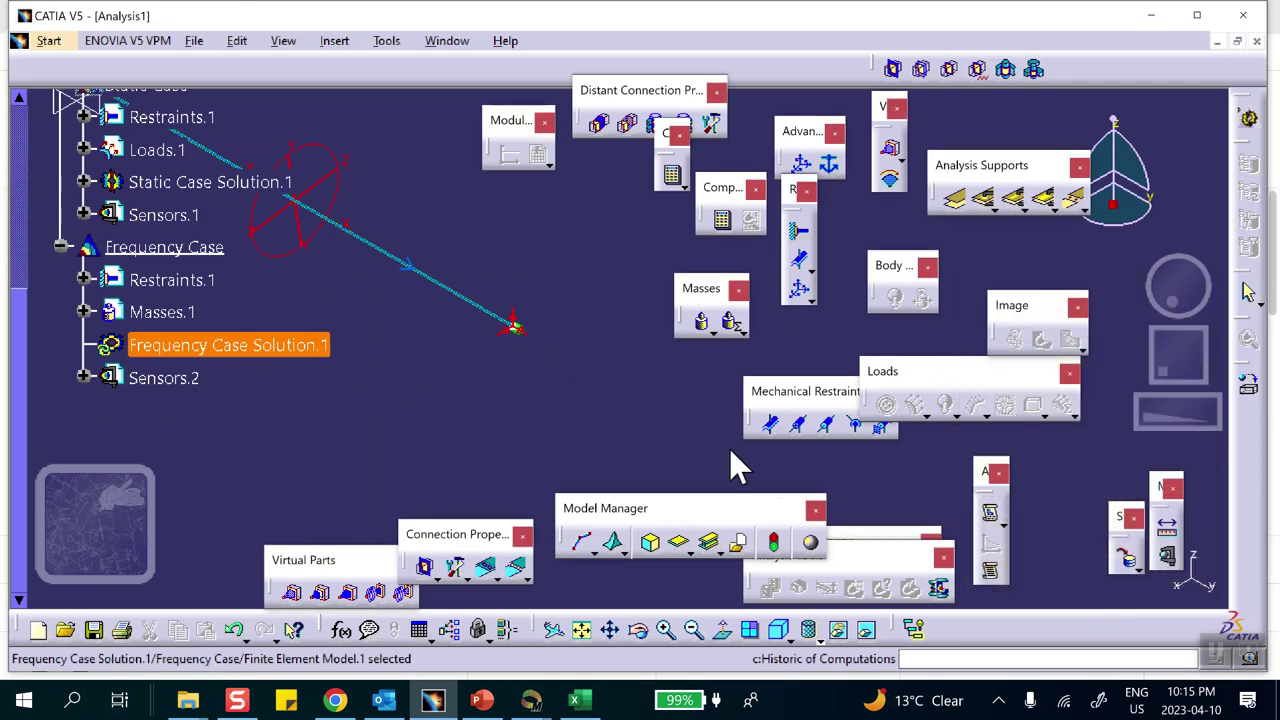
# Compute all cases again, display the frequency solution's deformed mesh and open its image settings to examine the mode's frequency
pyautogui.click(722, 219)
pyautogui.click(1045, 350)
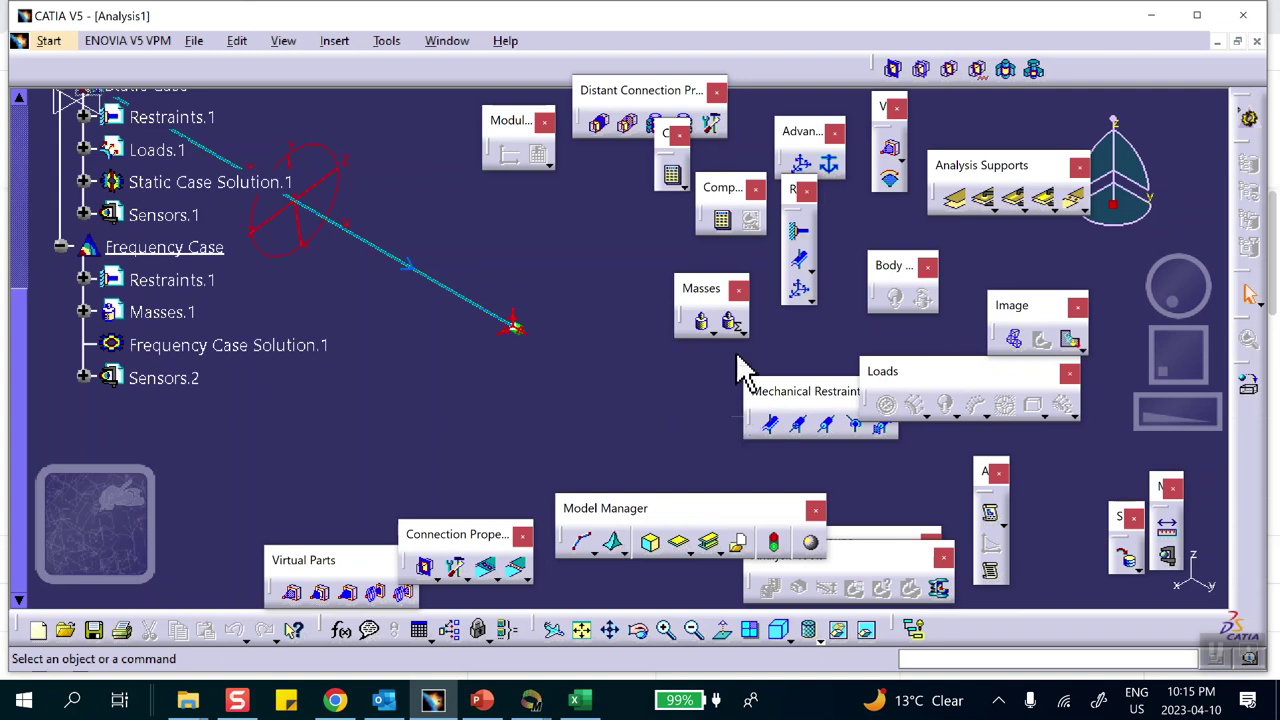
pyautogui.click(1014, 340)
pyautogui.doubleClick(636, 400)
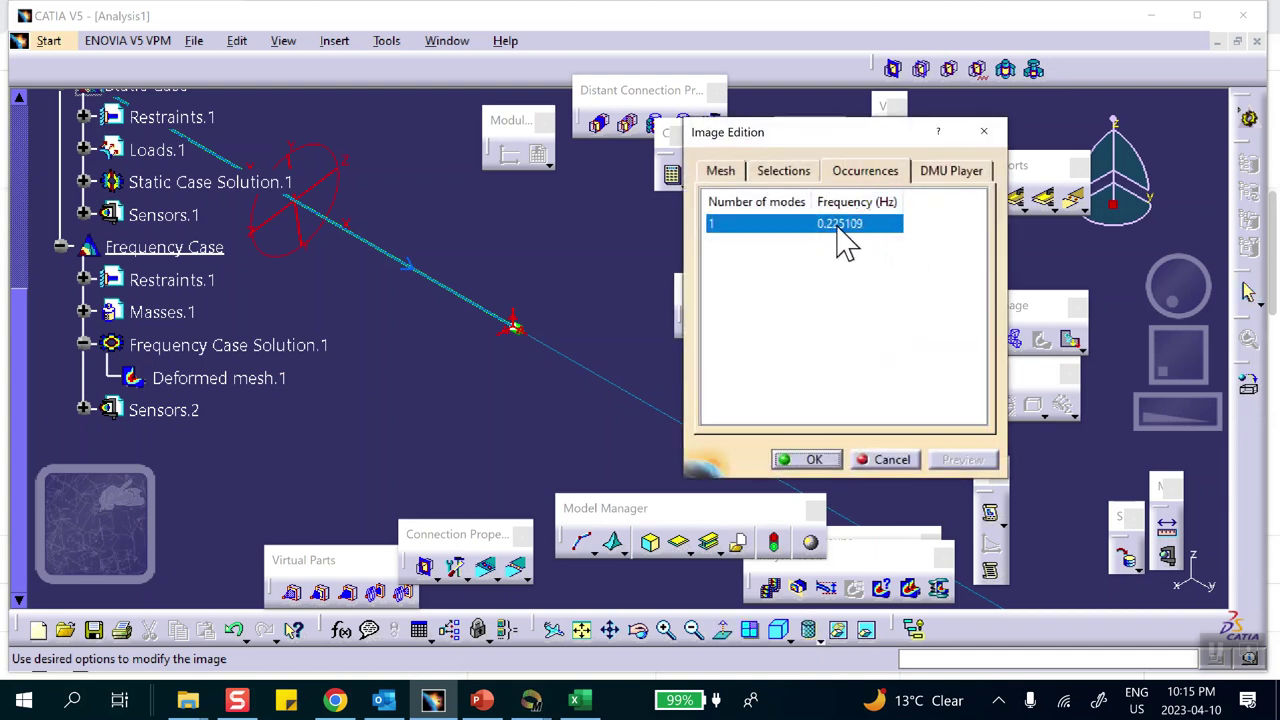
# Switch to PowerPoint to compare the computed frequency with the natural frequency formula on slide 2, and return to CATIA
pyautogui.click(482, 700)
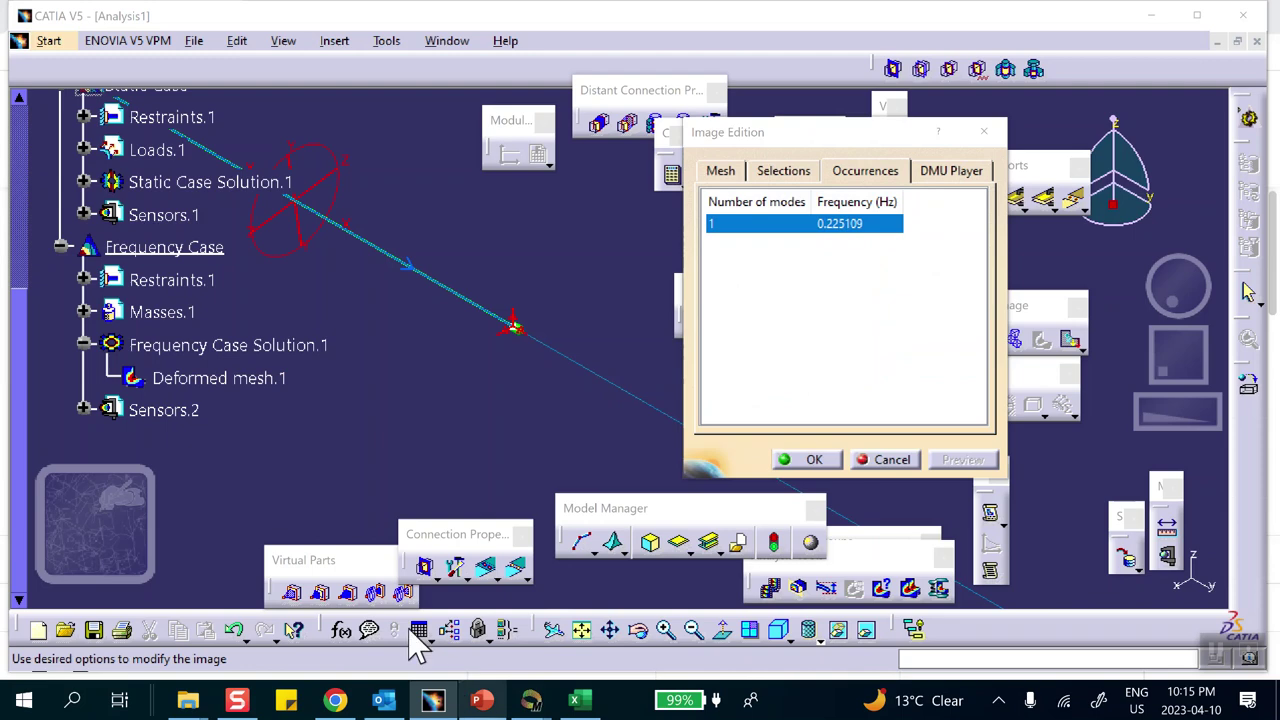
pyautogui.click(88, 240)
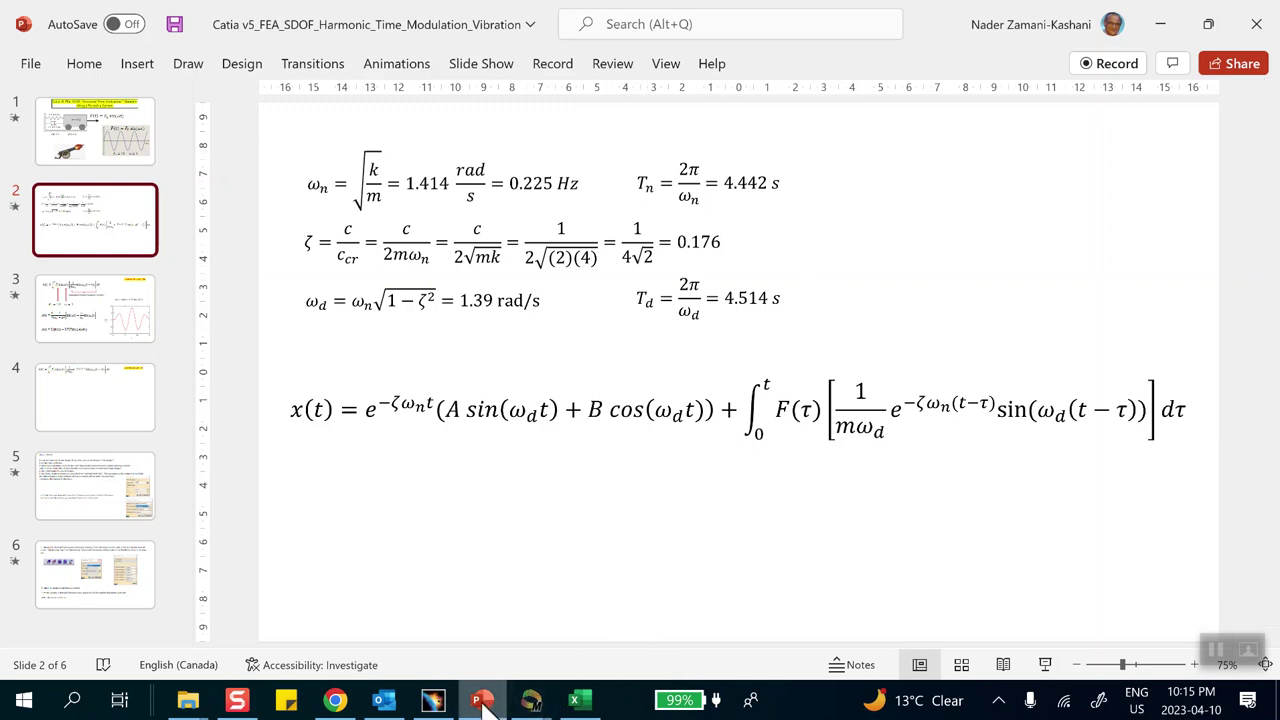
pyautogui.moveTo(483, 705)
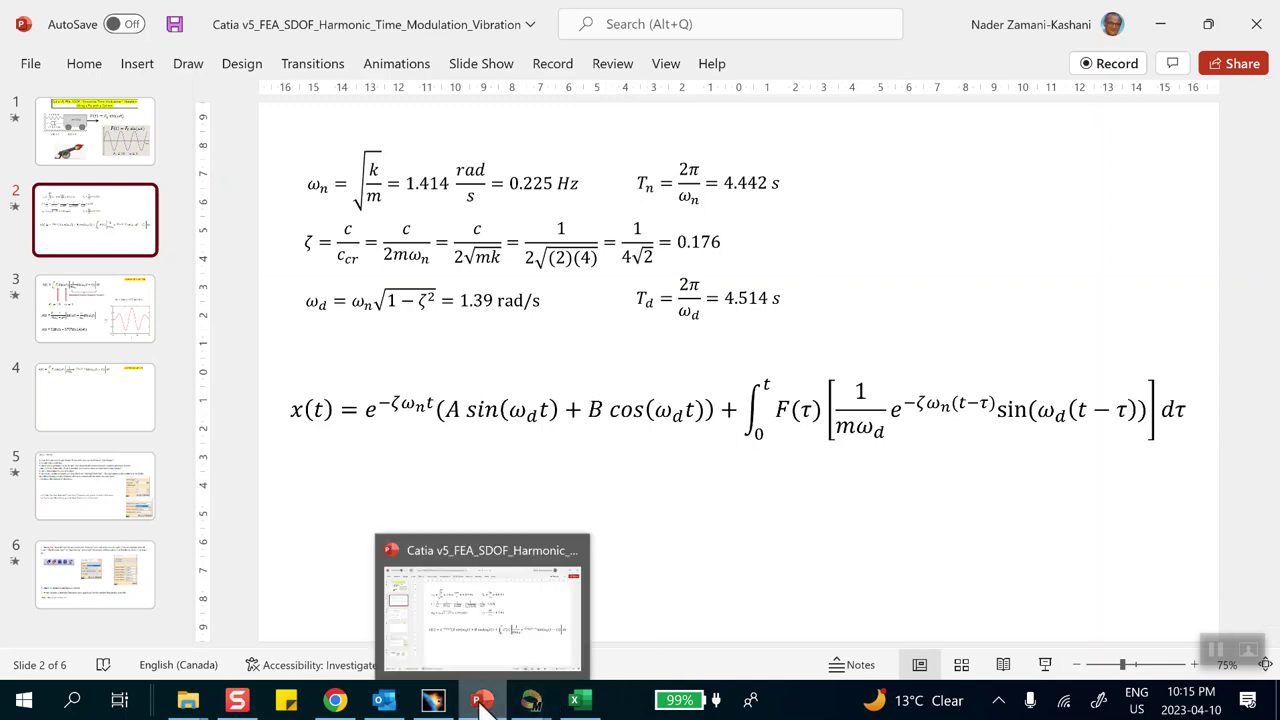
pyautogui.click(432, 700)
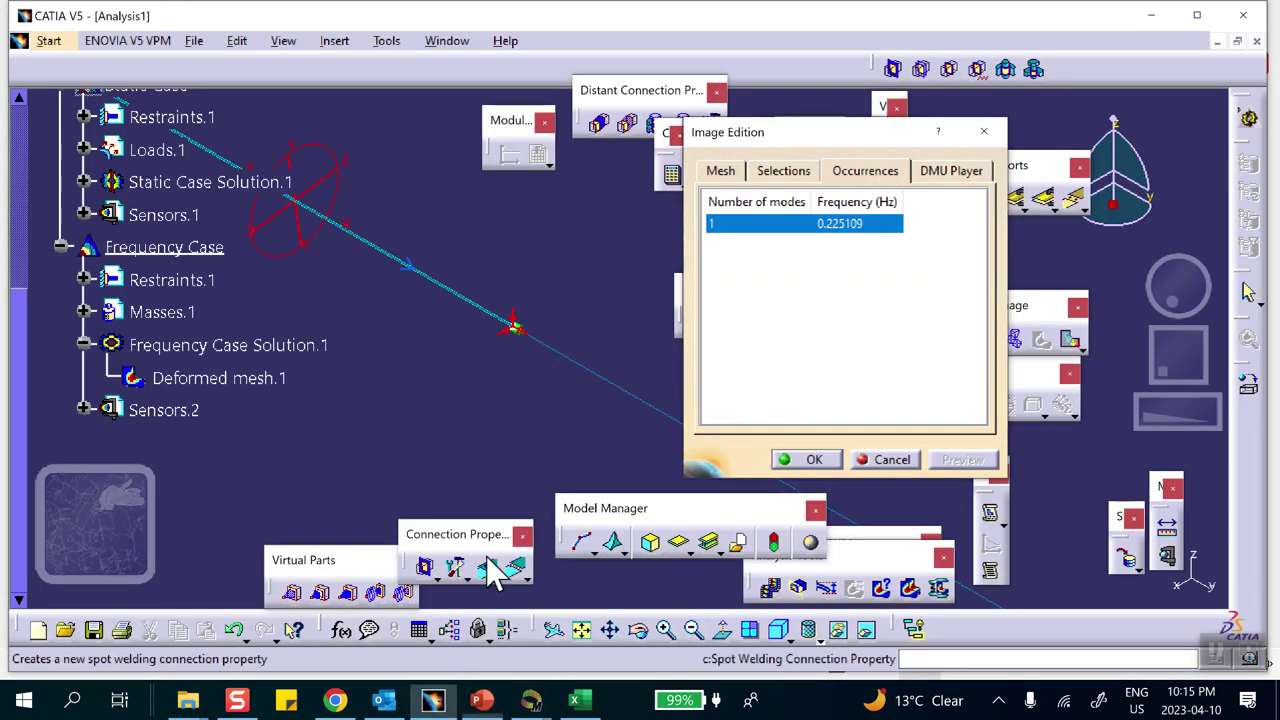
# Close the image settings and insert a transient dynamic response case referencing Frequency Case Solution.1, with new load excitation and existing cases hidden
pyautogui.click(814, 462)
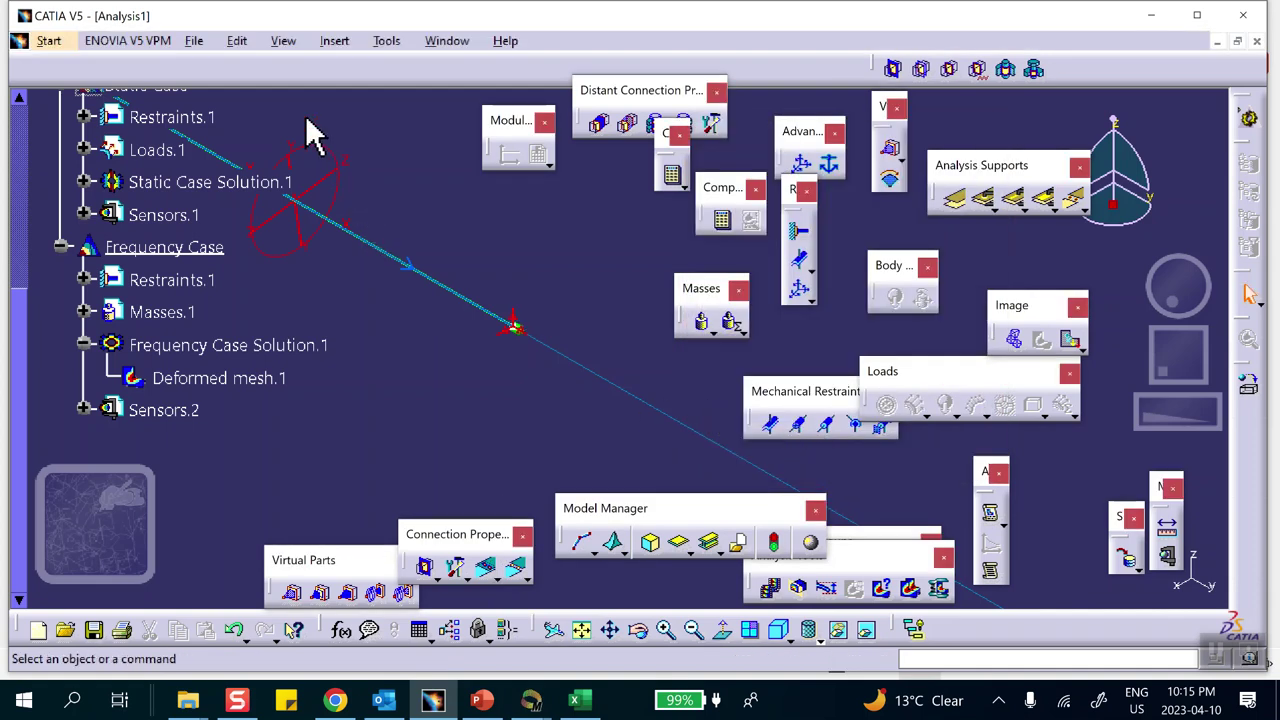
pyautogui.click(334, 41)
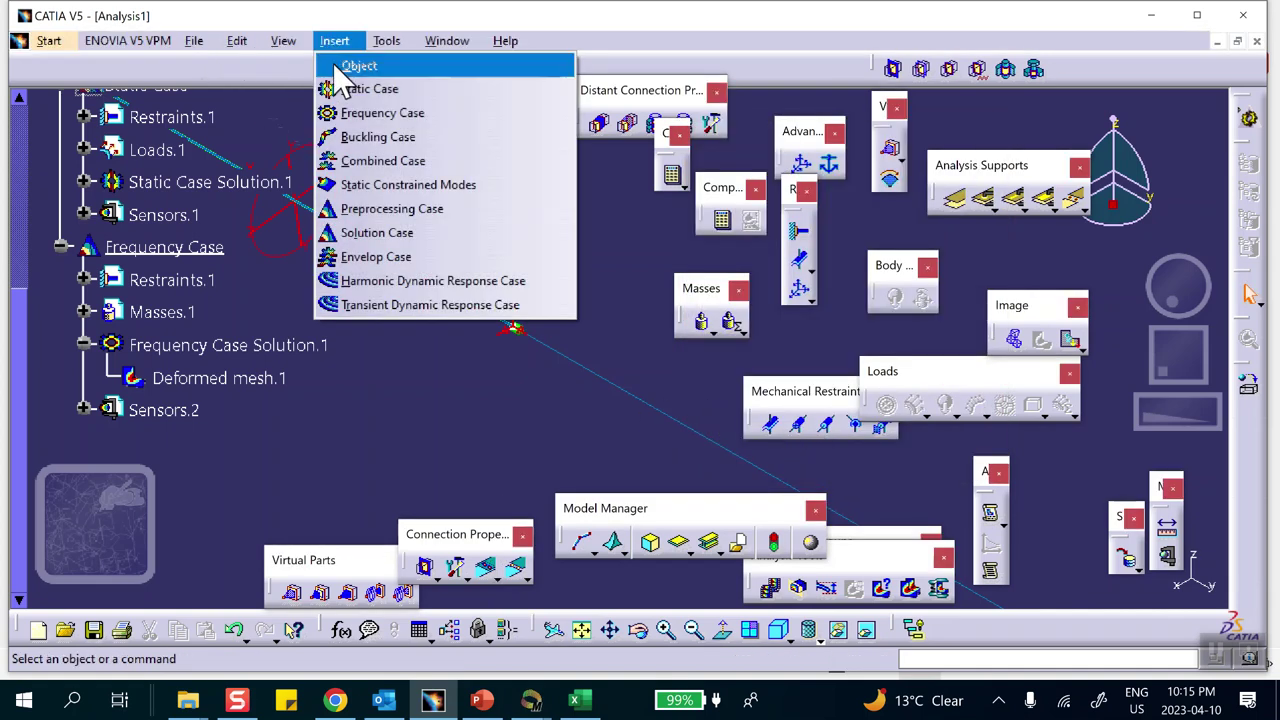
pyautogui.click(369, 304)
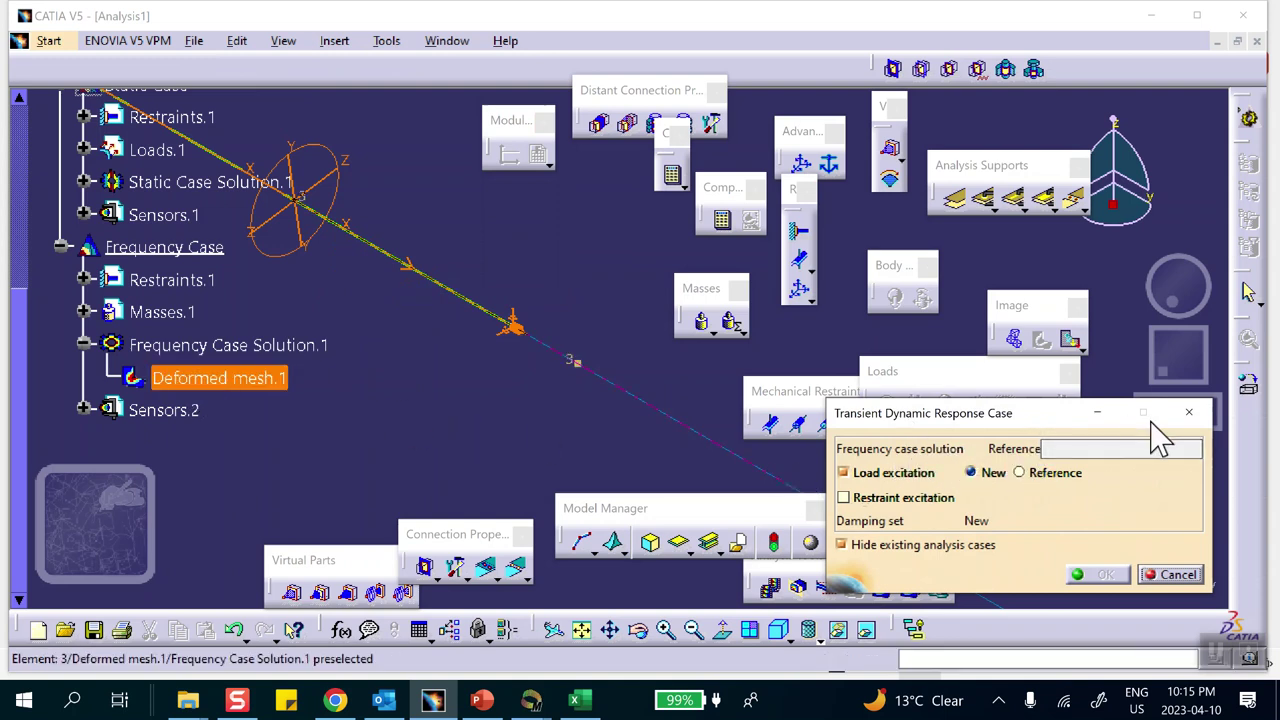
pyautogui.click(1076, 449)
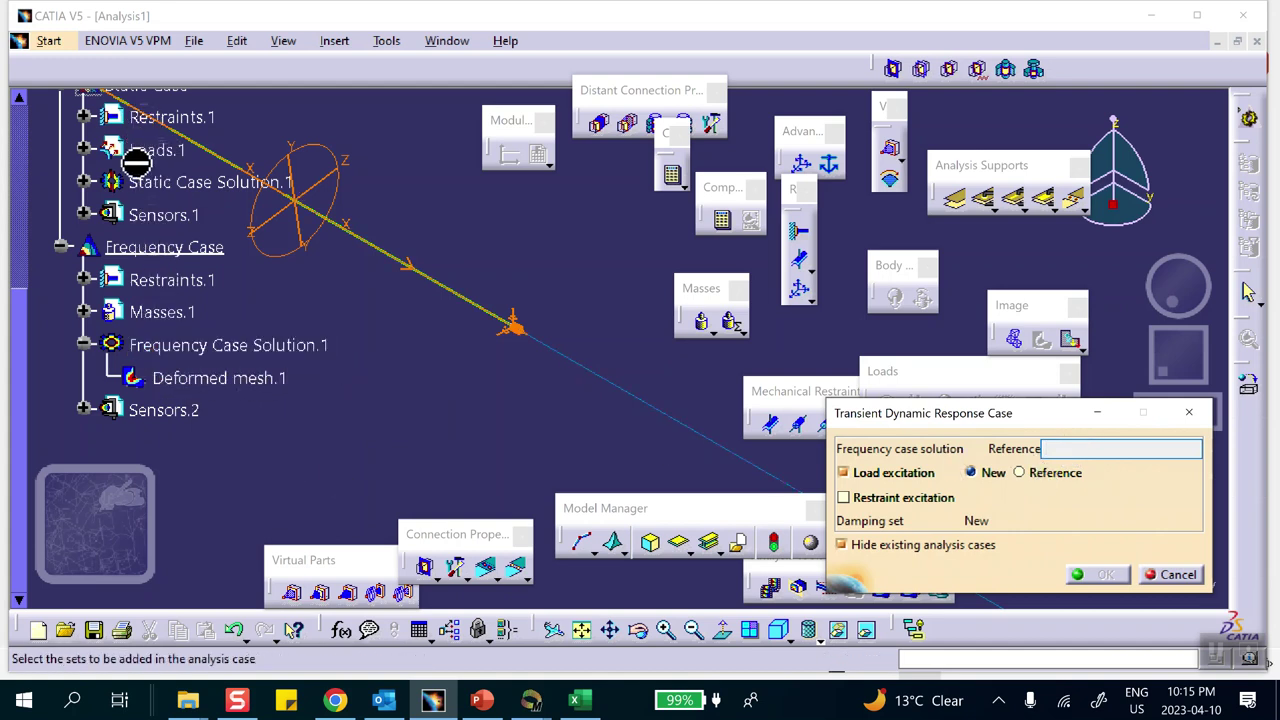
pyautogui.click(232, 347)
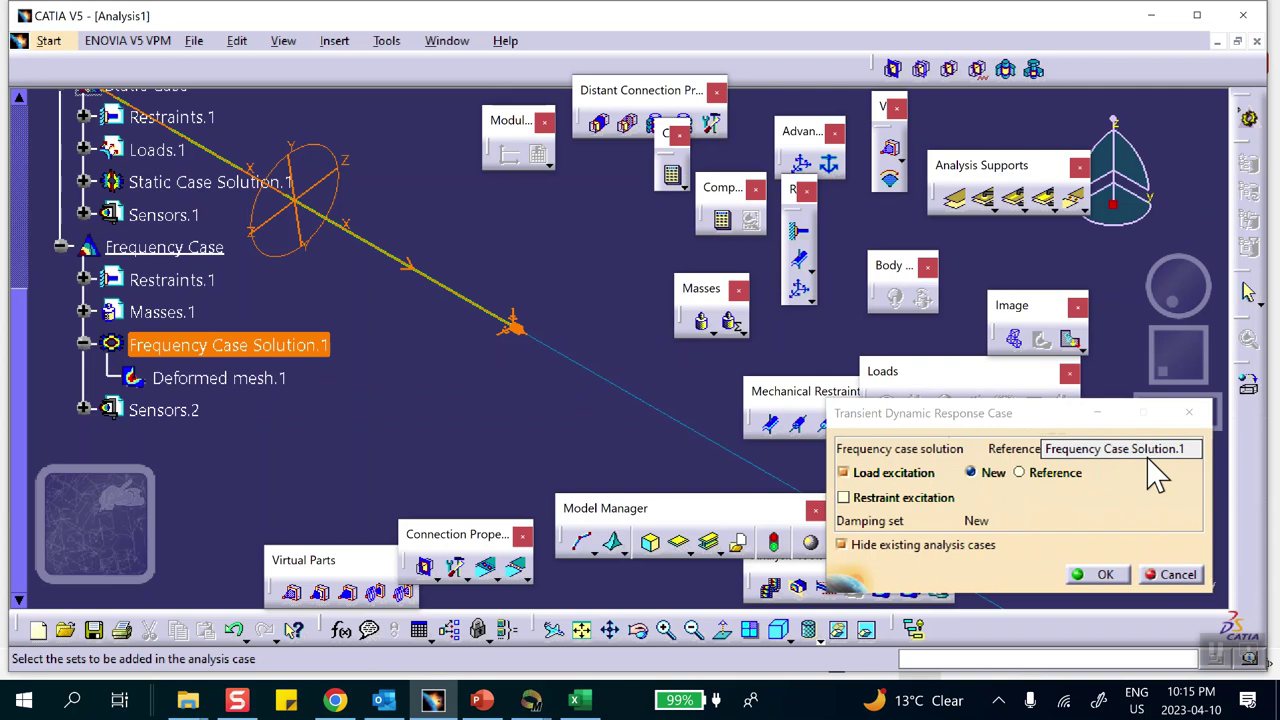
pyautogui.click(1100, 574)
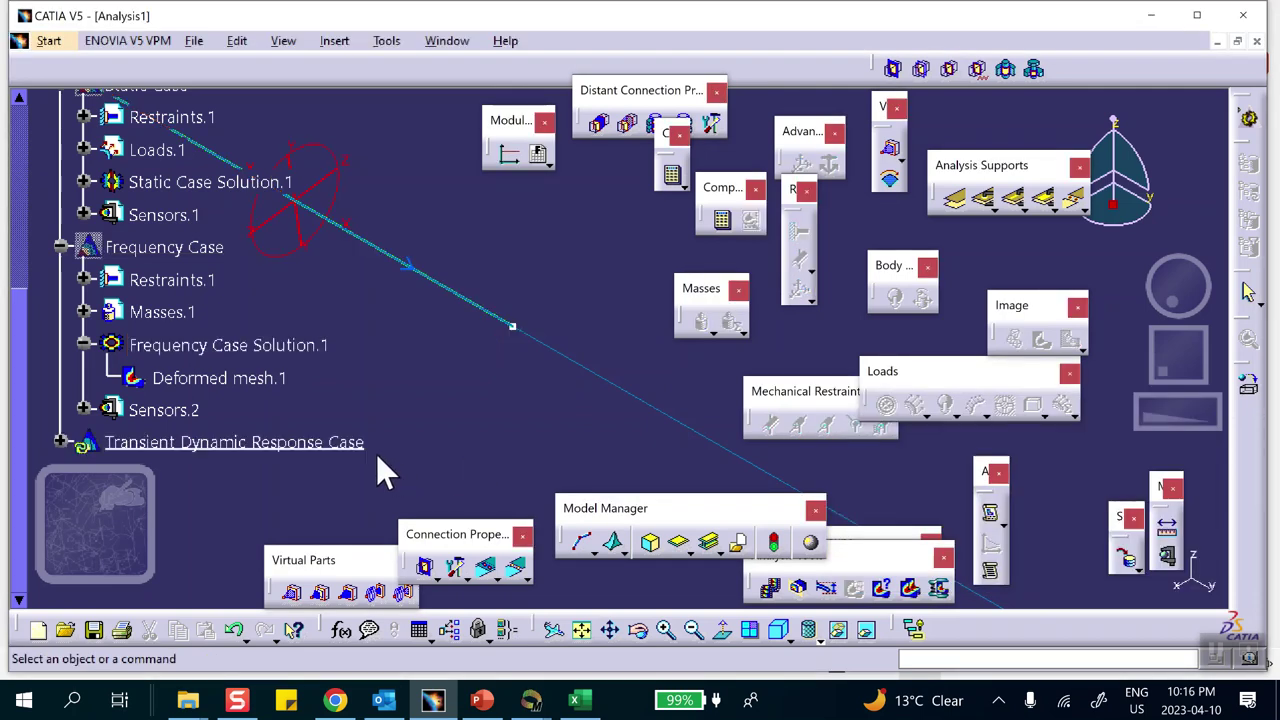
# Expand the transient dynamic response case in the tree to examine its sets, and reveal the available modulation types, including Time Modulation
pyautogui.scroll(-3, 318, 410)
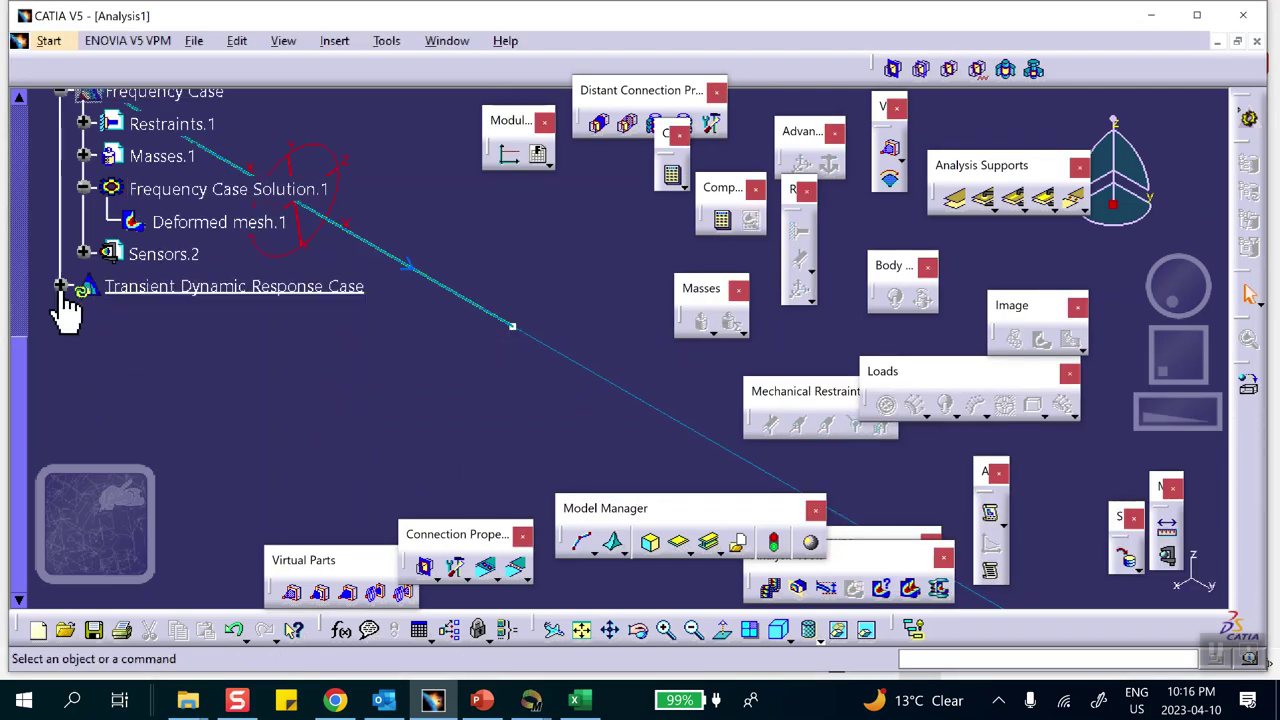
pyautogui.click(59, 286)
pyautogui.scroll(-1, 300, 300)
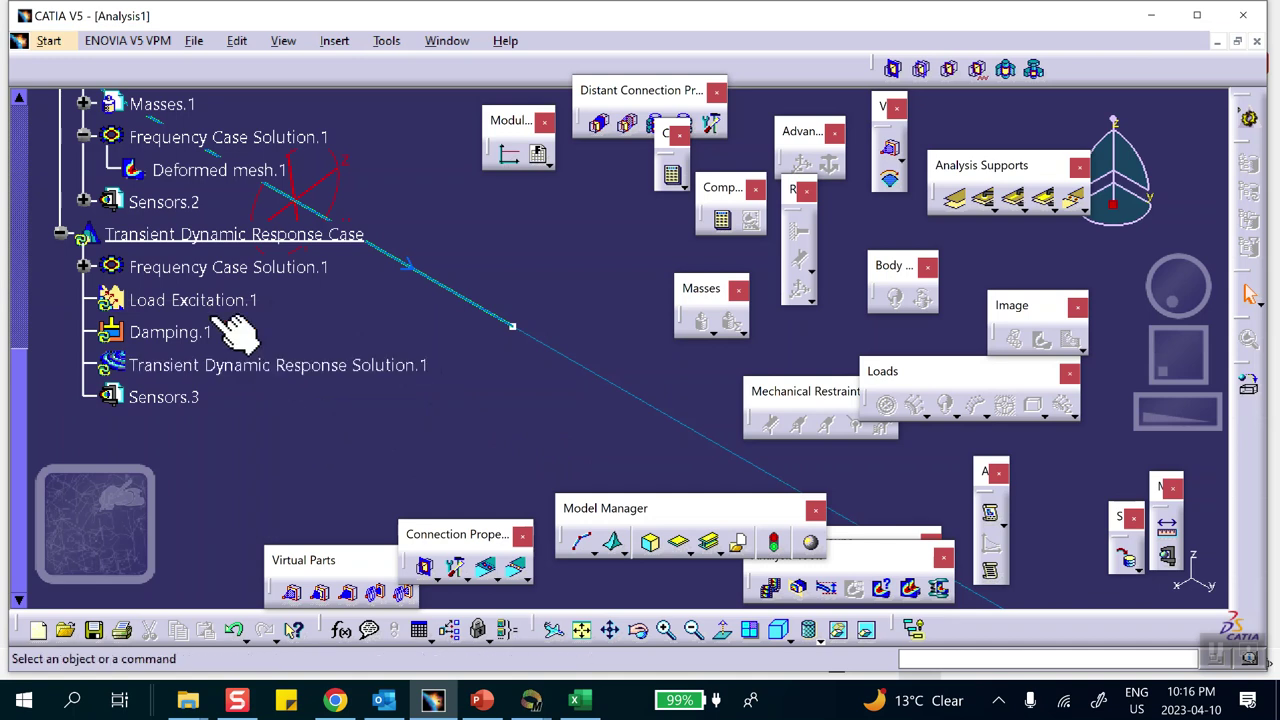
pyautogui.click(546, 161)
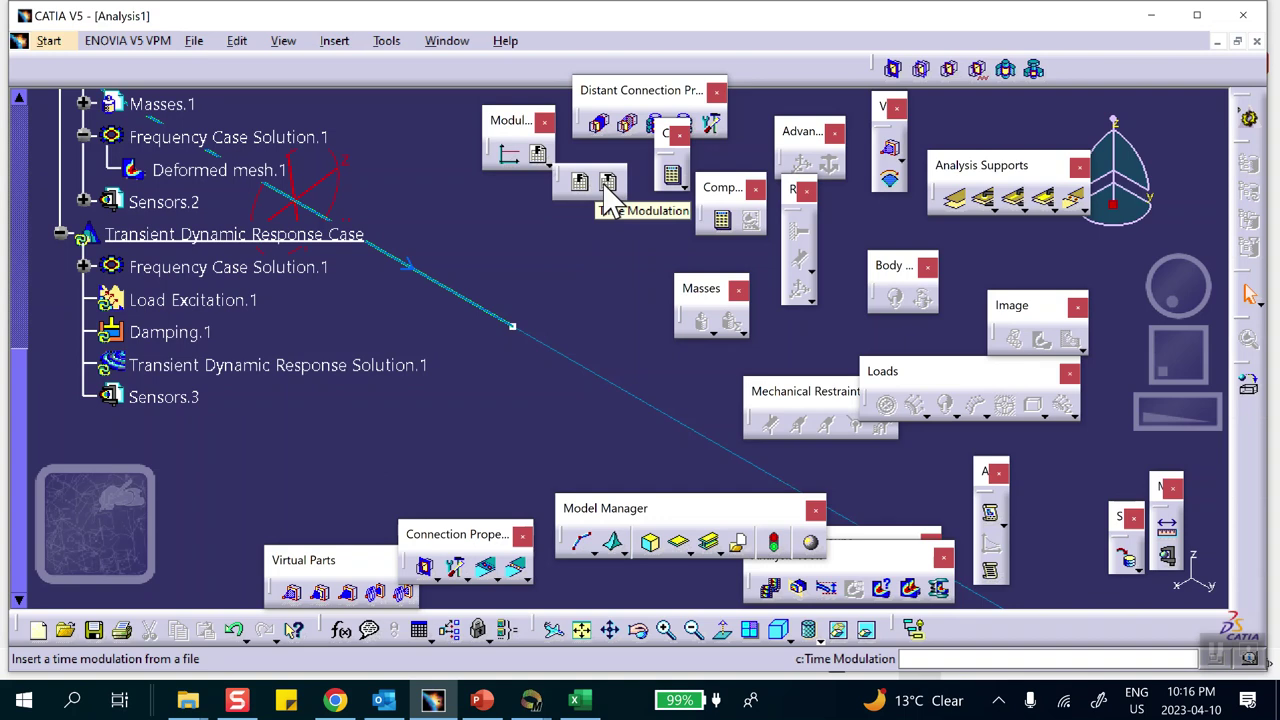
# Switch to the sinusoidal_40_seconds workbook in Excel and enter the headers x(s) in A1 and y() in B1
pyautogui.click(580, 702)
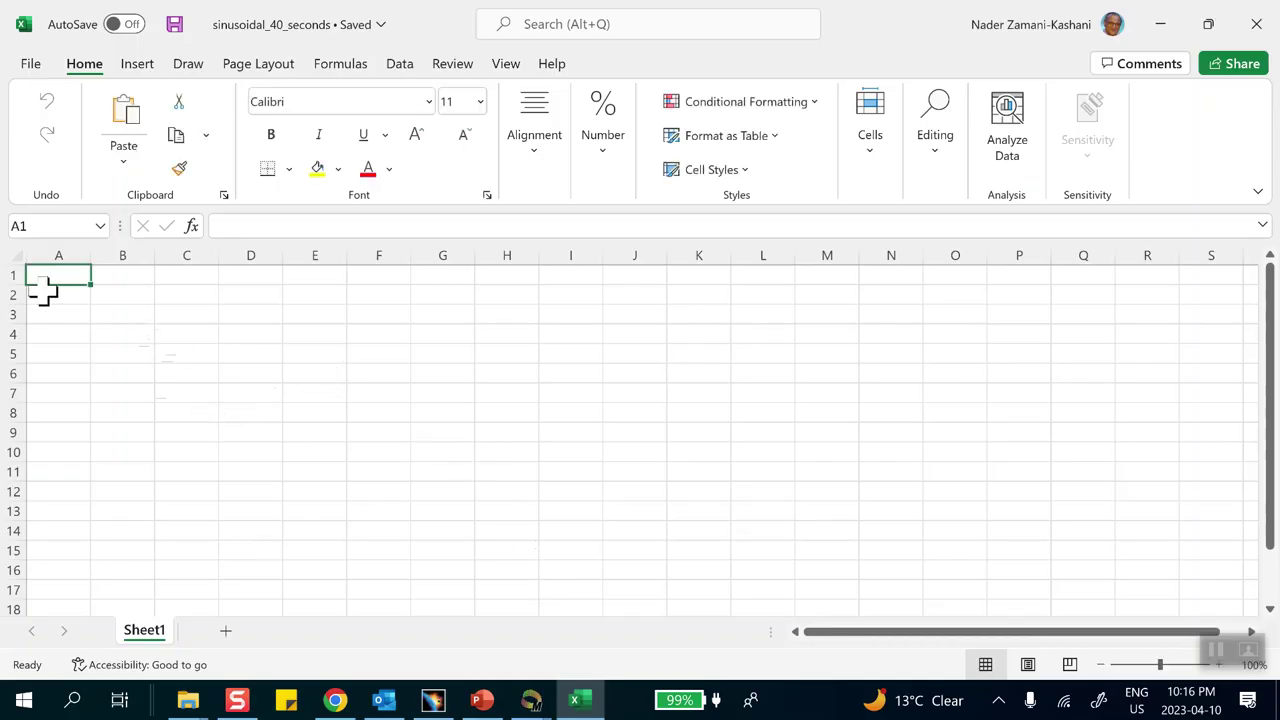
pyautogui.click(55, 278)
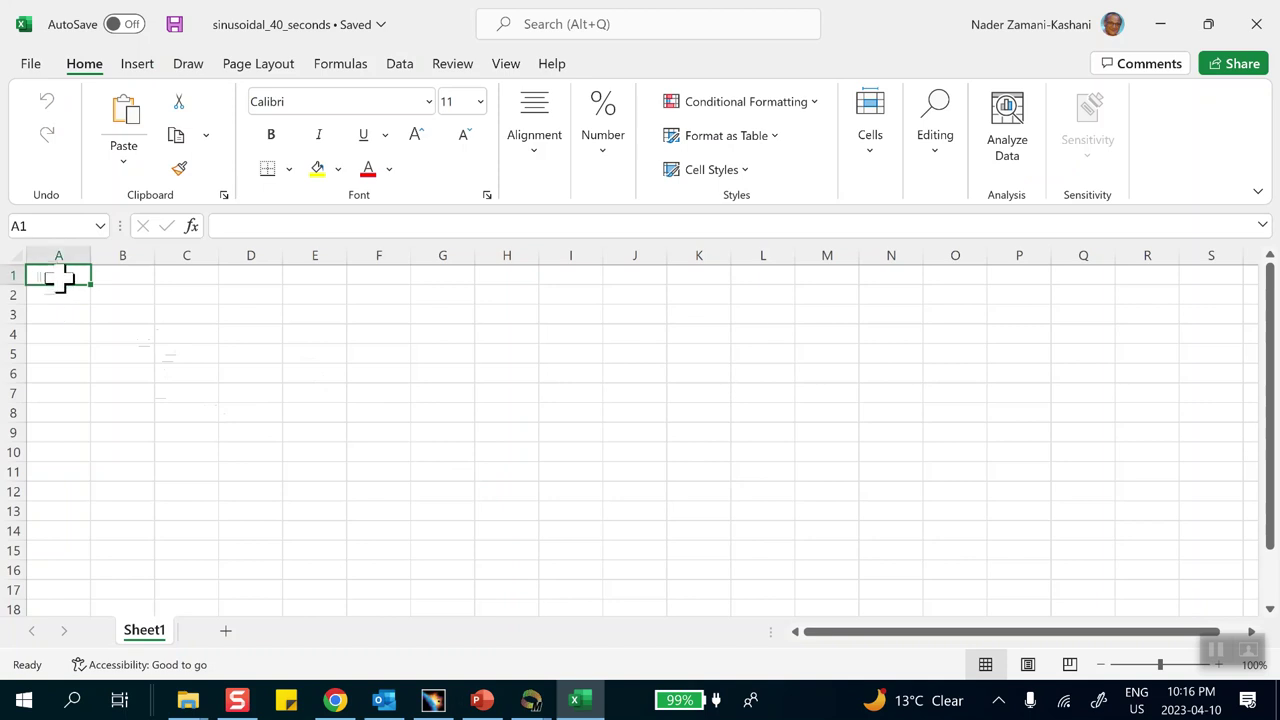
pyautogui.write('x(s')
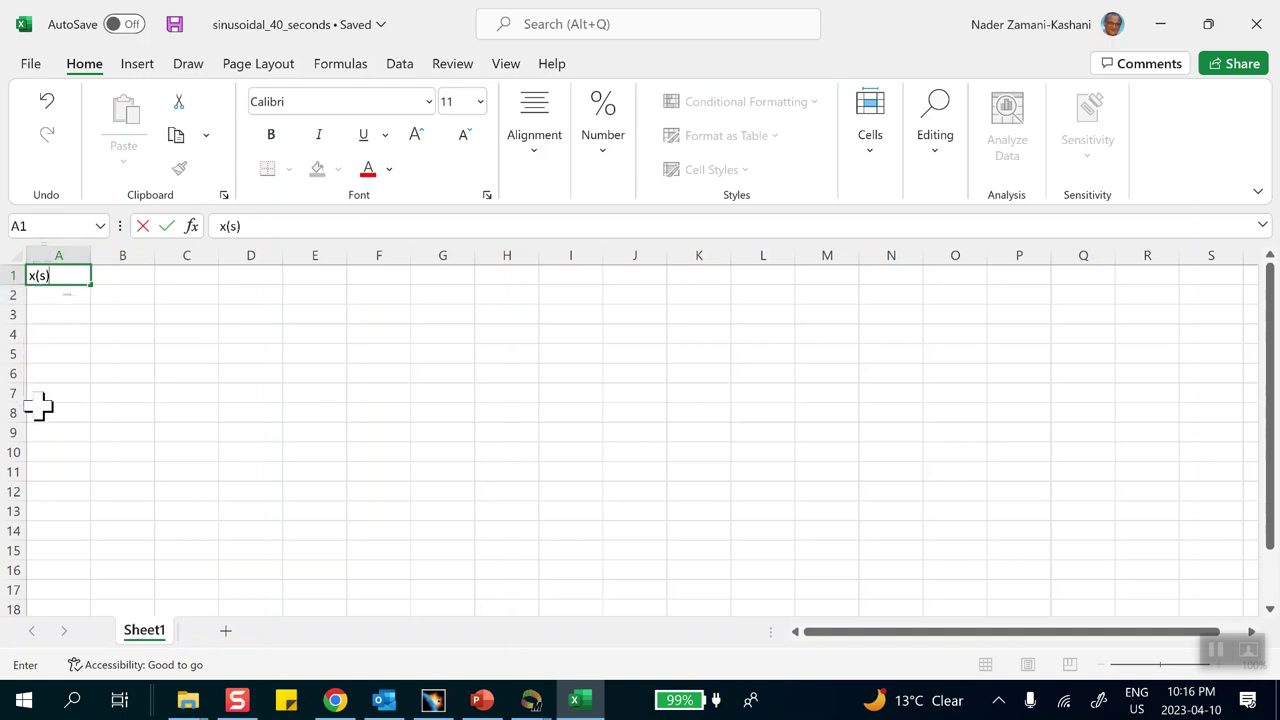
pyautogui.click(118, 281)
pyautogui.write('y(')
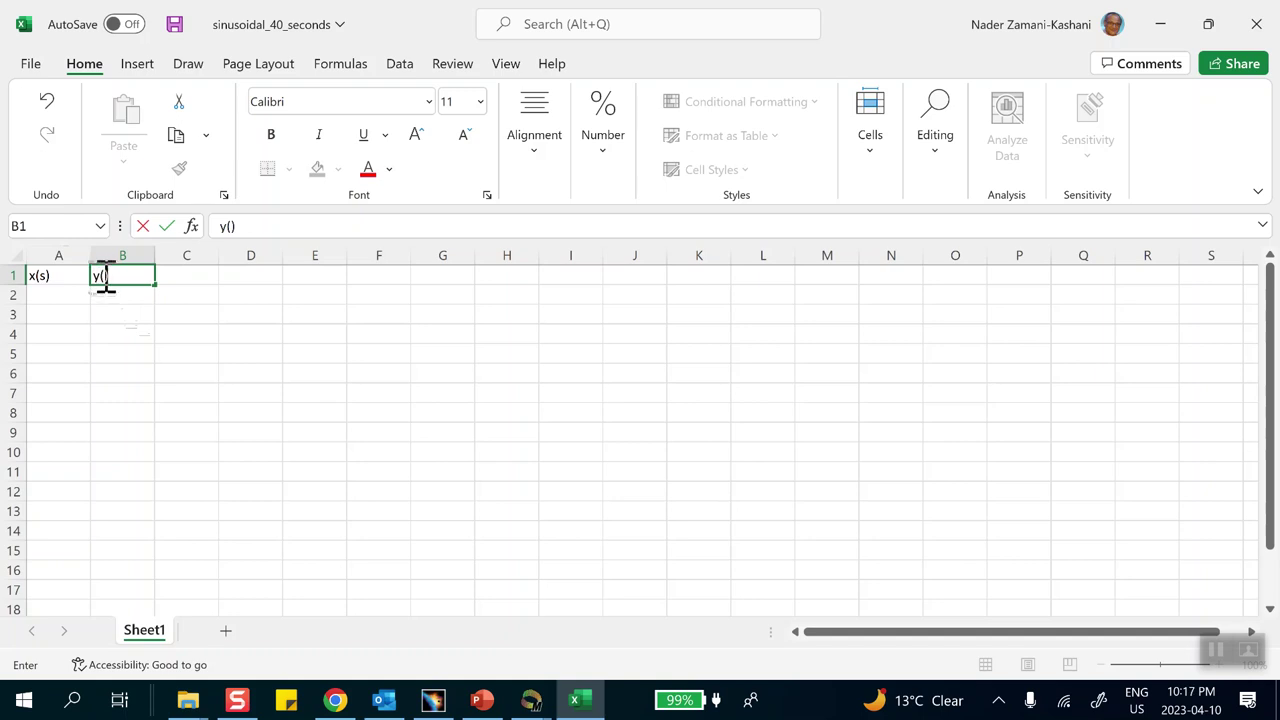
# Enter the first two time values, 0 in A2 and 0.1 in A3
pyautogui.click(66, 292)
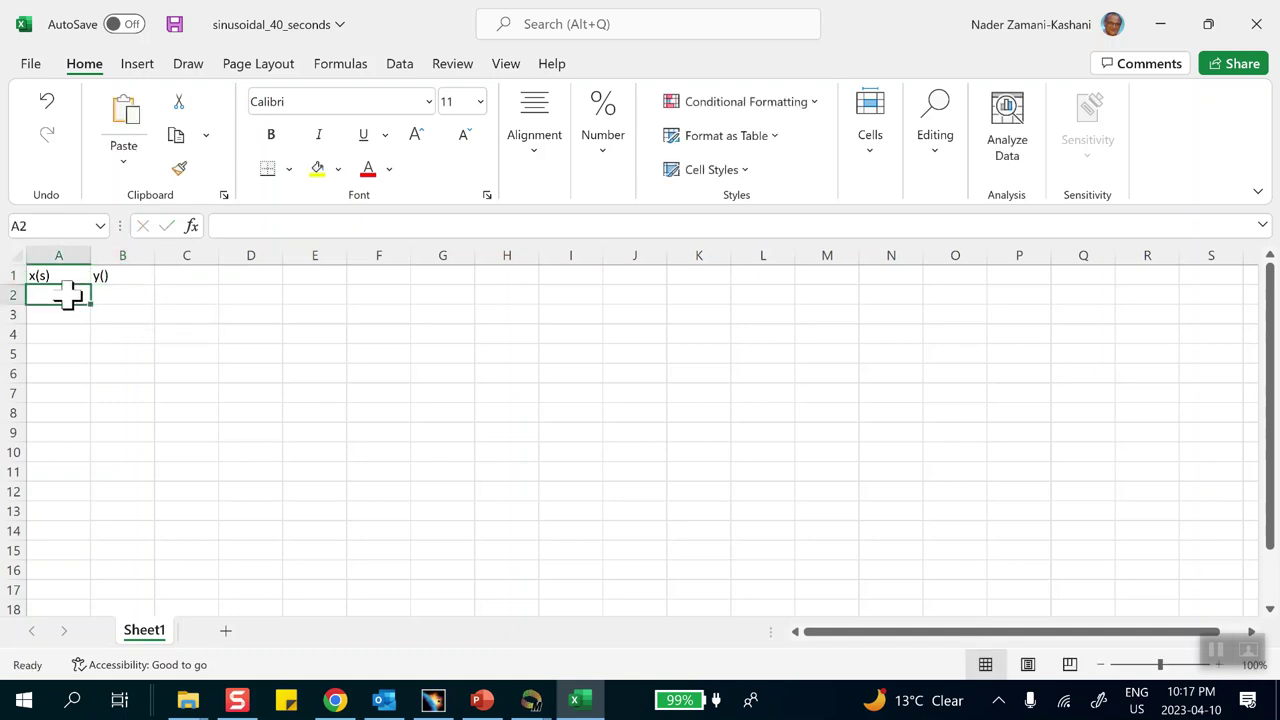
pyautogui.write('0')
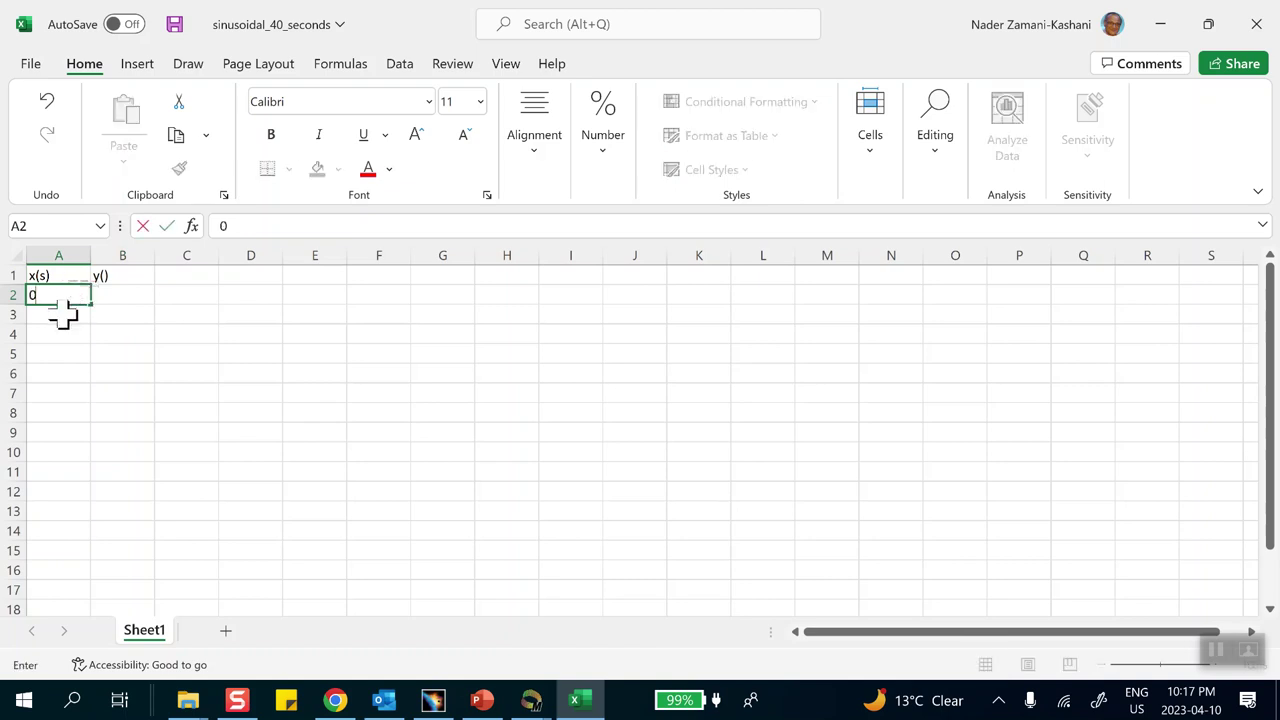
pyautogui.click(62, 316)
pyautogui.write('0.1')
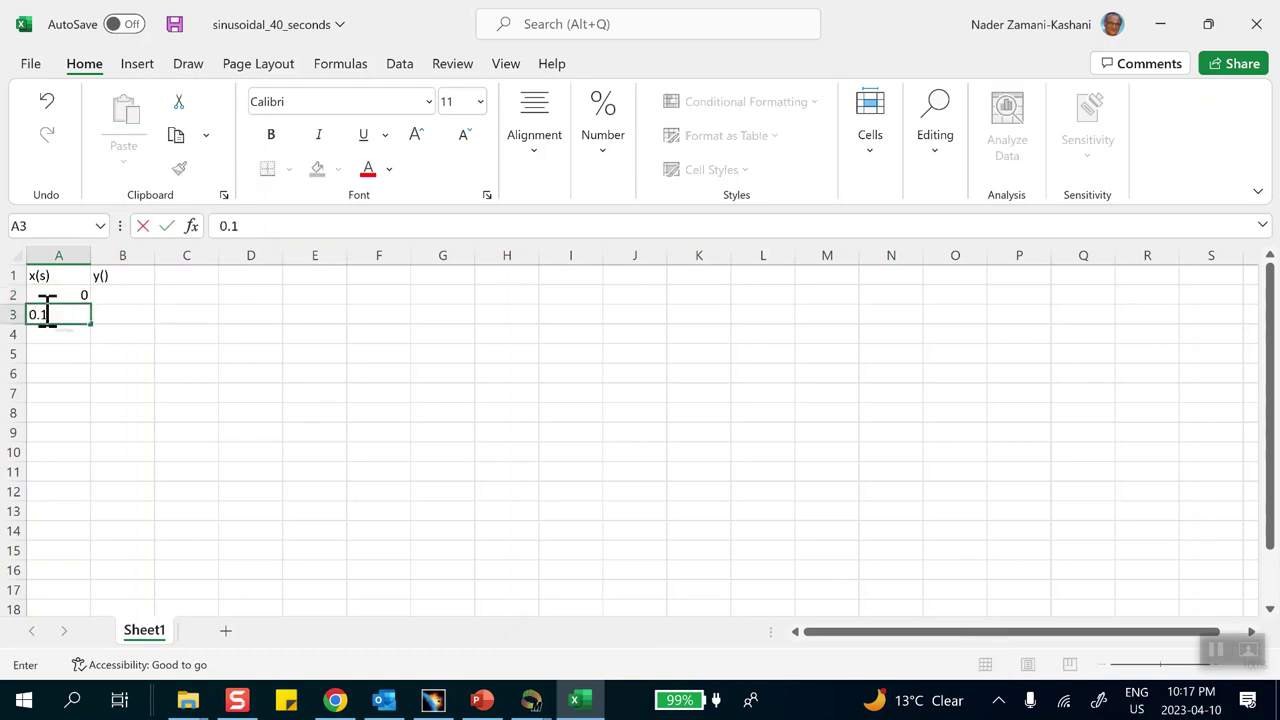
pyautogui.click(166, 321)
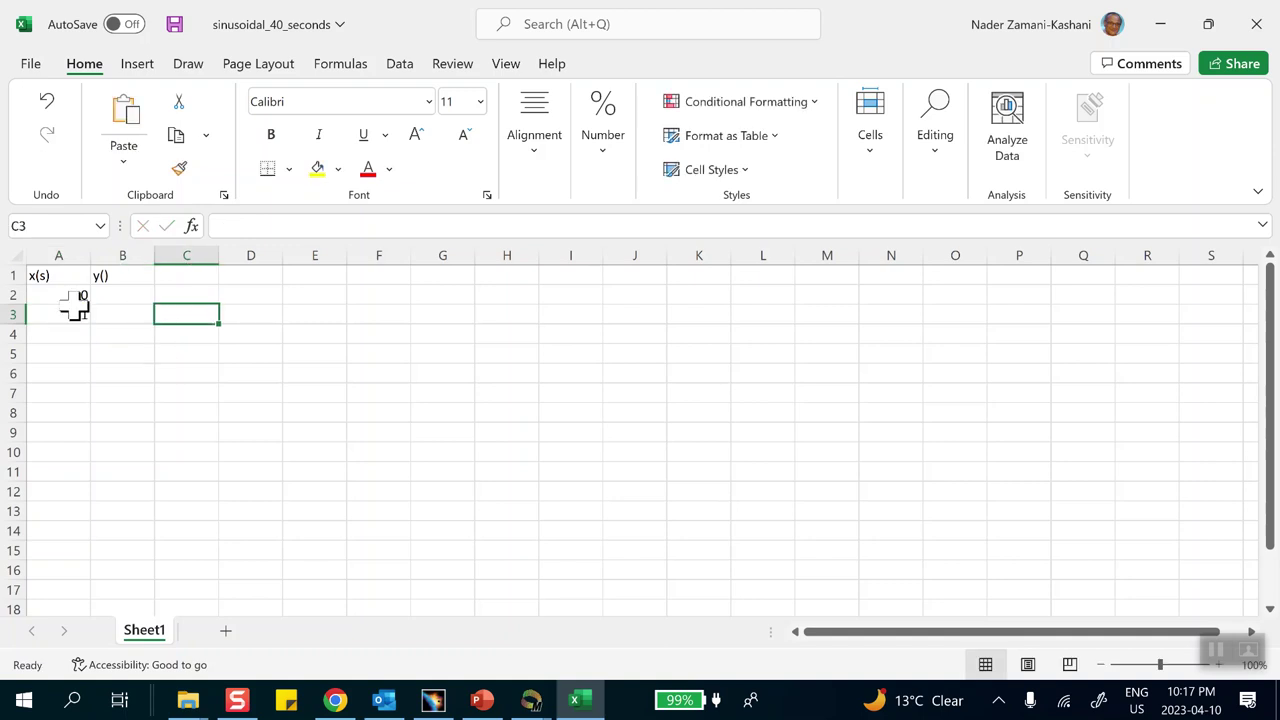
# Extend the time series from A2:A3 down column A in 0.1 increments until it reaches 40 in row 402
pyautogui.moveTo(48, 292); pyautogui.dragTo(78, 590)
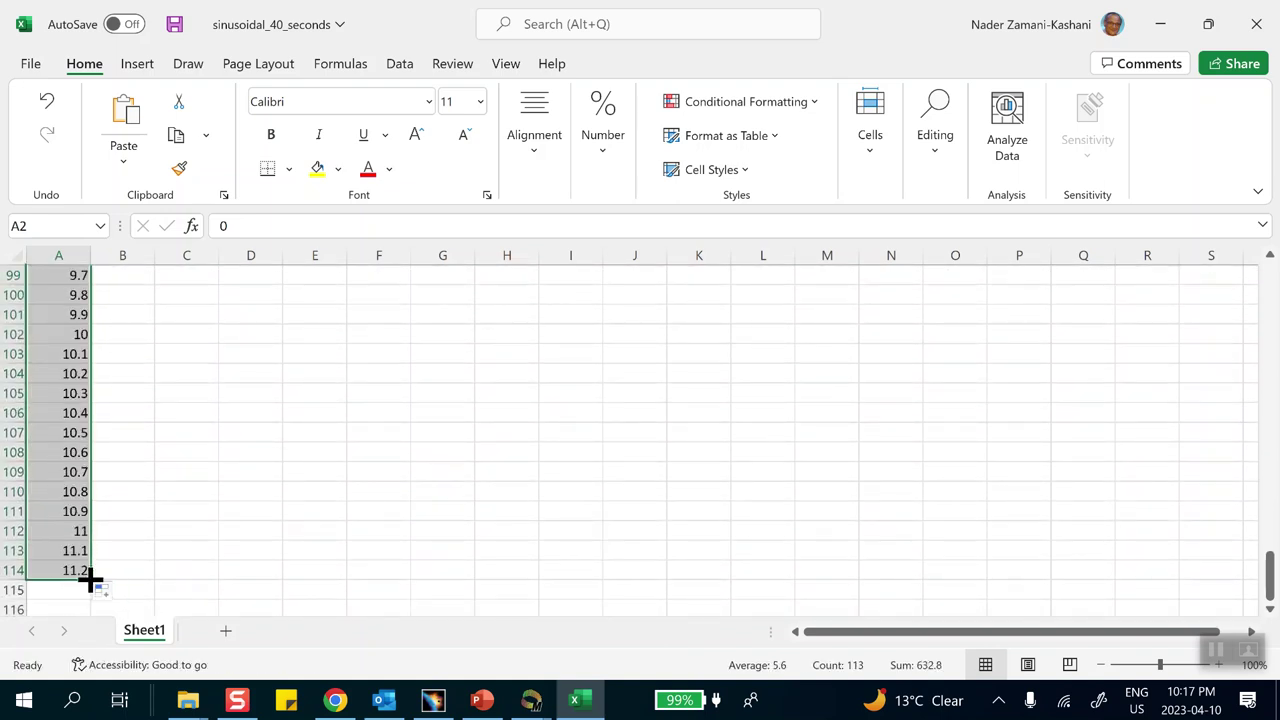
pyautogui.moveTo(90, 578); pyautogui.dragTo(78, 670)
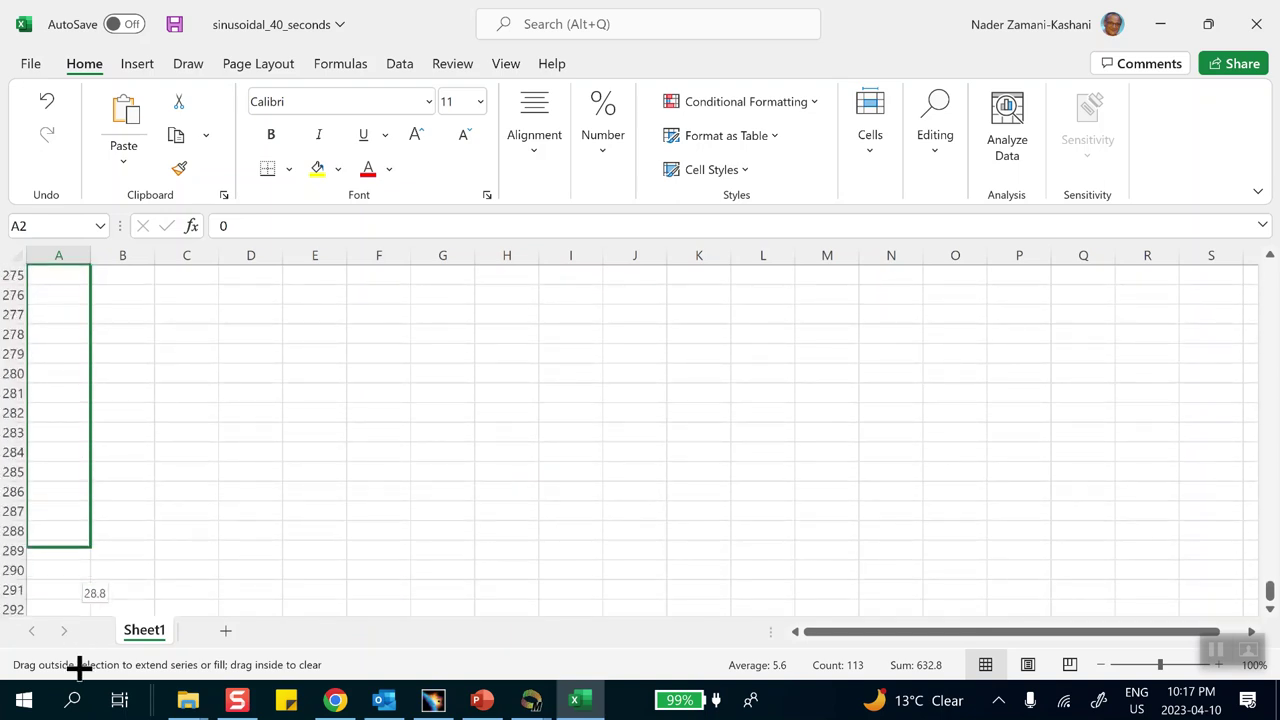
pyautogui.moveTo(80, 668); pyautogui.dragTo(77, 580)
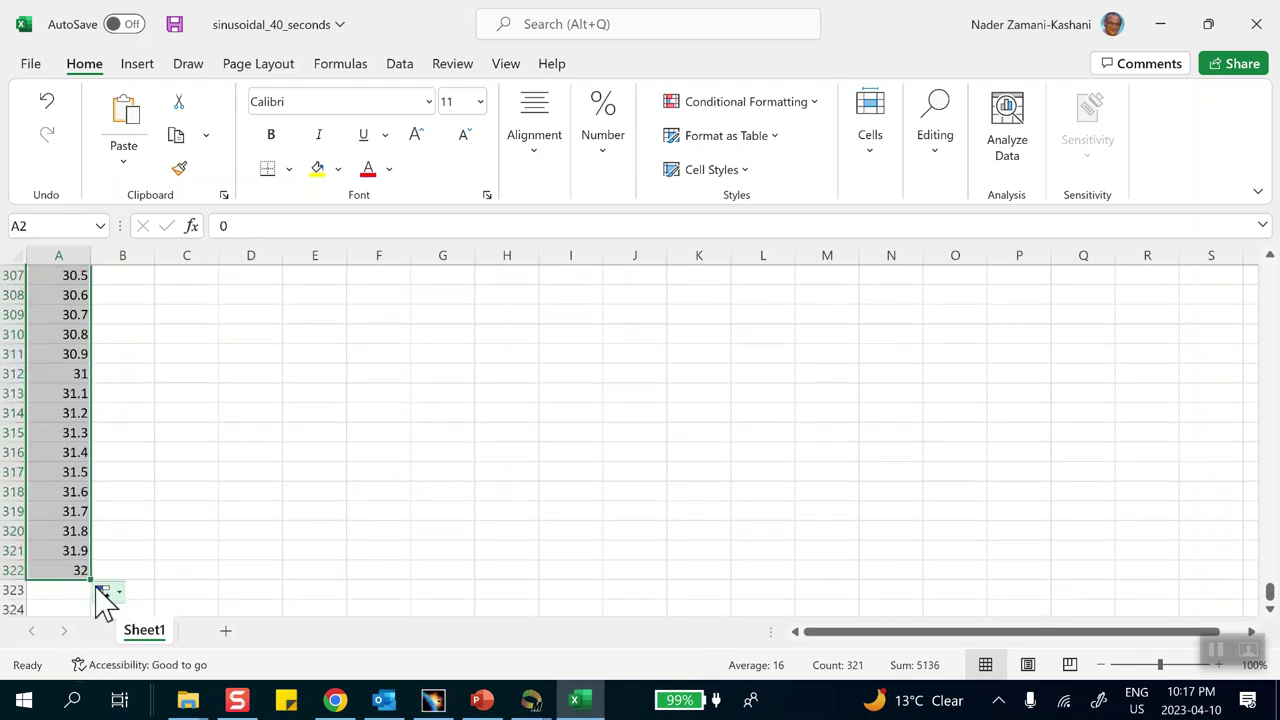
pyautogui.moveTo(90, 578); pyautogui.dragTo(86, 521)
# Enter the formula =SIN(A2) in B2 and fill it down column B to row 402
pyautogui.scroll(20, 180, 508)
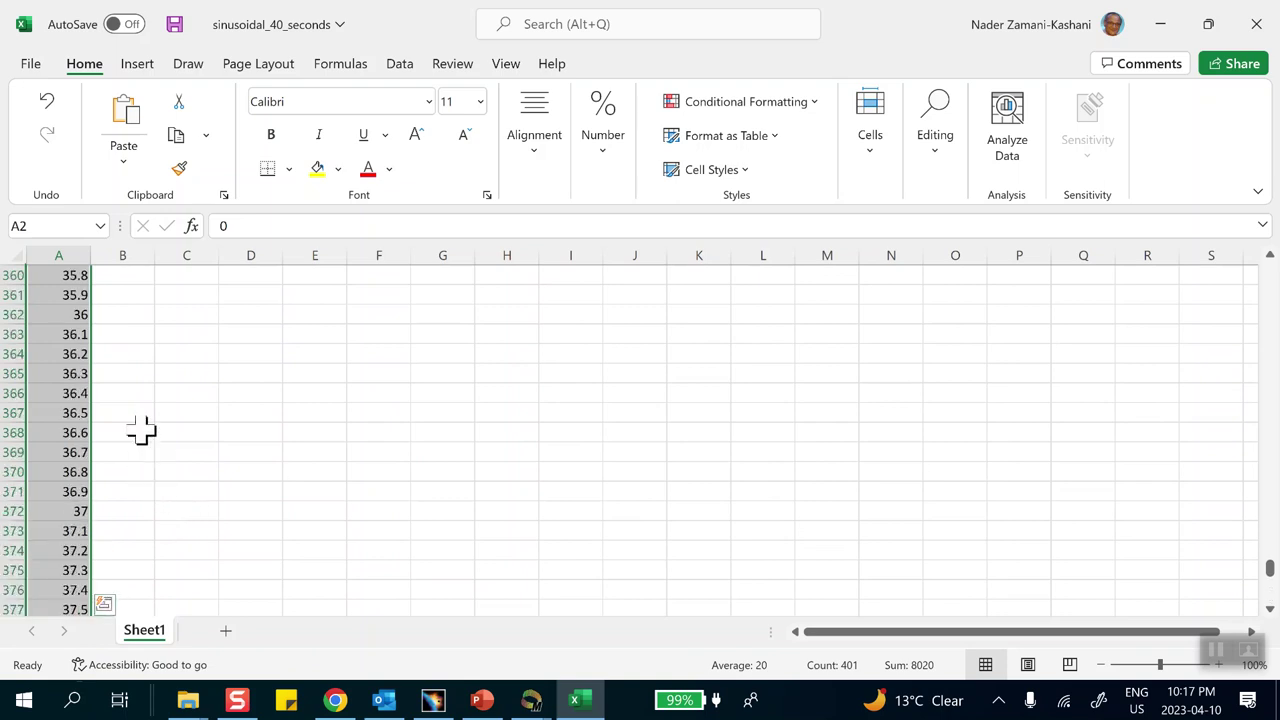
pyautogui.scroll(20, 136, 415)
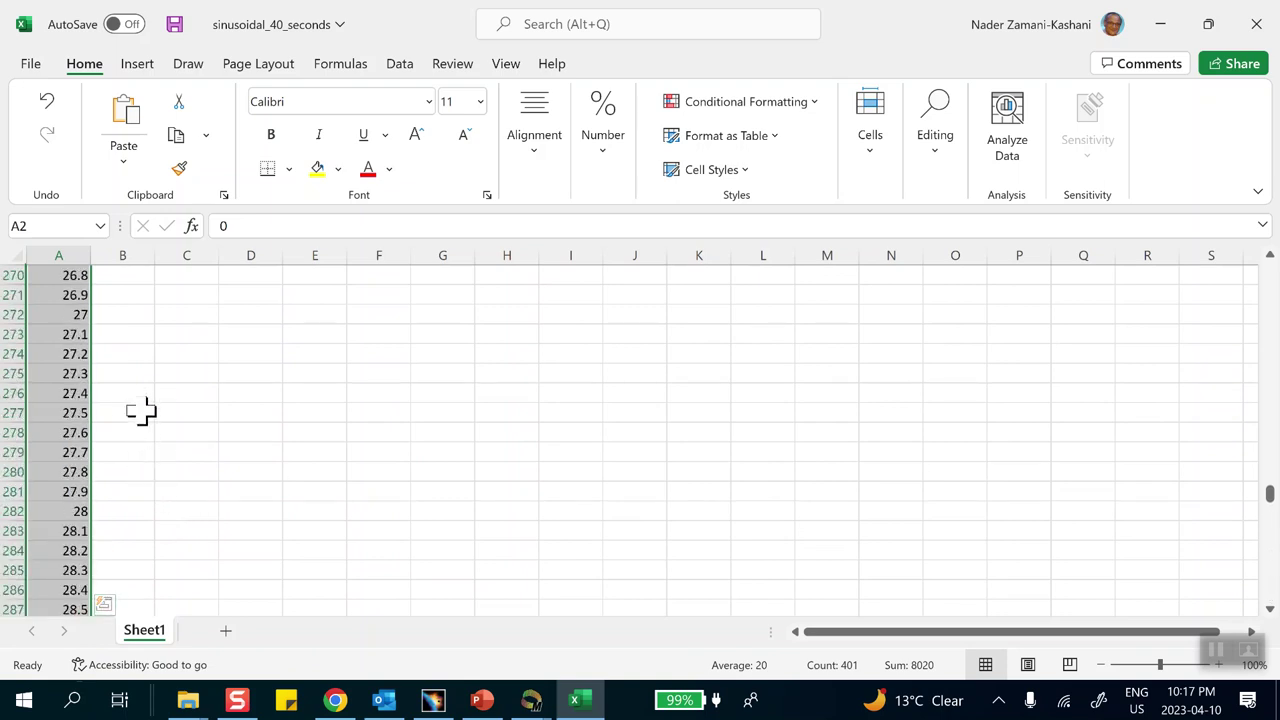
pyautogui.scroll(20, 141, 408)
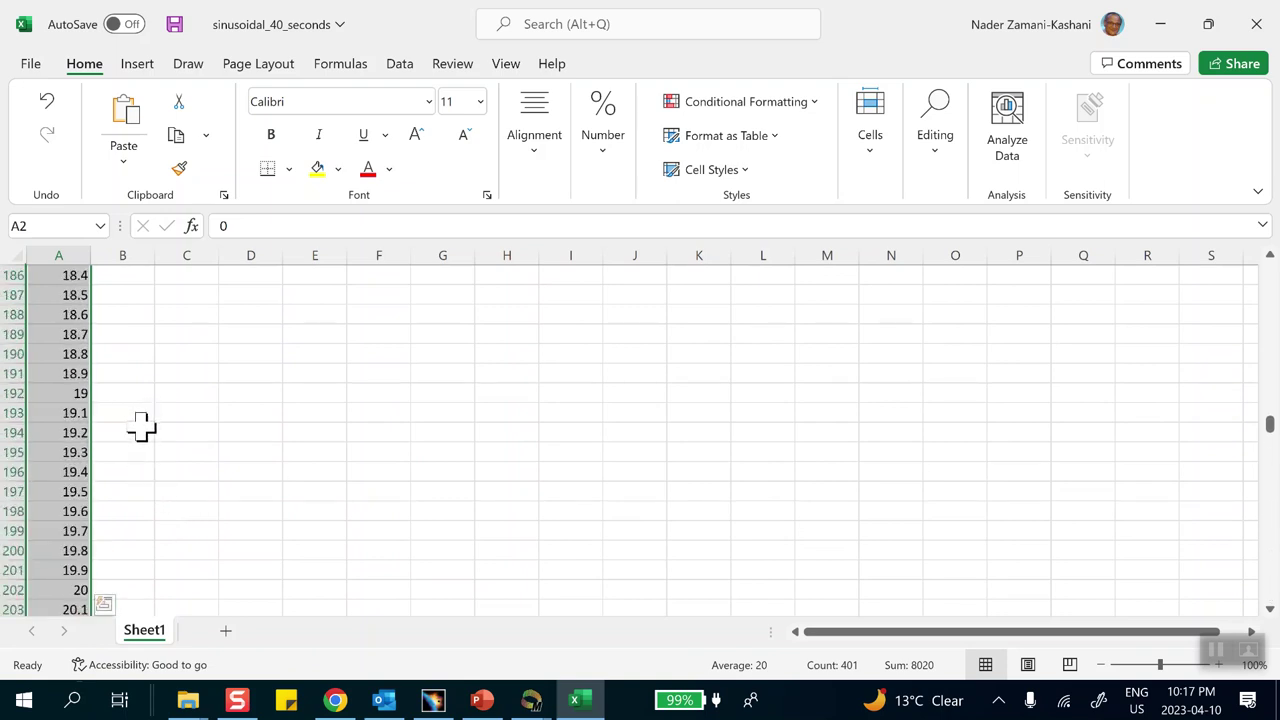
pyautogui.scroll(20, 136, 437)
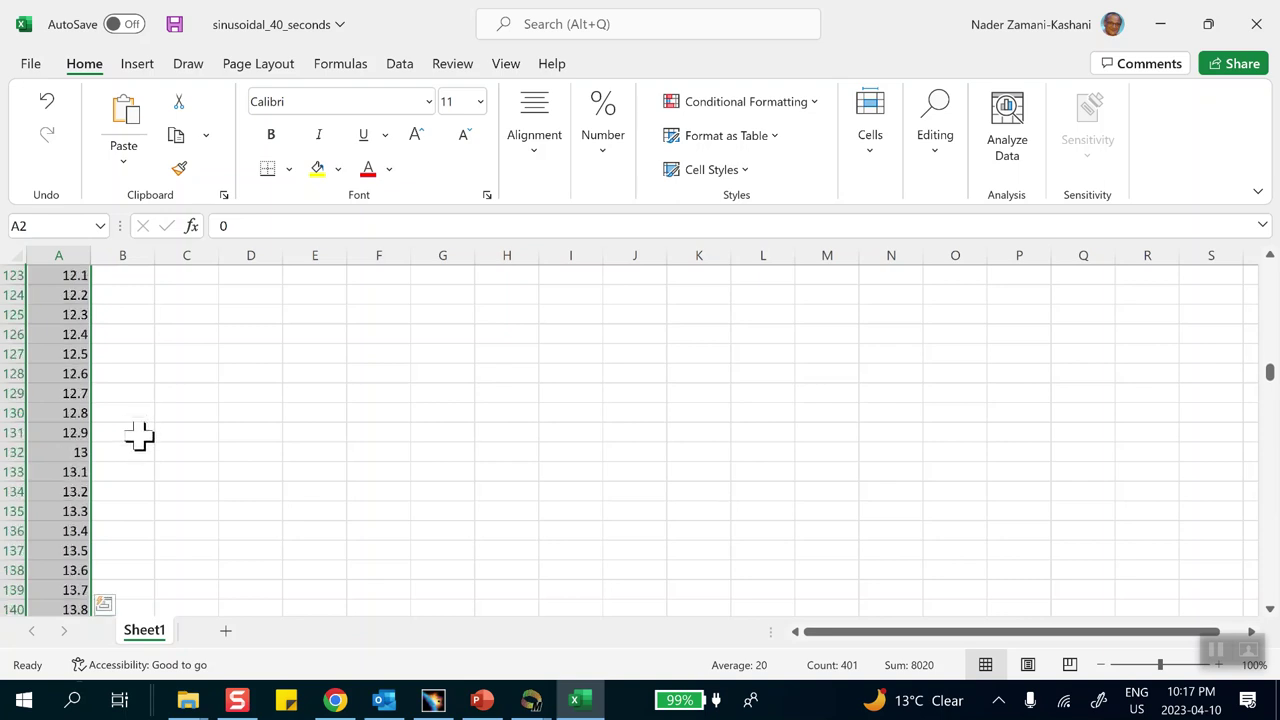
pyautogui.scroll(11, 138, 410)
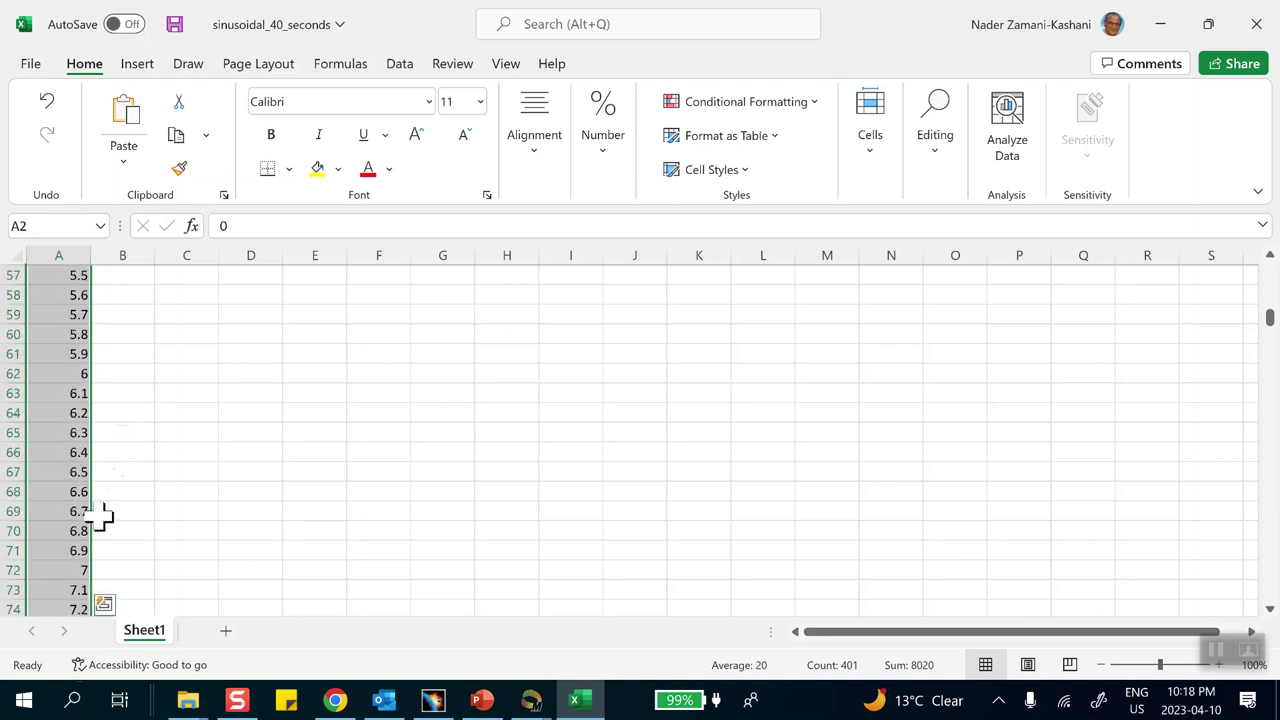
pyautogui.scroll(3, 120, 400)
pyautogui.scroll(16, 197, 378)
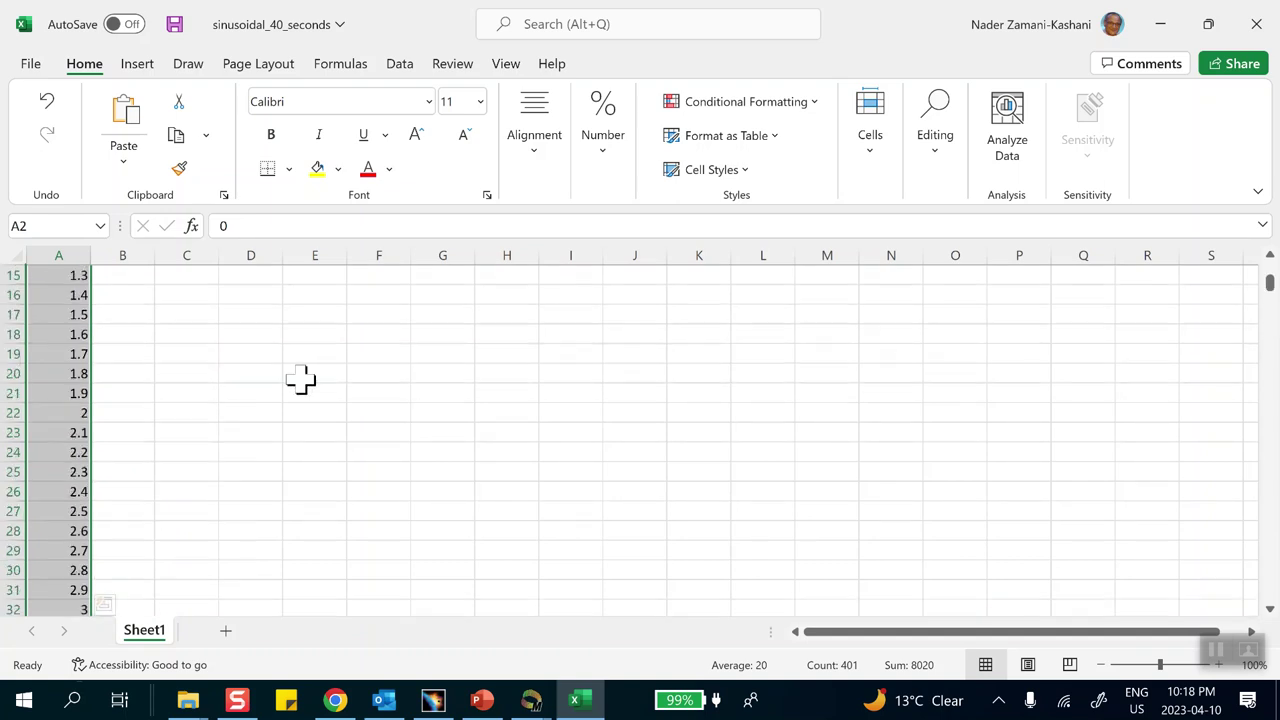
pyautogui.click(121, 296)
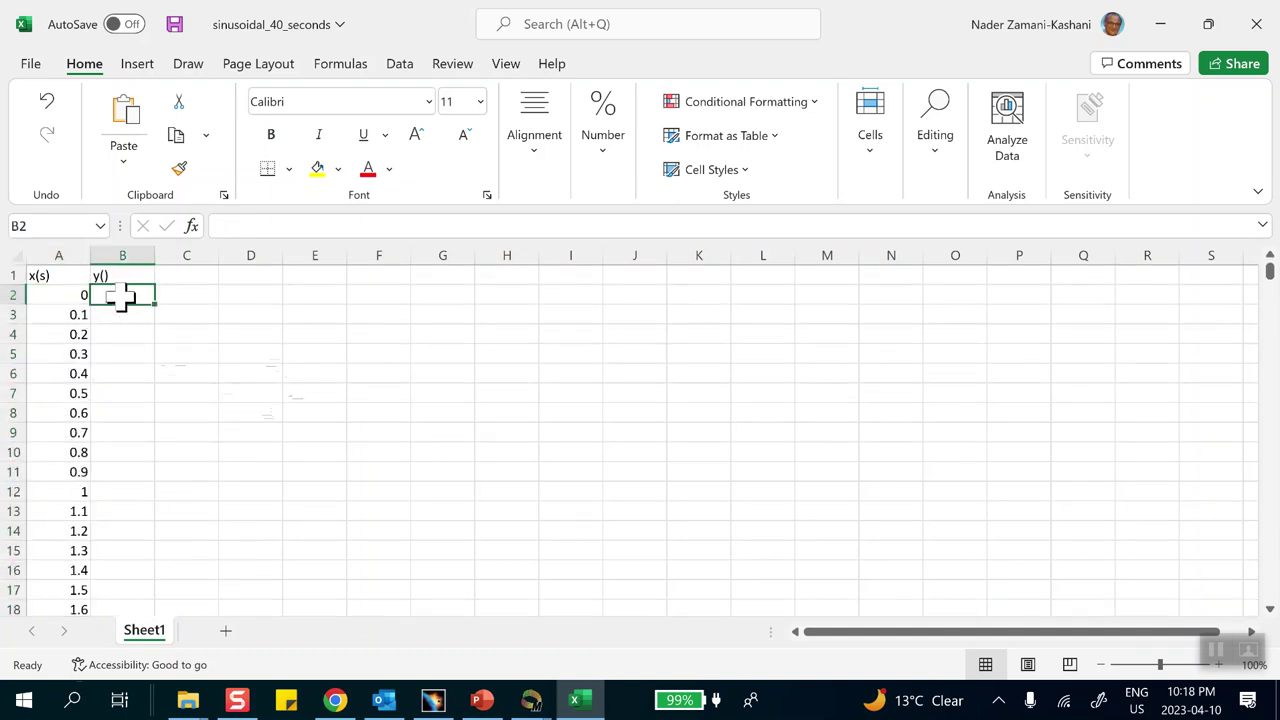
pyautogui.write('=')
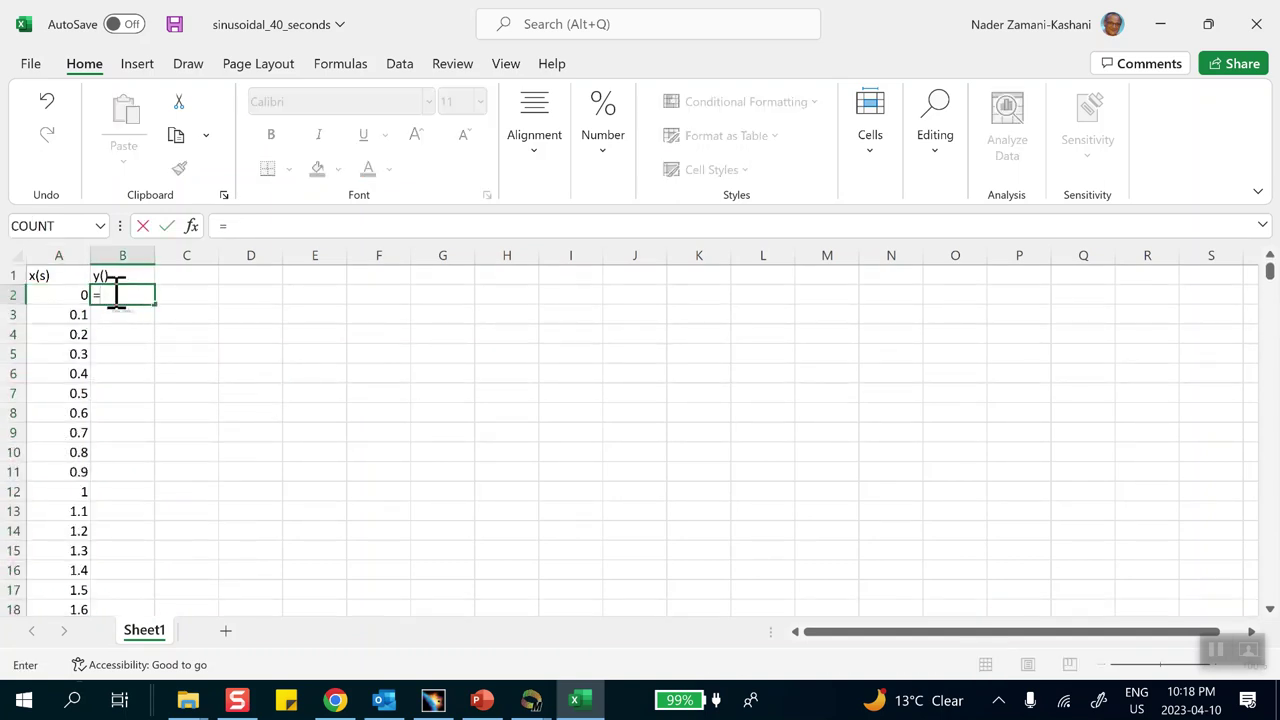
pyautogui.write('s')
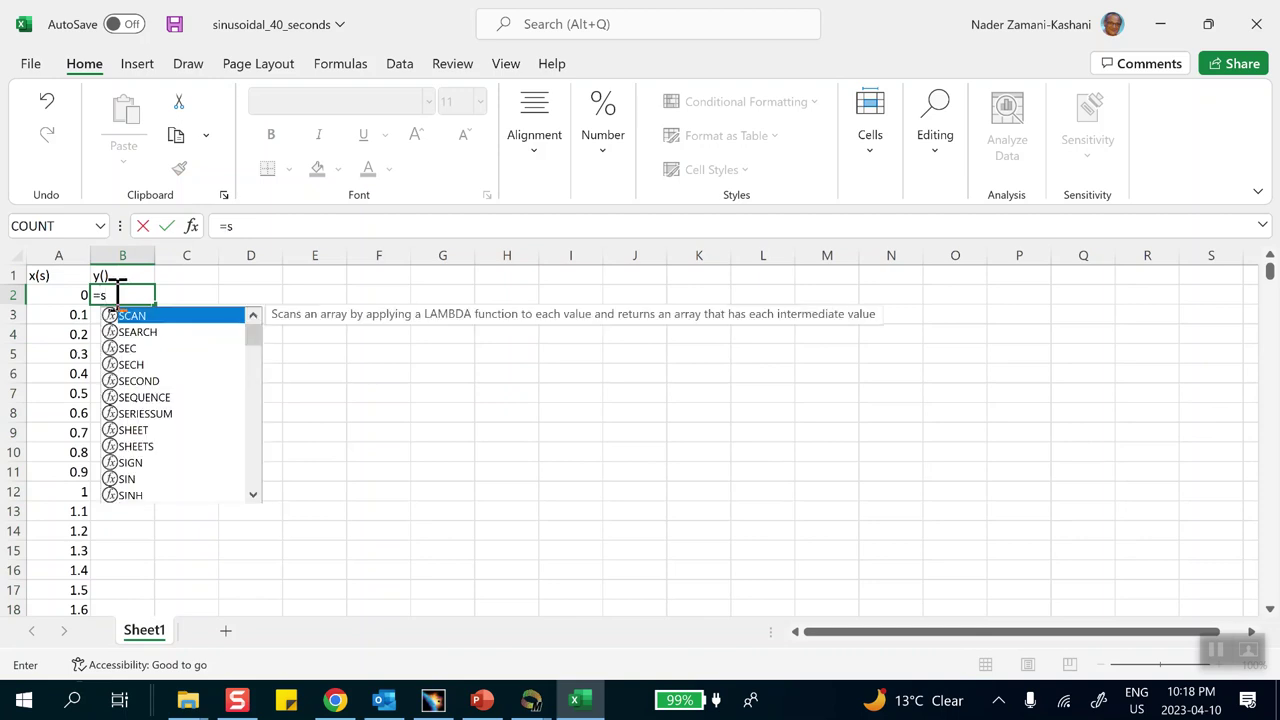
pyautogui.write('in')
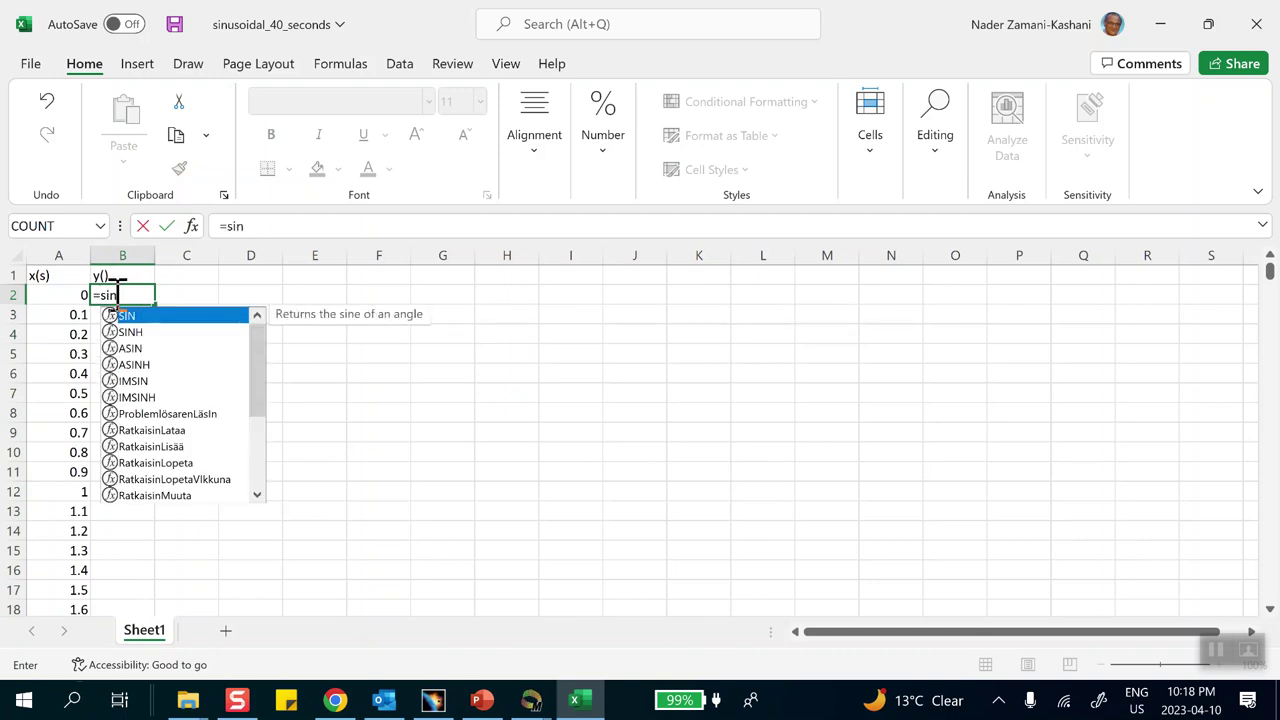
pyautogui.write('(')
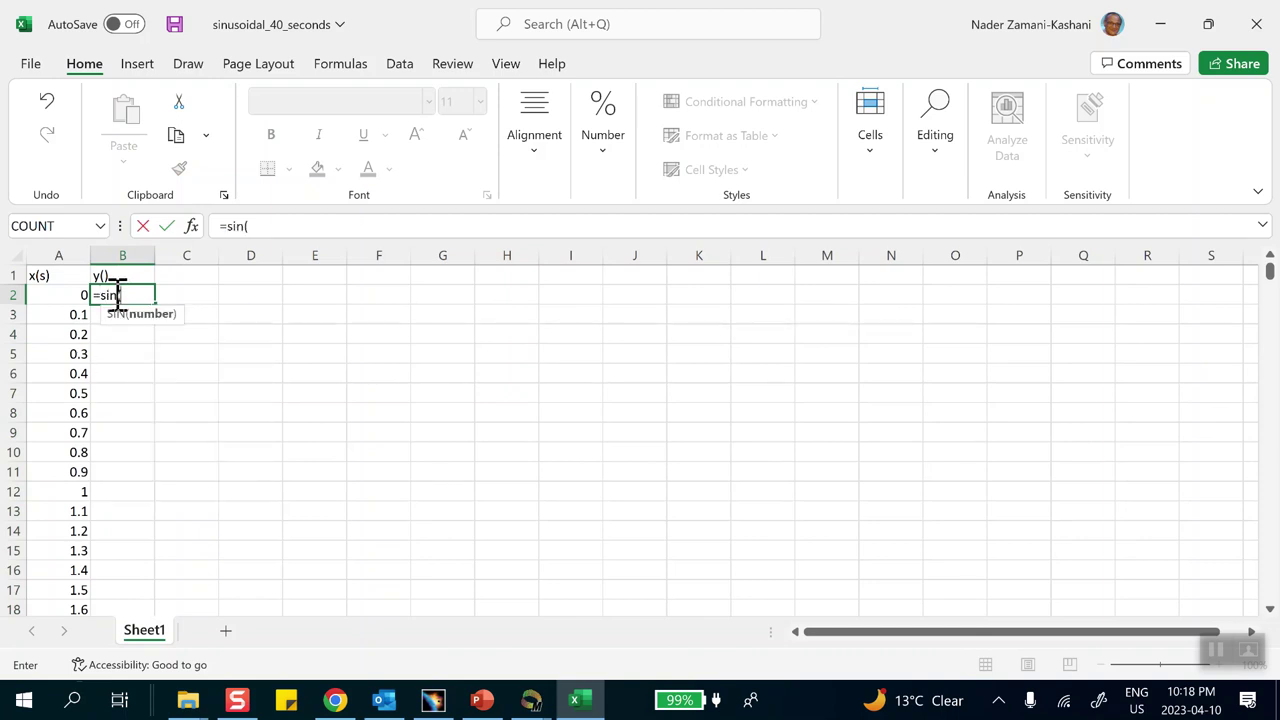
pyautogui.click(50, 295)
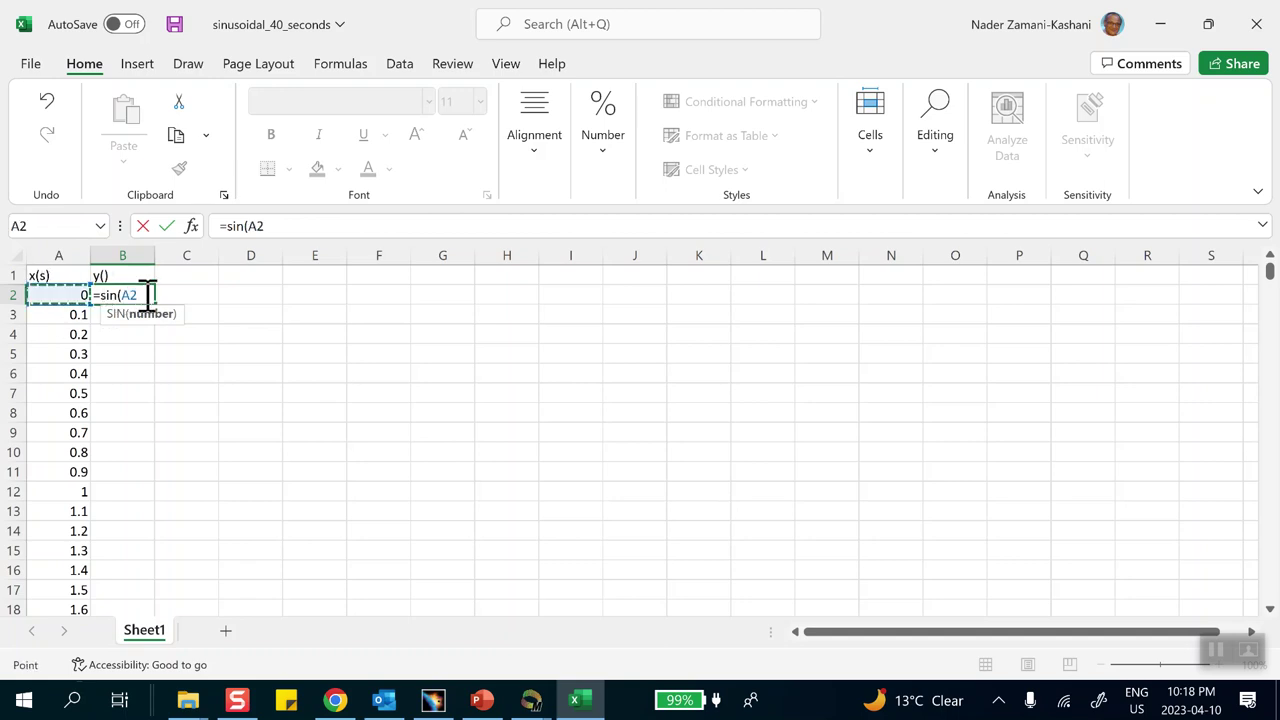
pyautogui.write(')')
pyautogui.press('Return')
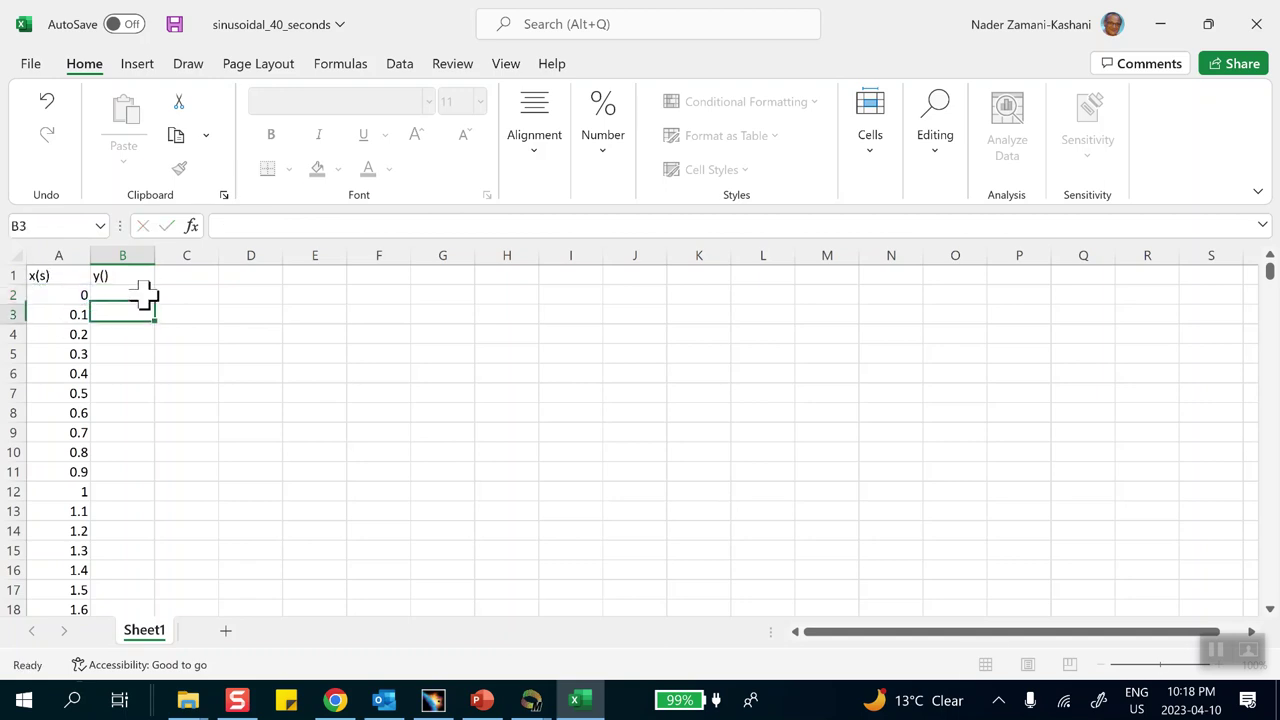
pyautogui.click(124, 293)
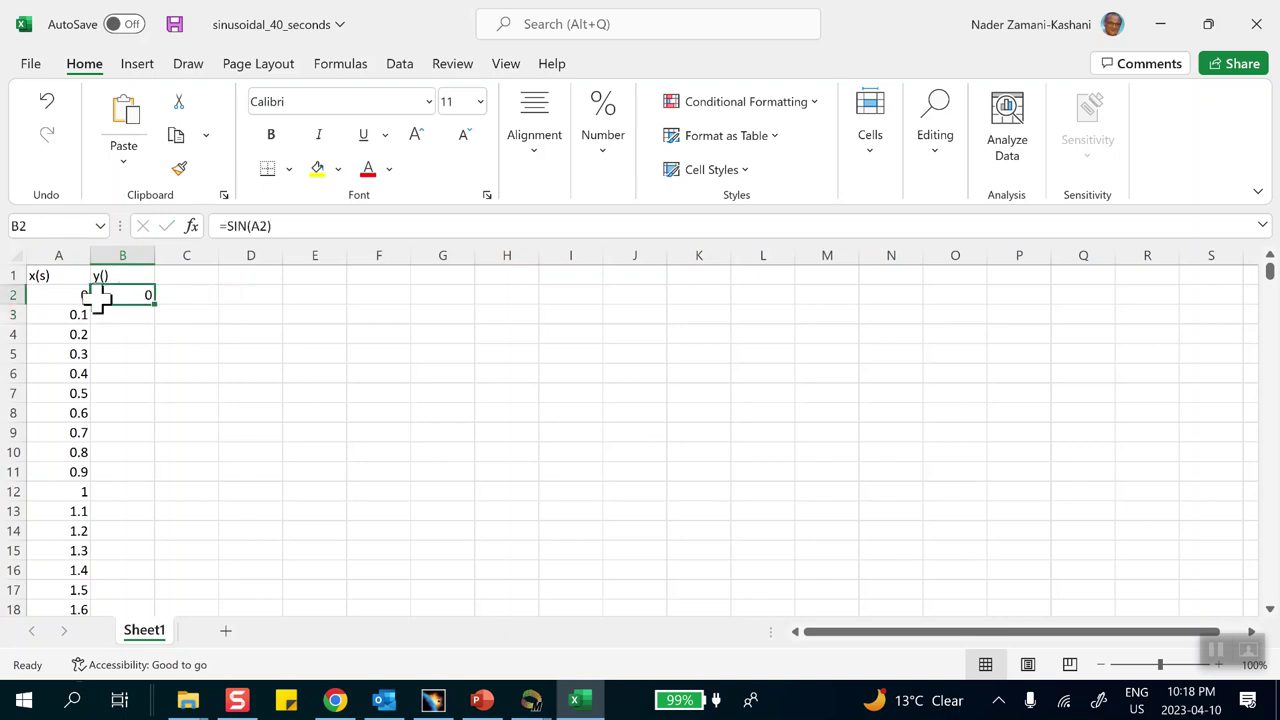
pyautogui.moveTo(153, 302); pyautogui.dragTo(138, 554)
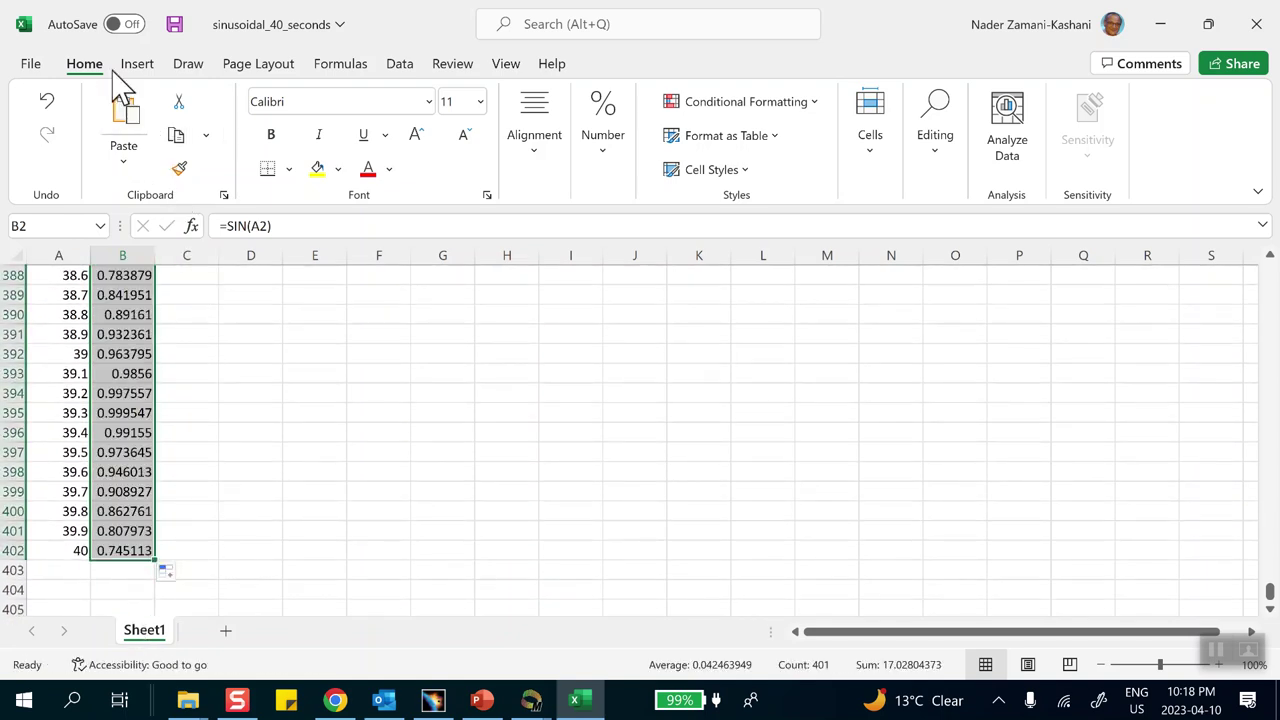
# Save the sinusoidal_40_seconds workbook and switch back to CATIA V5
pyautogui.click(174, 24)
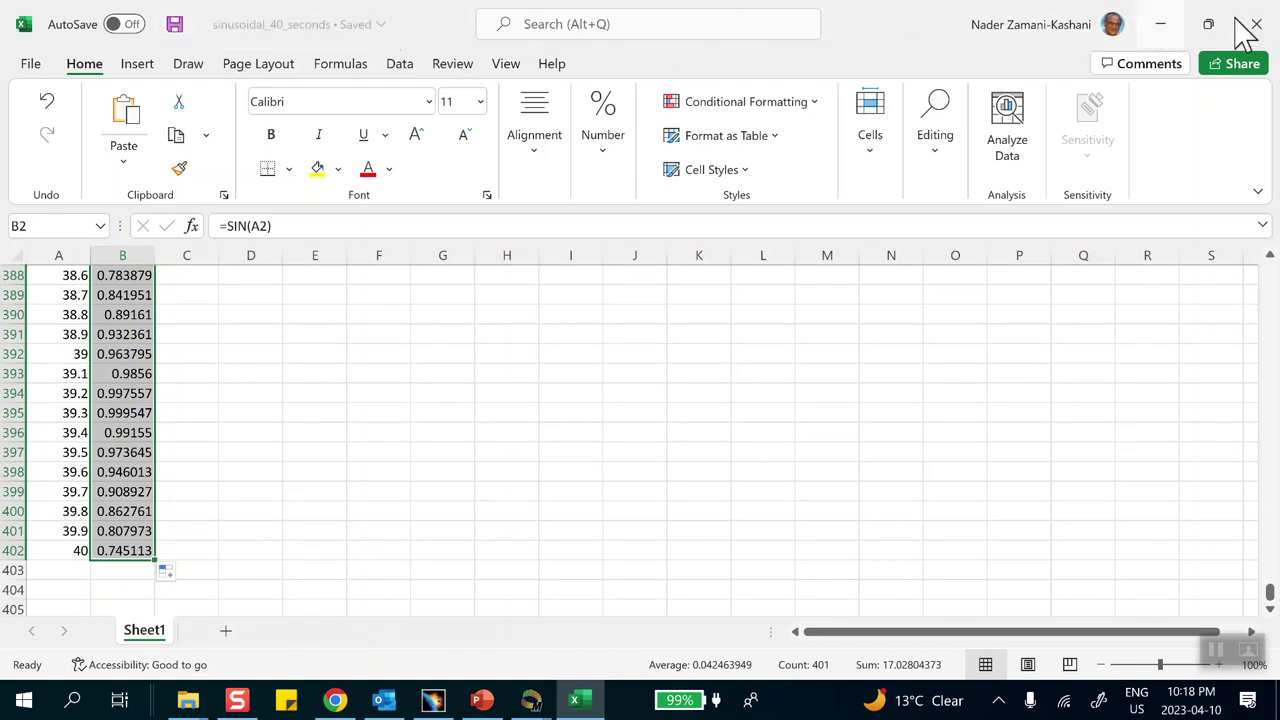
pyautogui.click(1160, 22)
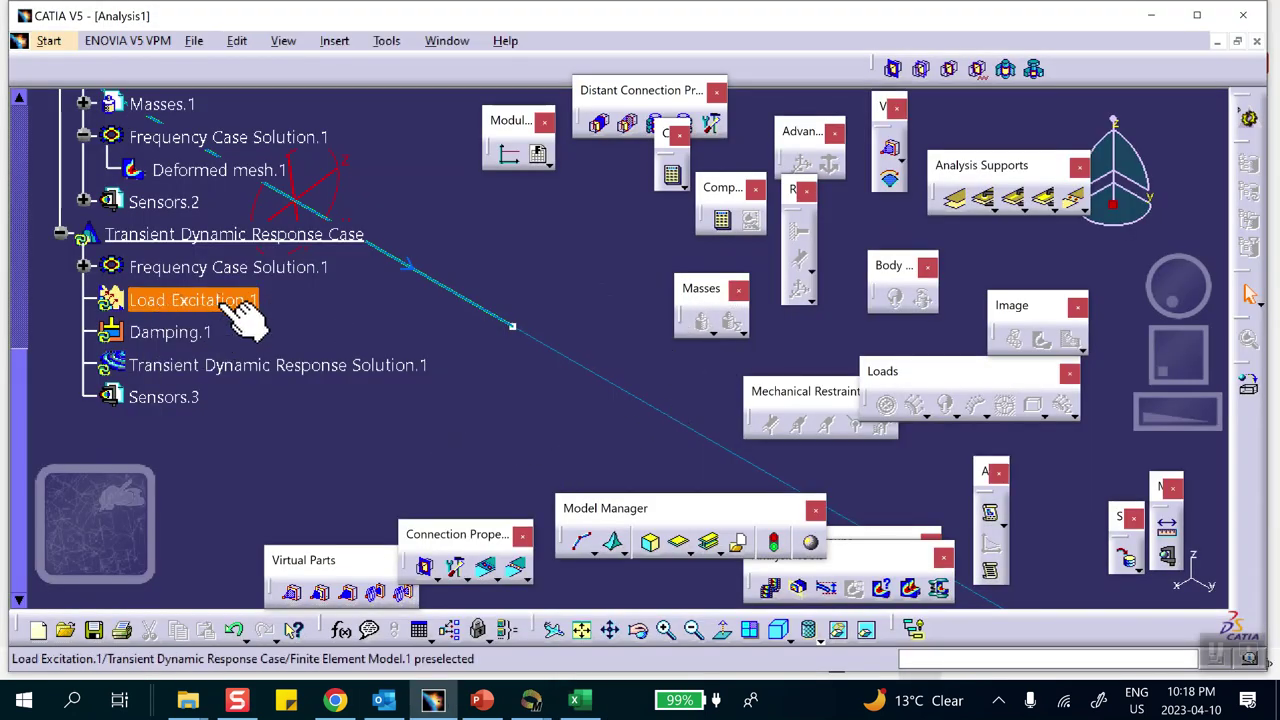
pyautogui.click(185, 300)
pyautogui.doubleClick(185, 300)
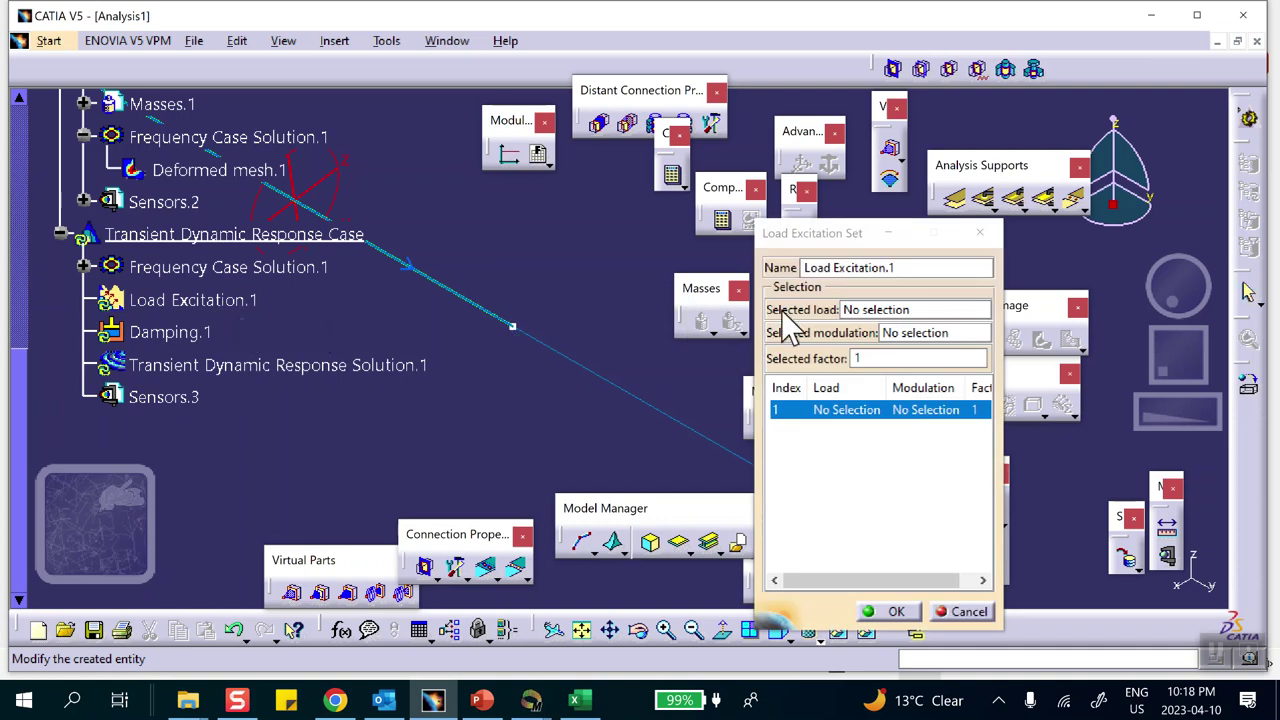
pyautogui.click(874, 310)
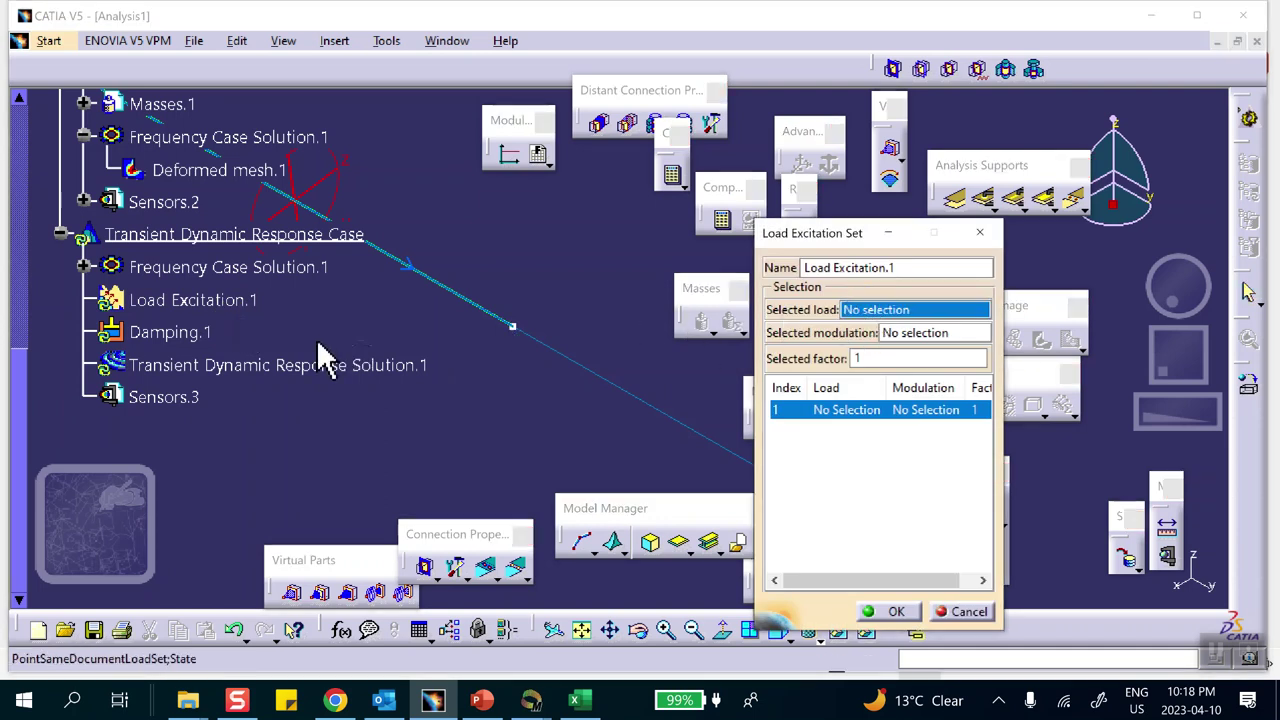
pyautogui.scroll(2, 242, 342)
pyautogui.scroll(3, 242, 342)
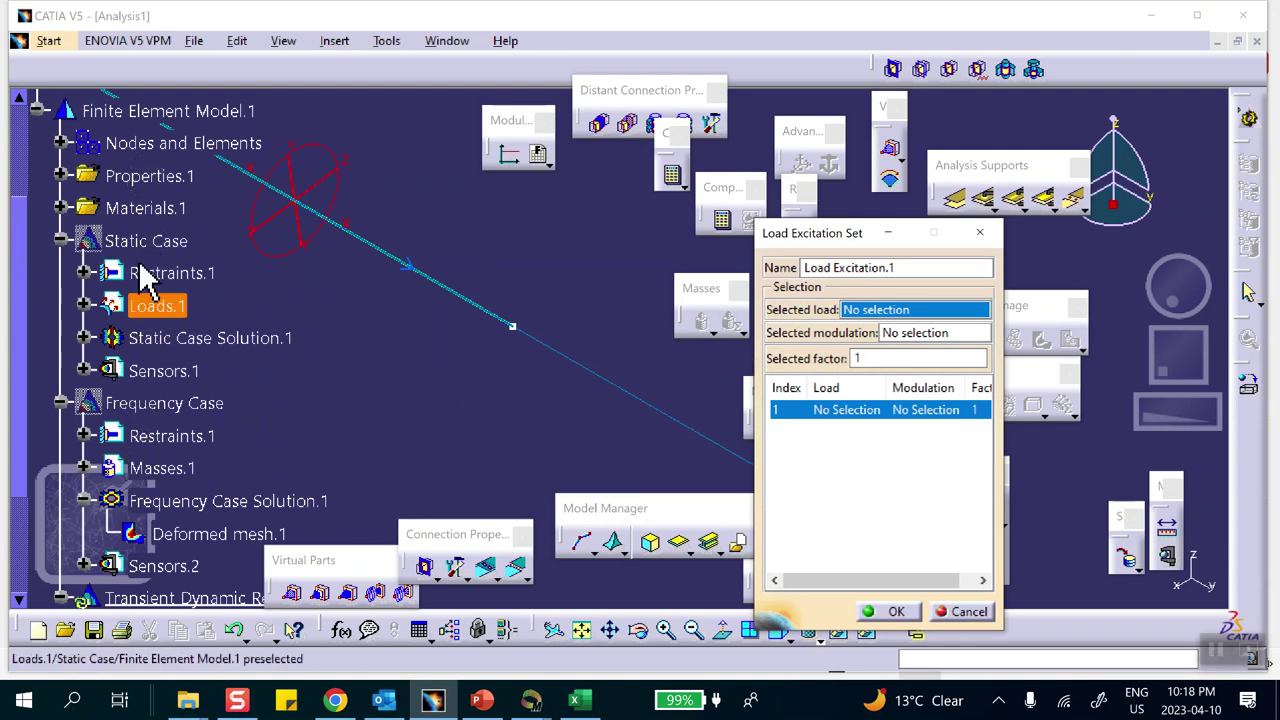
pyautogui.click(162, 308)
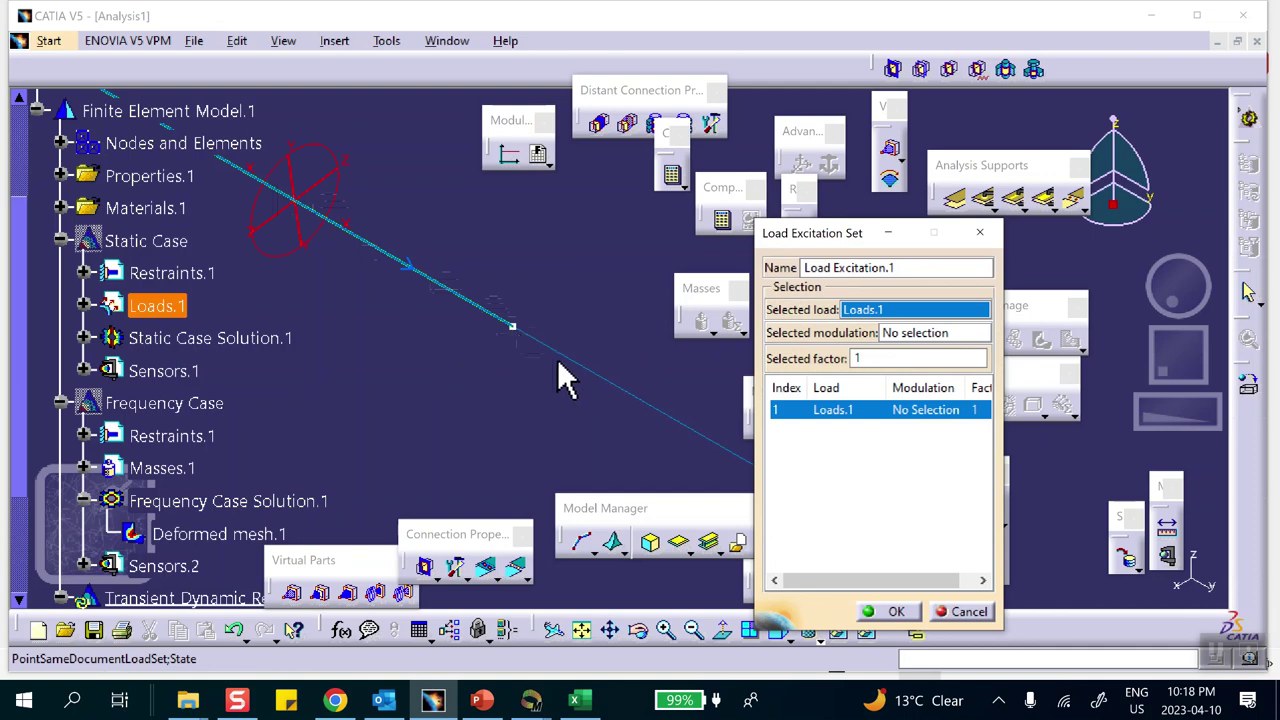
pyautogui.click(880, 333)
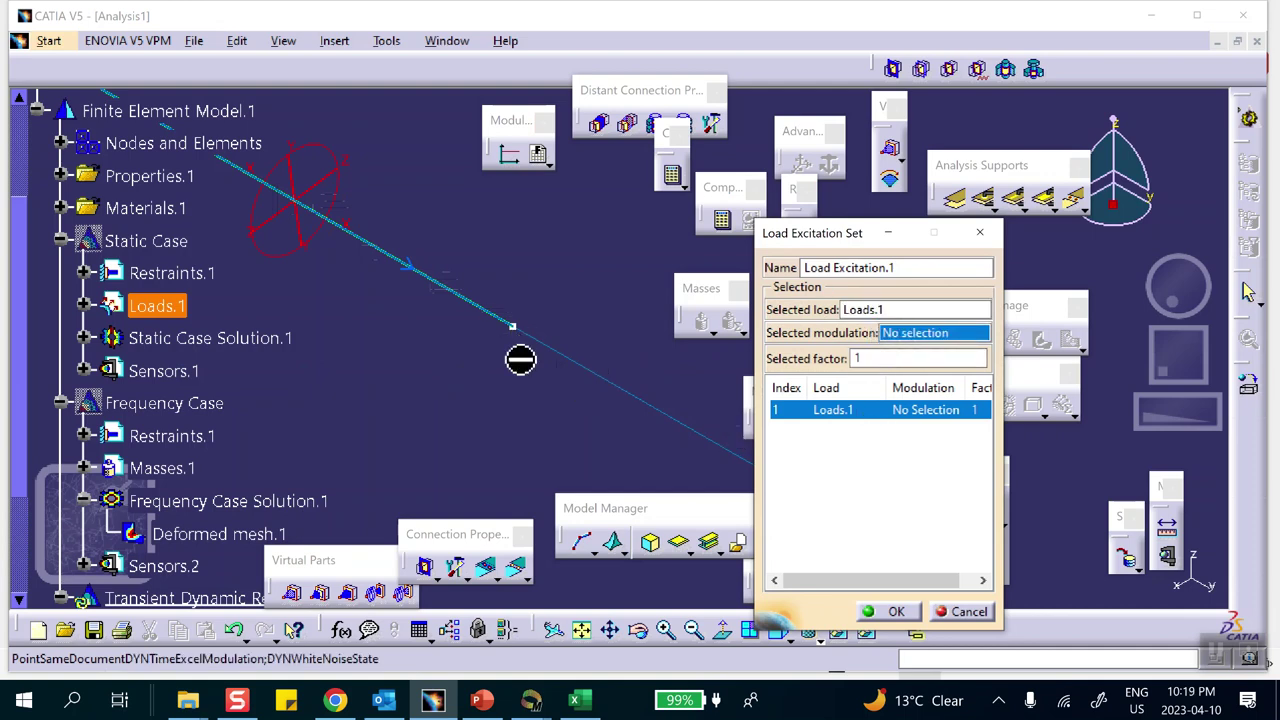
pyautogui.scroll(2, 229, 357)
pyautogui.scroll(-3, 214, 345)
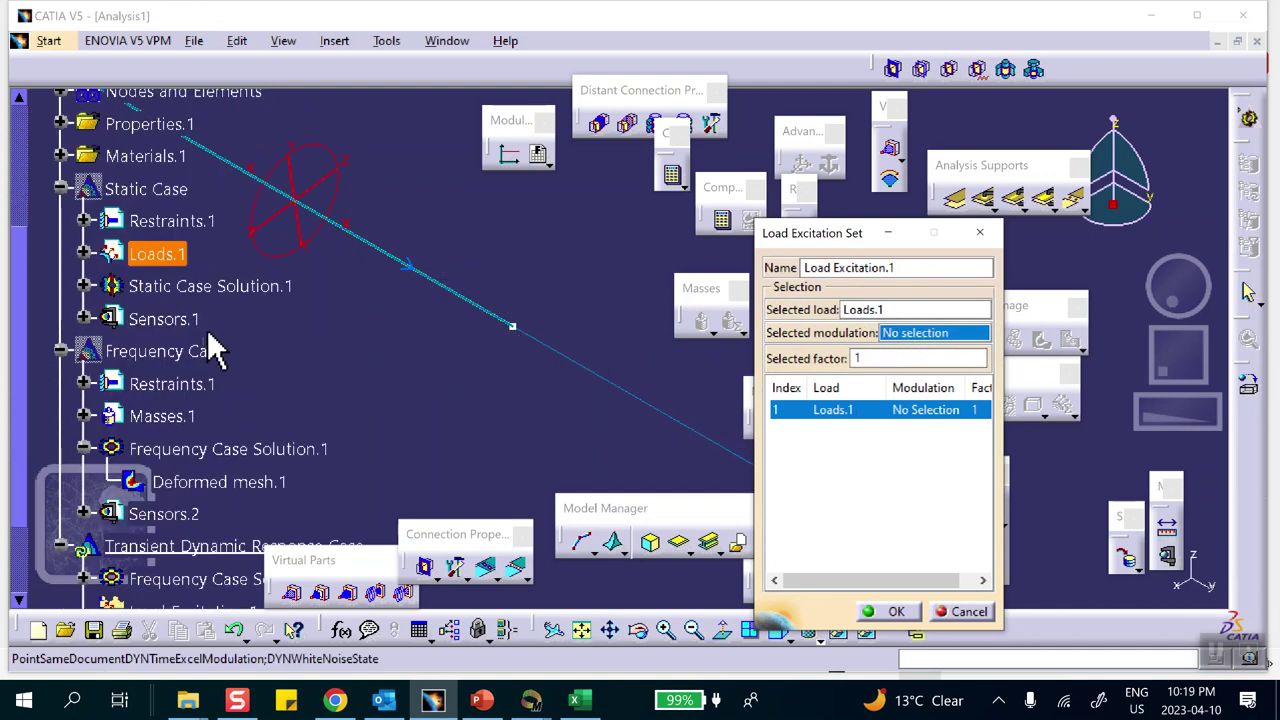
pyautogui.scroll(-3, 100, 290)
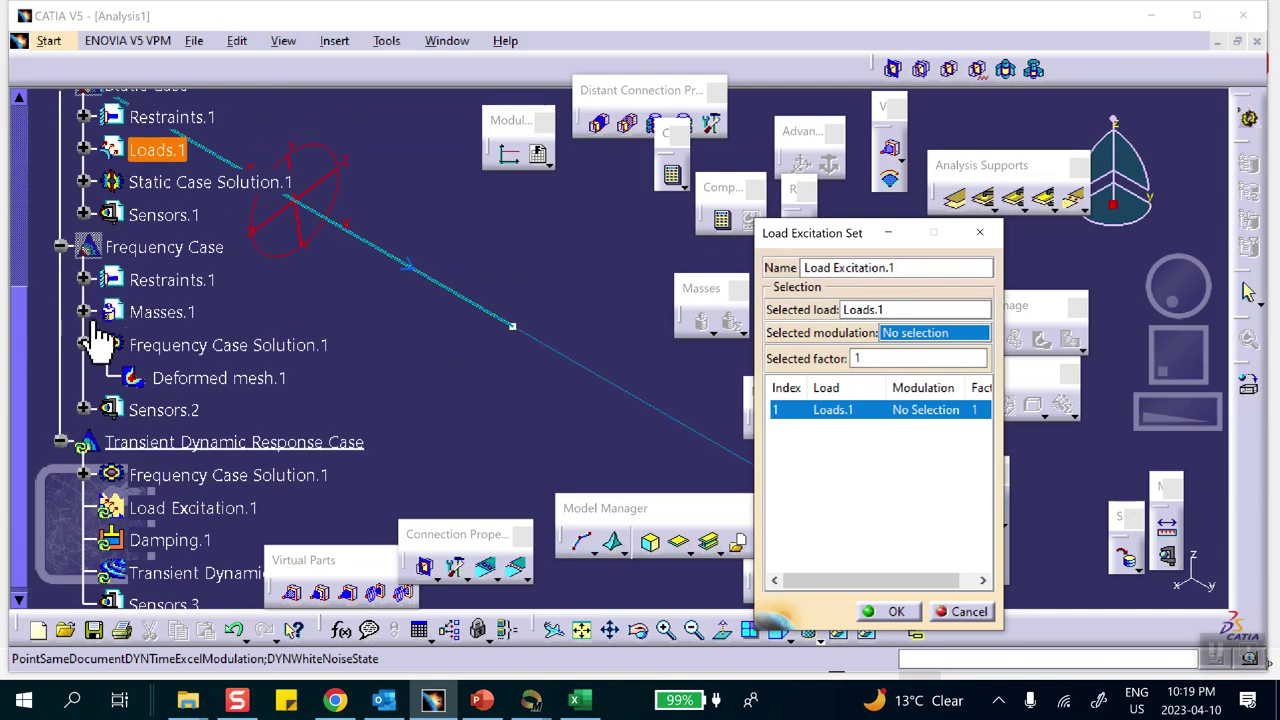
pyautogui.scroll(-2, 98, 336)
pyautogui.scroll(8, 100, 335)
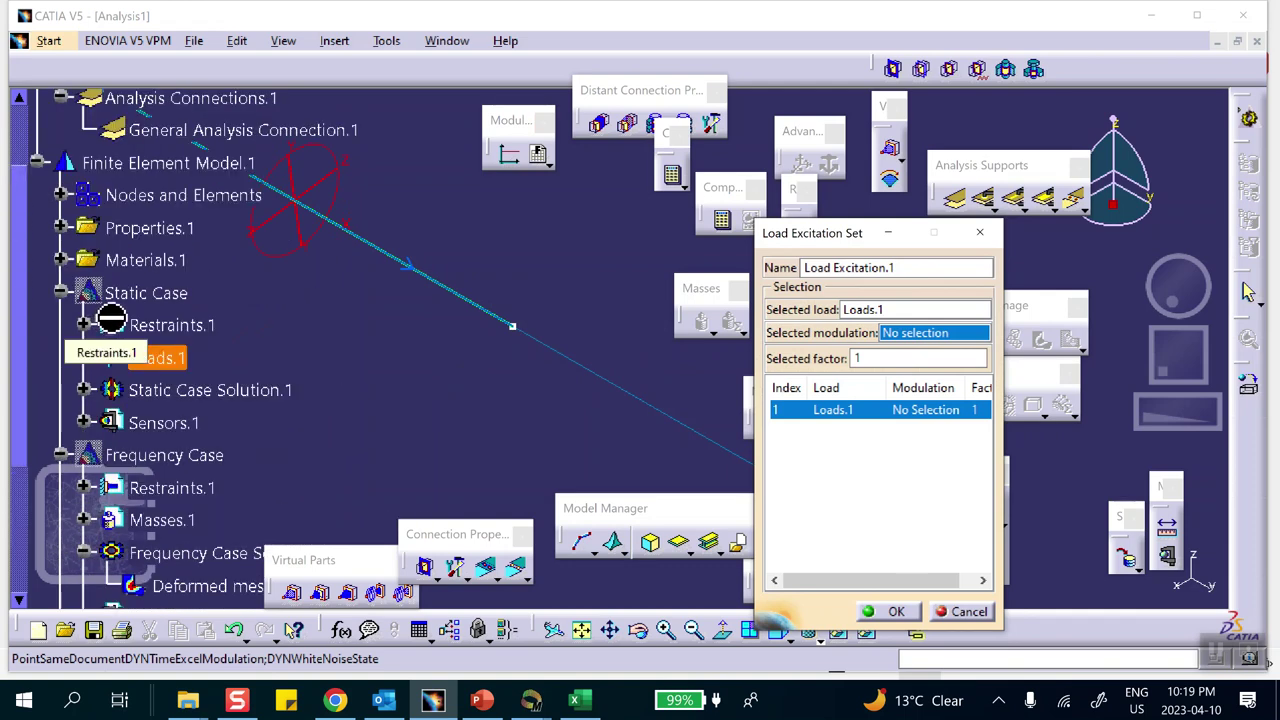
pyautogui.scroll(3, 137, 320)
pyautogui.scroll(2, 137, 319)
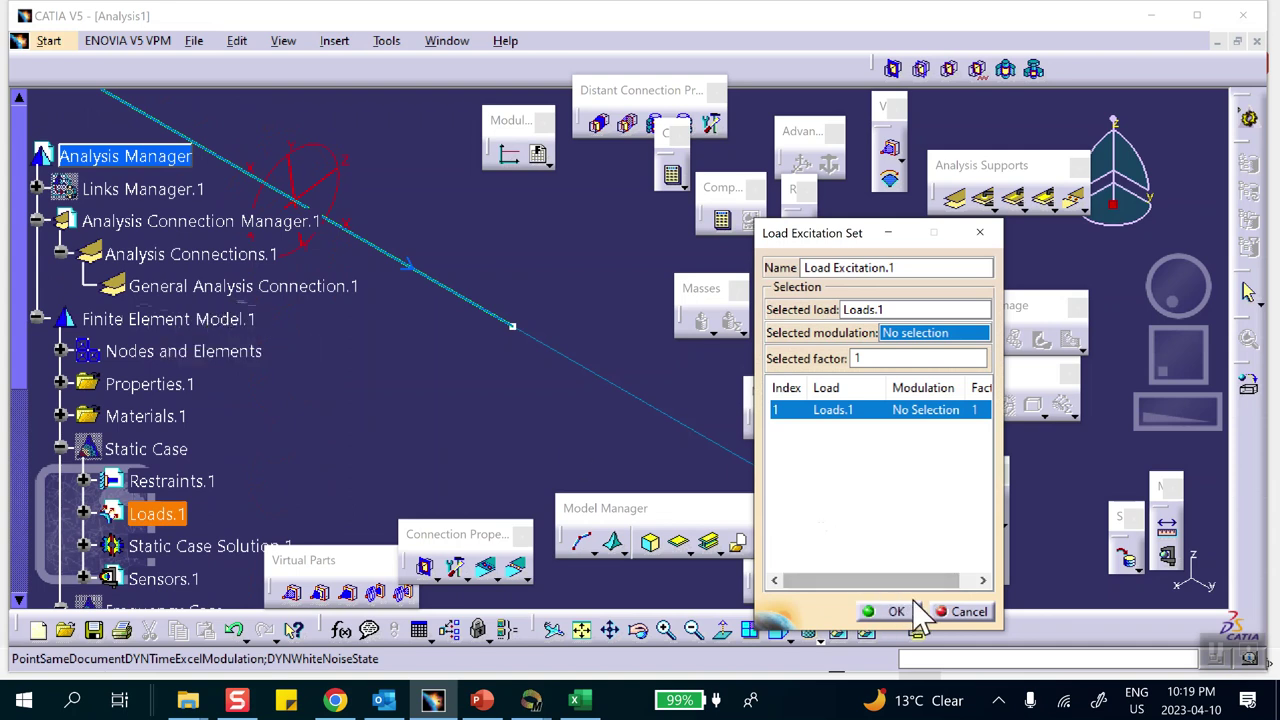
pyautogui.click(970, 611)
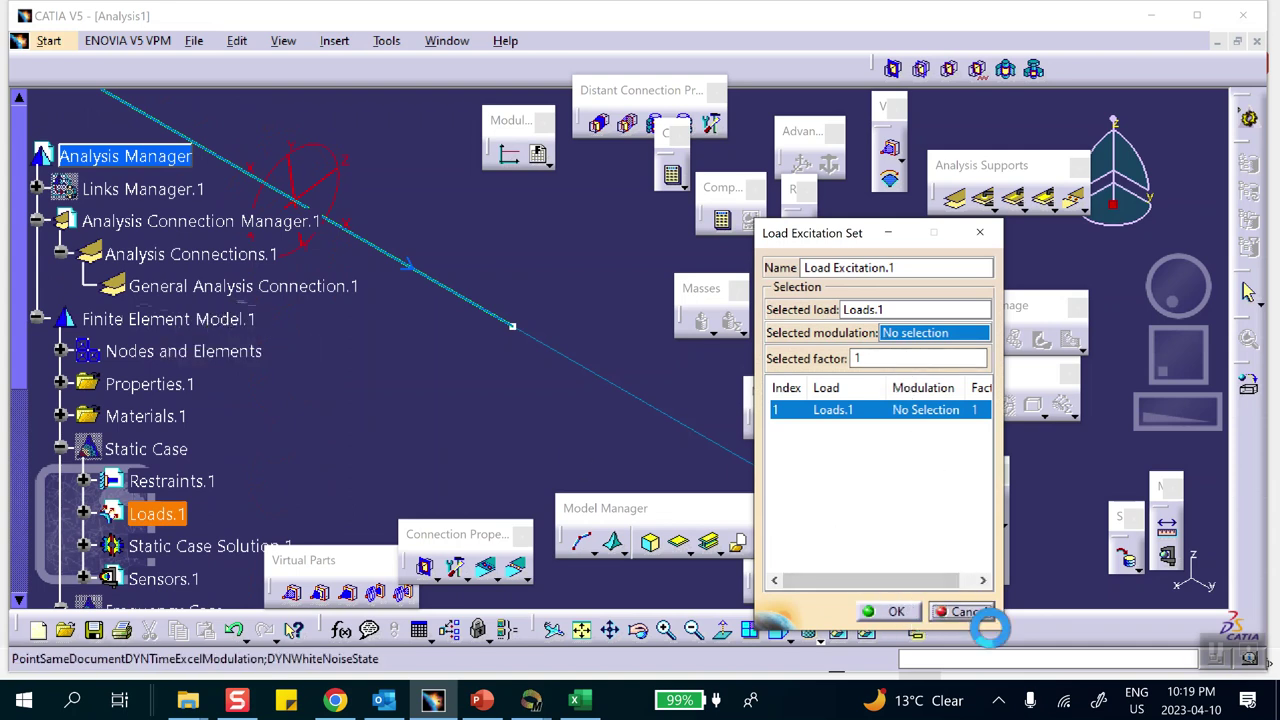
# Create a time modulation from the sinusoidal_40_seconds Excel file and expand the modulation set in the tree
pyautogui.click(546, 163)
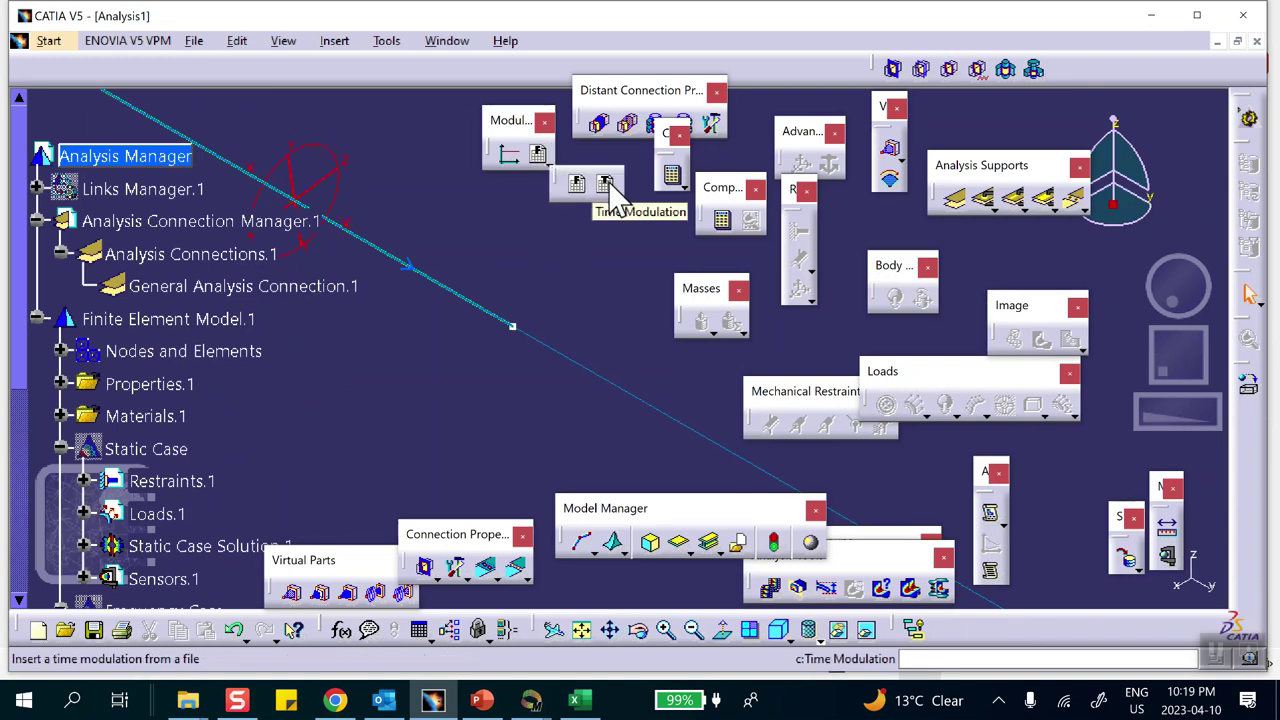
pyautogui.click(608, 186)
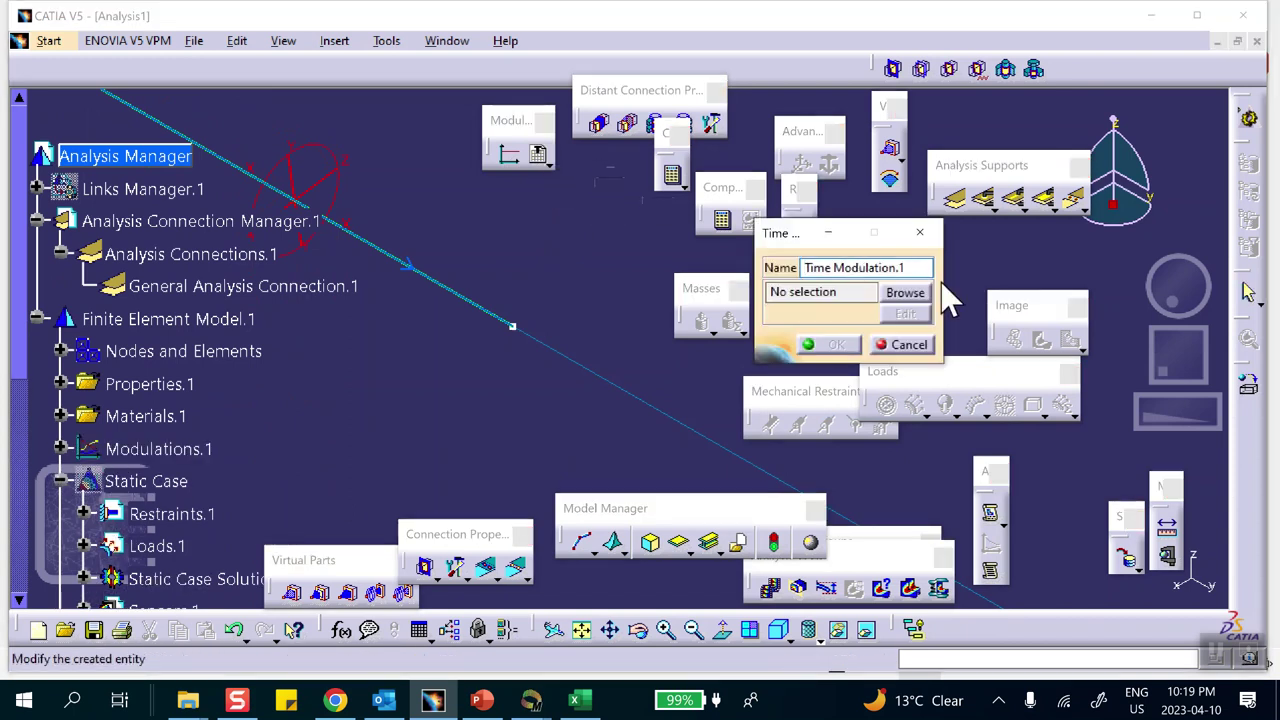
pyautogui.click(905, 300)
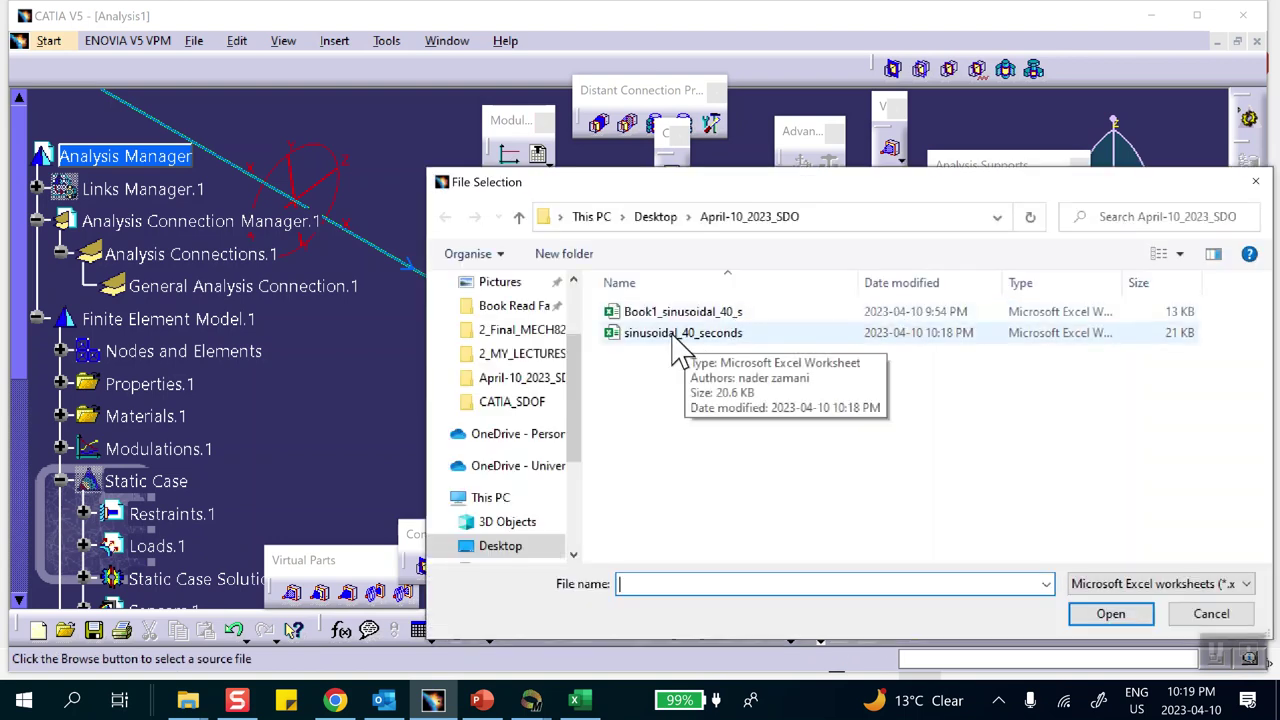
pyautogui.click(668, 334)
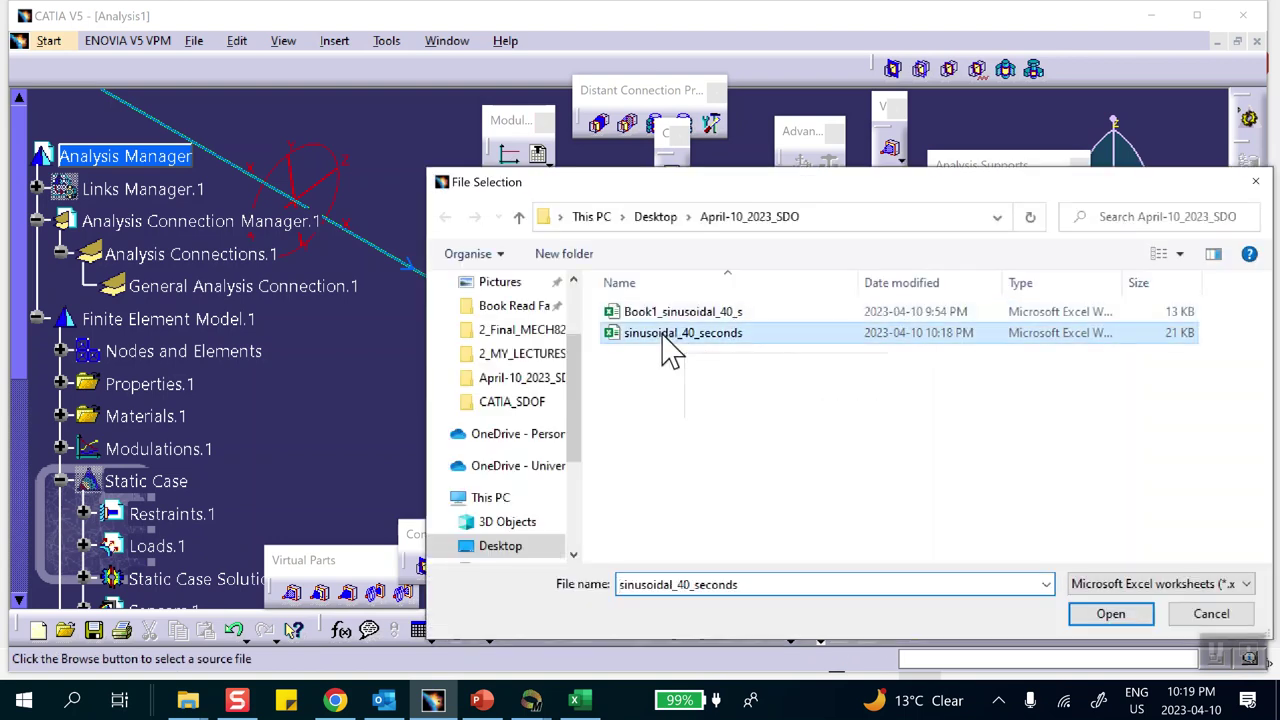
pyautogui.click(1104, 613)
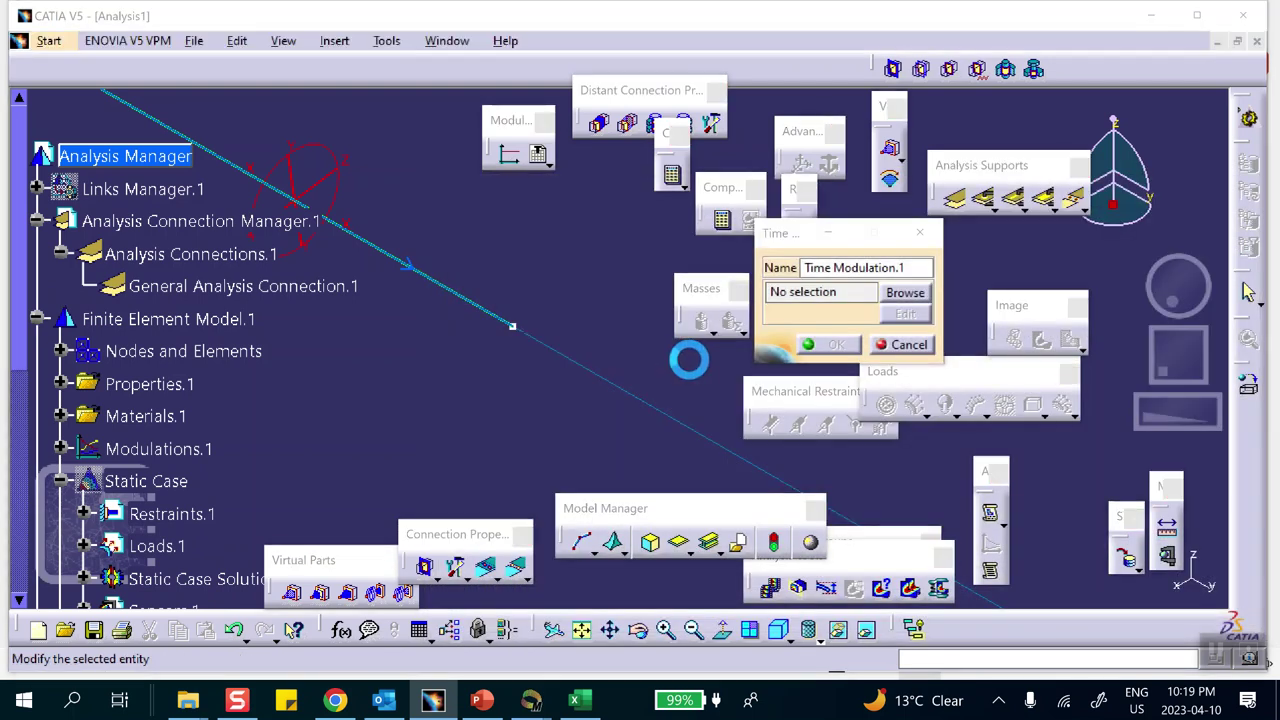
pyautogui.click(833, 344)
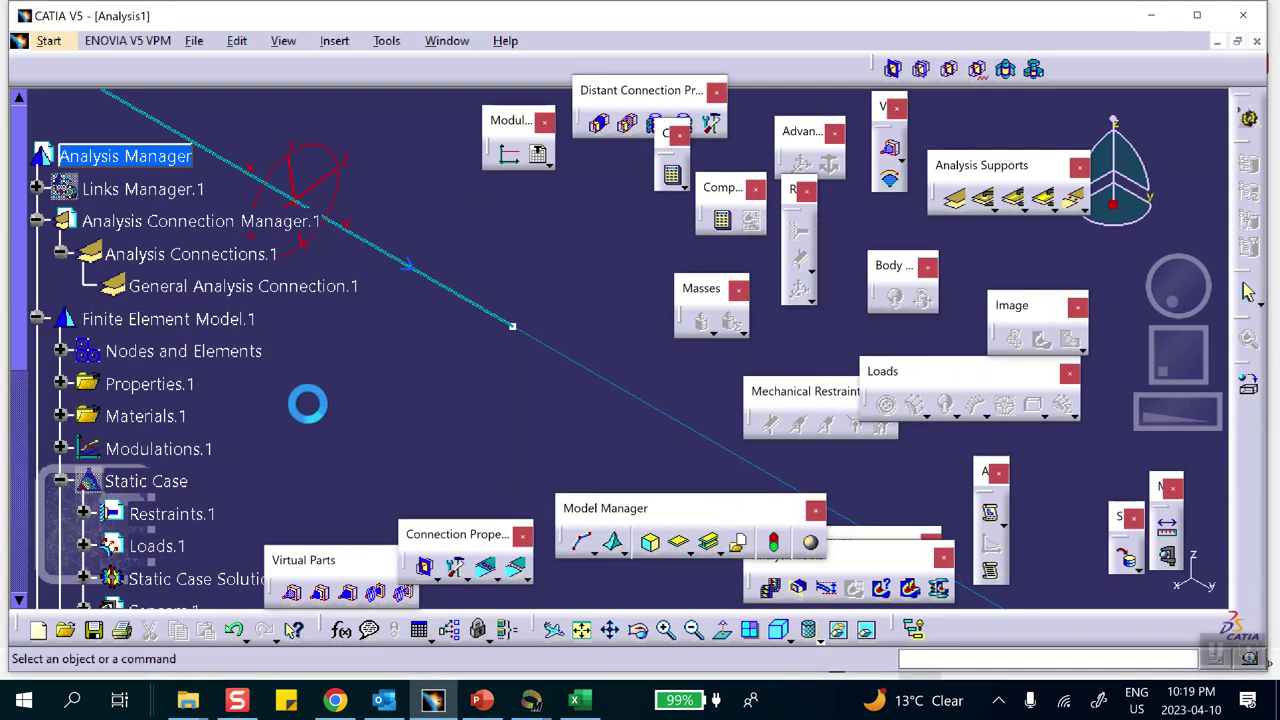
pyautogui.scroll(-3, 175, 380)
pyautogui.click(61, 345)
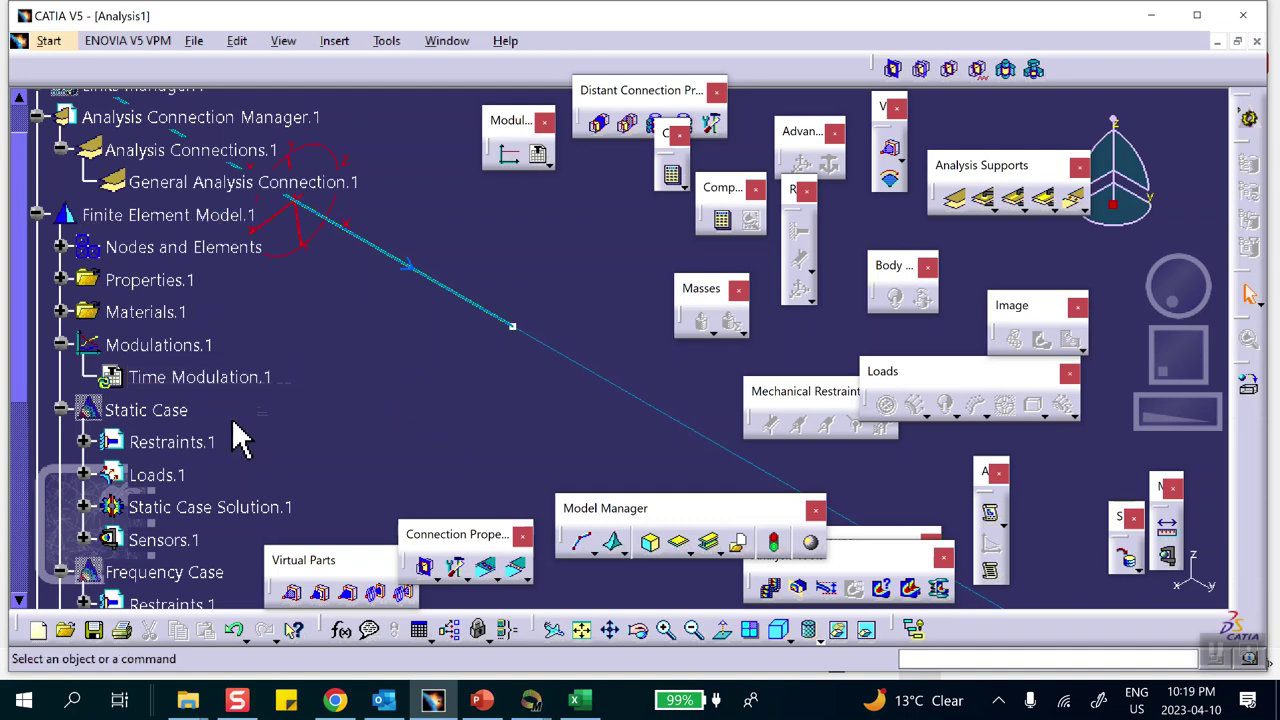
# Define Load Excitation.1 of the transient case with the static case's Loads.1 as load and Time Modulation.1 as modulation
pyautogui.scroll(-5, 437, 371)
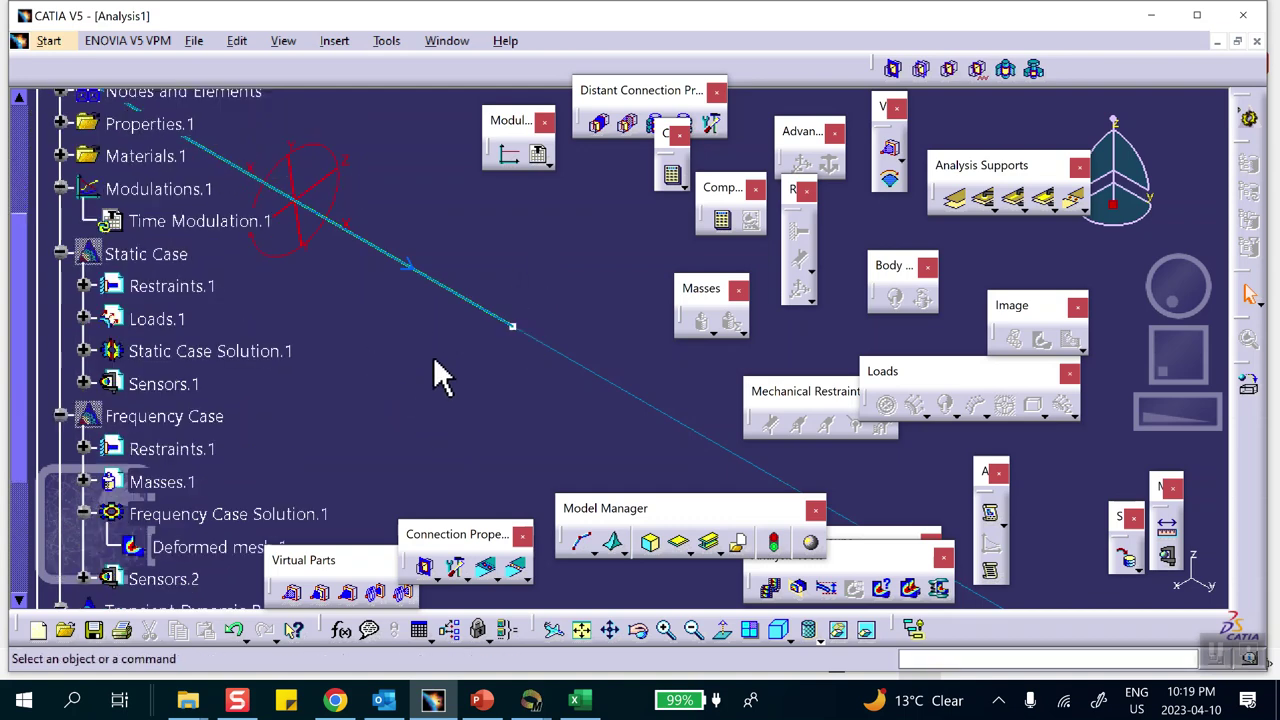
pyautogui.scroll(-1, 398, 362)
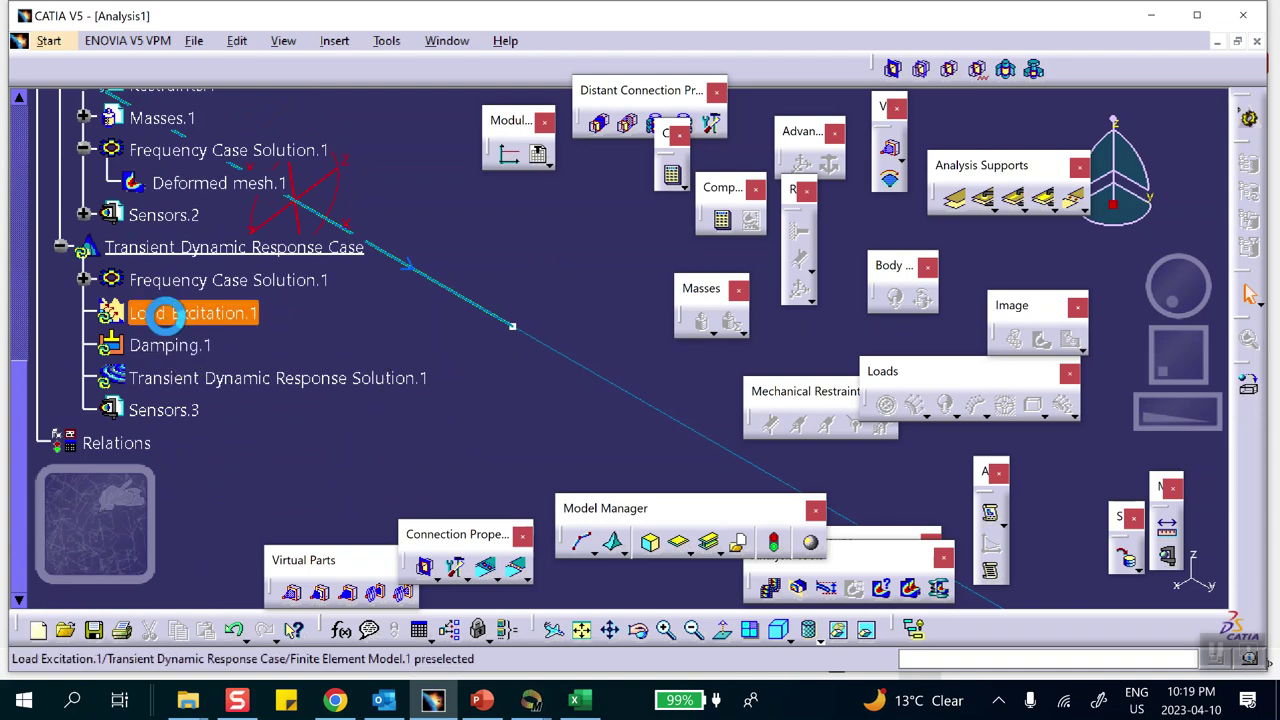
pyautogui.doubleClick(172, 313)
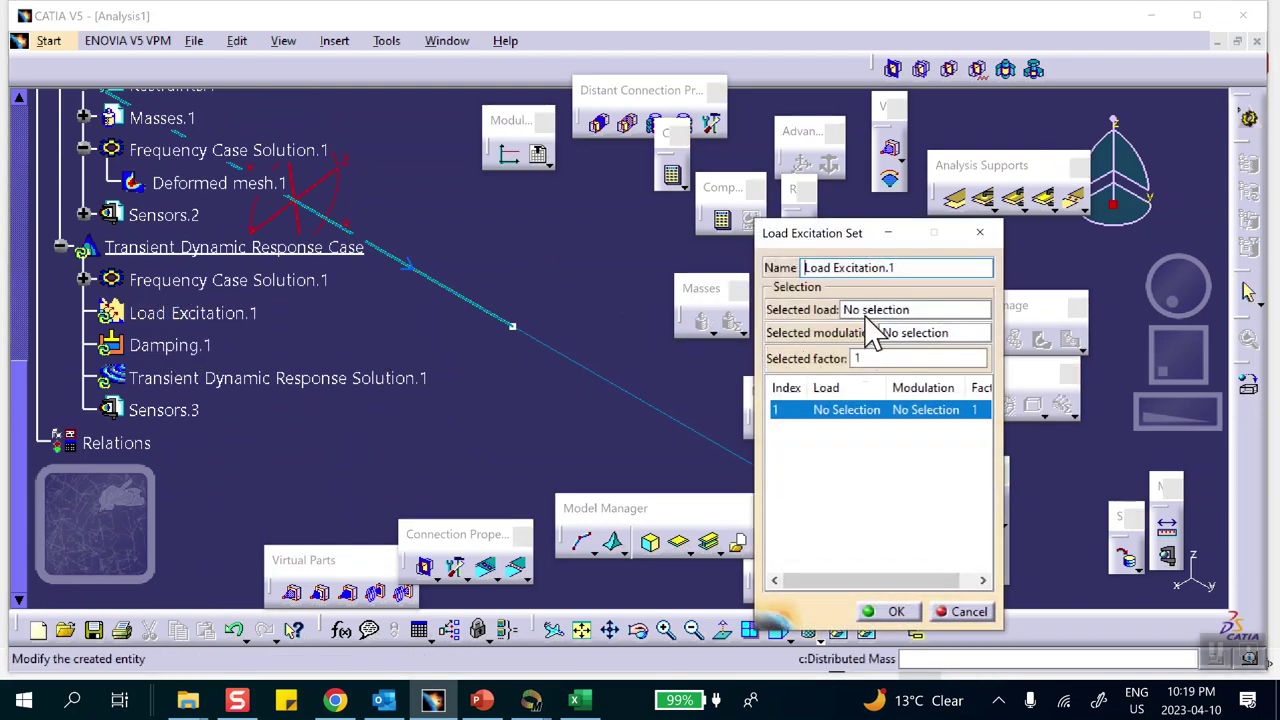
pyautogui.click(875, 310)
pyautogui.scroll(4, 380, 382)
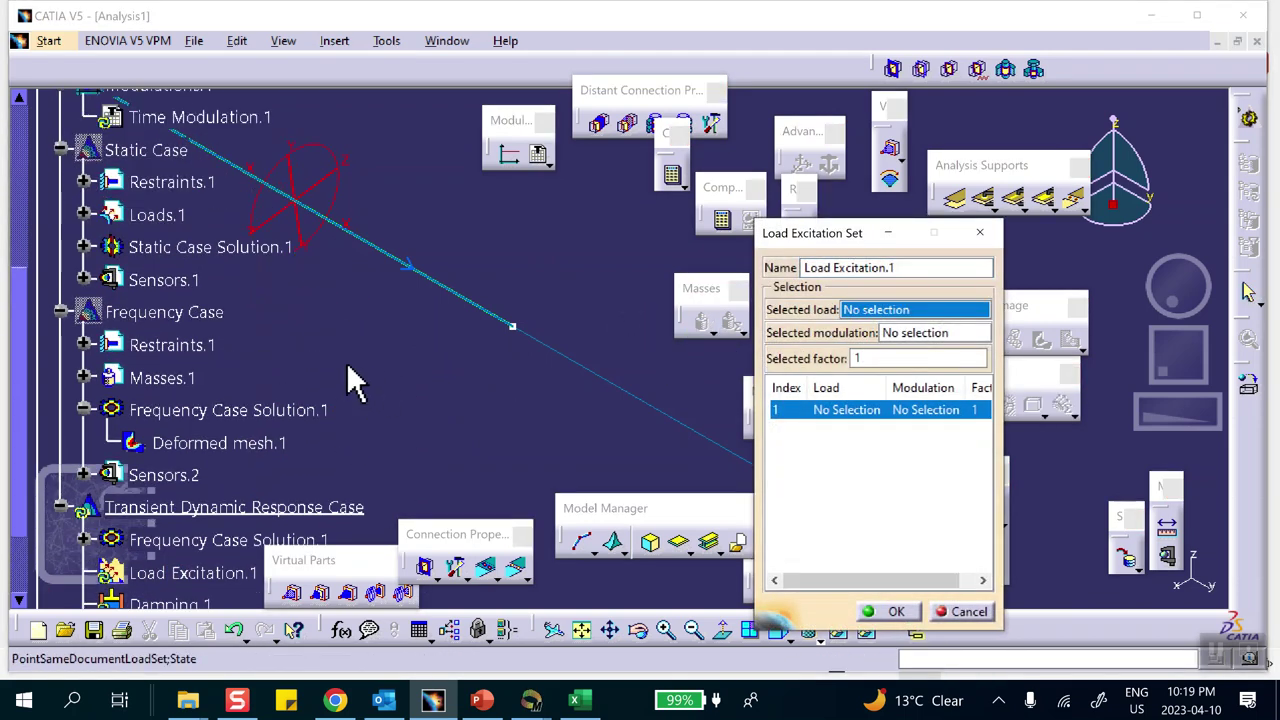
pyautogui.click(155, 215)
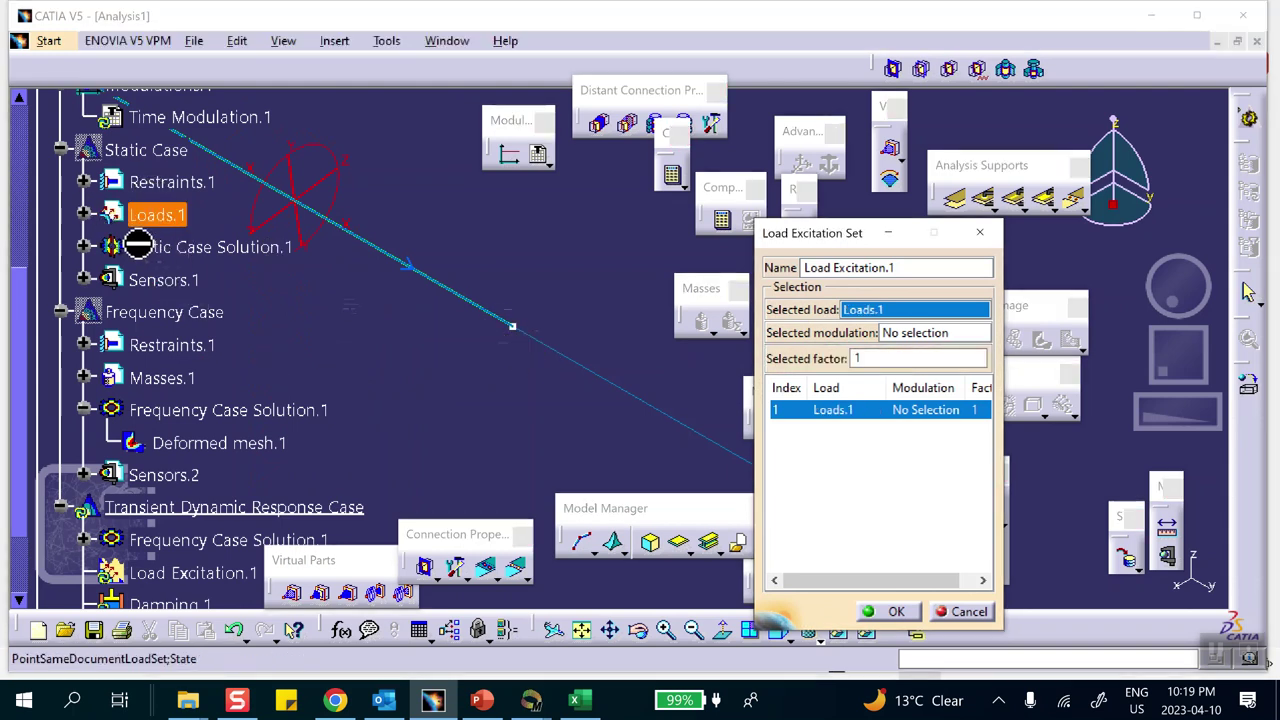
pyautogui.click(84, 214)
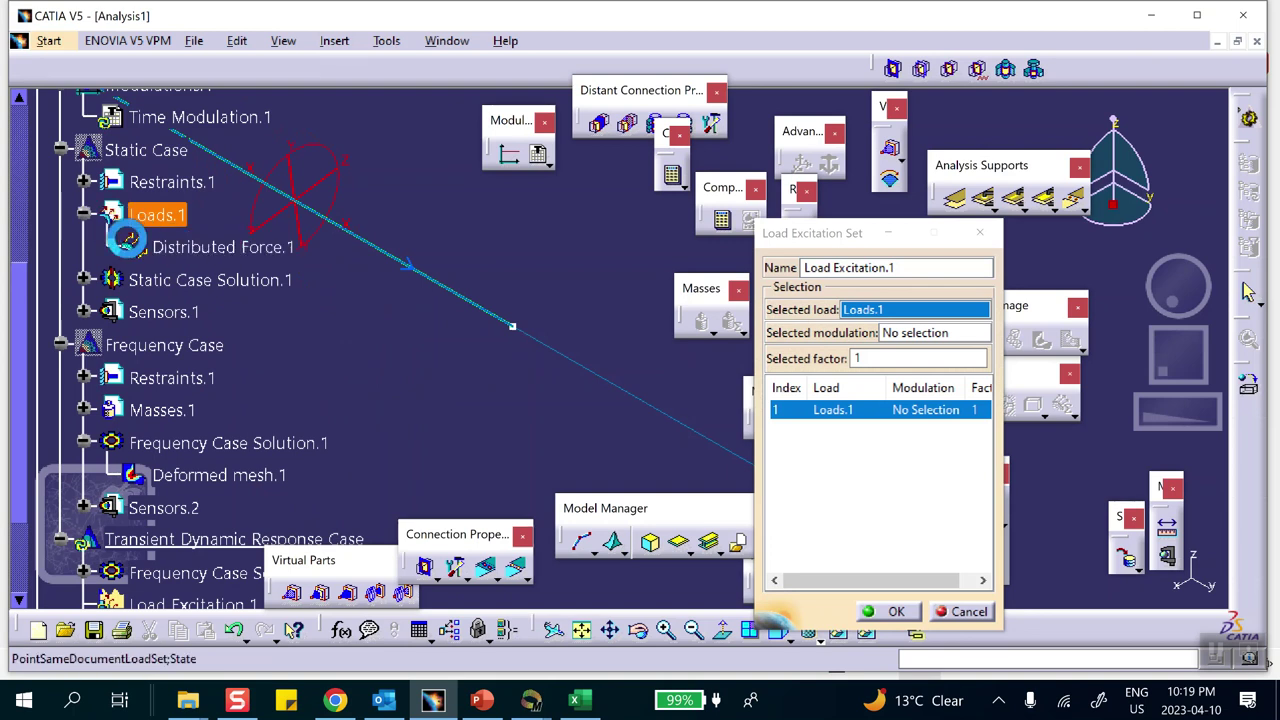
pyautogui.click(897, 336)
pyautogui.scroll(3, 329, 420)
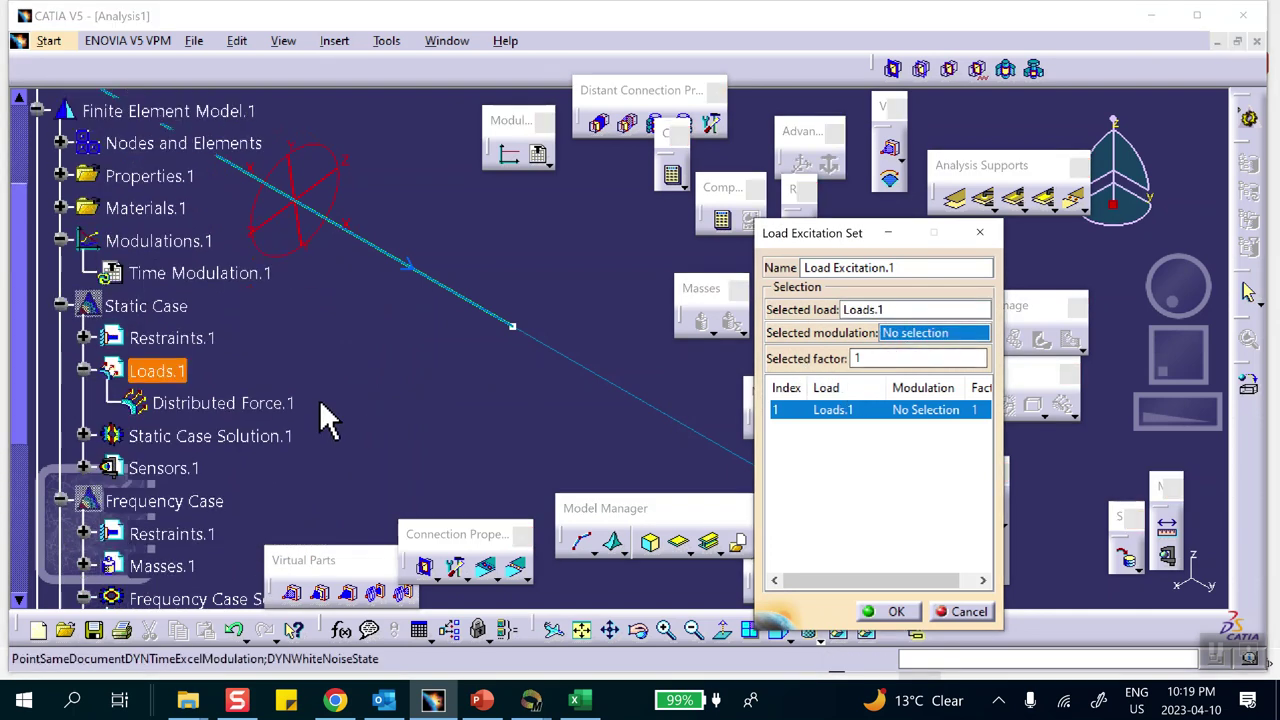
pyautogui.click(172, 280)
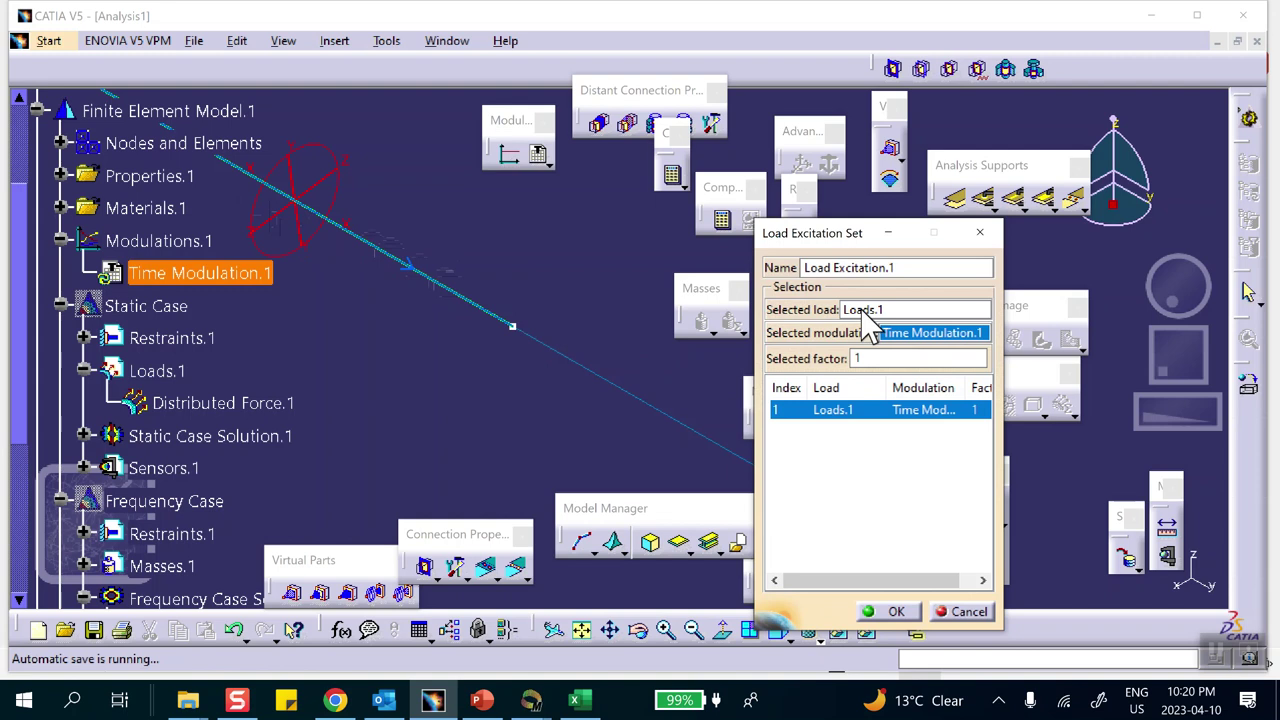
pyautogui.click(890, 609)
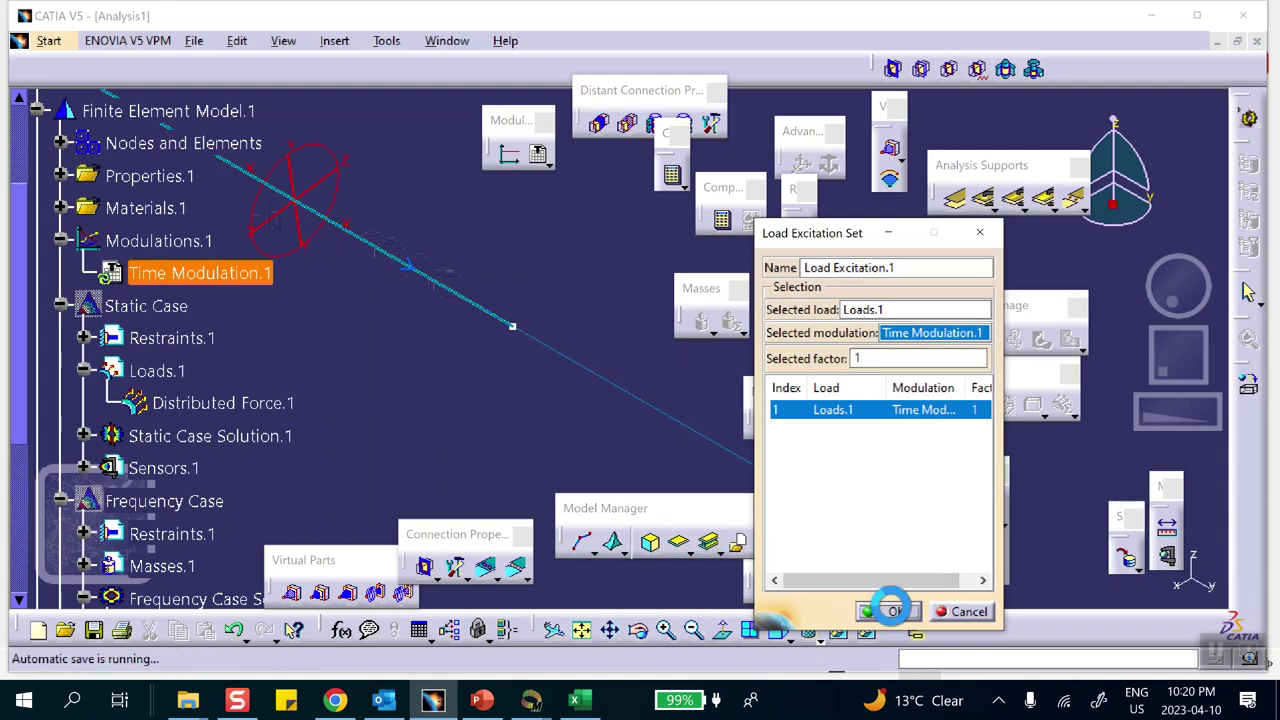
# Set the transient dynamic response solution's maximum sampling to 40 s and its number of steps to 200
pyautogui.scroll(-5, 402, 360)
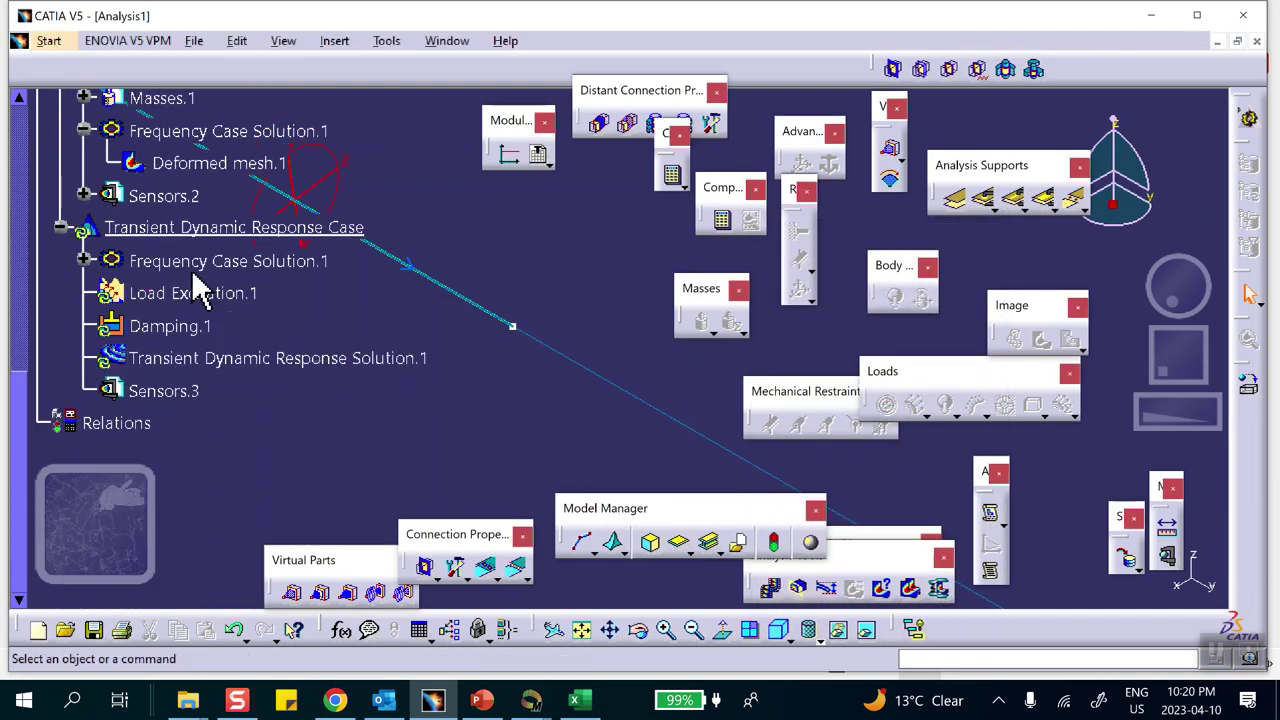
pyautogui.click(140, 262)
pyautogui.click(172, 230)
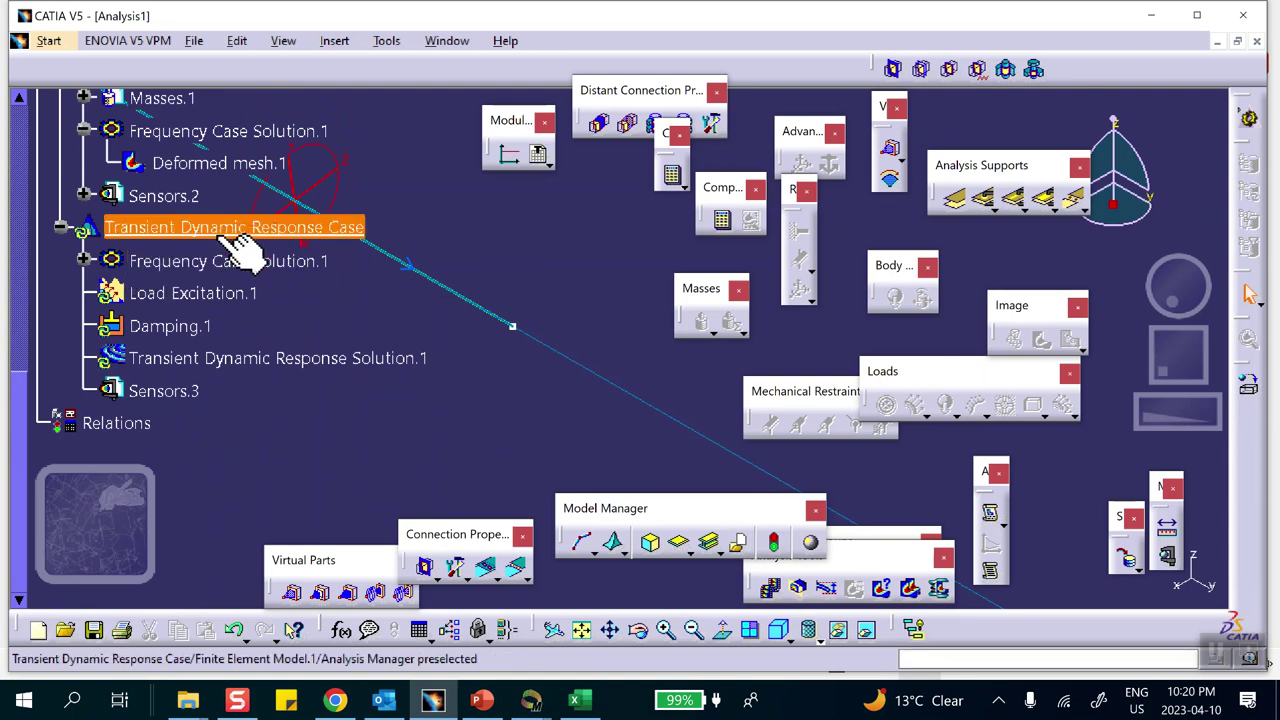
pyautogui.click(175, 360)
pyautogui.doubleClick(213, 360)
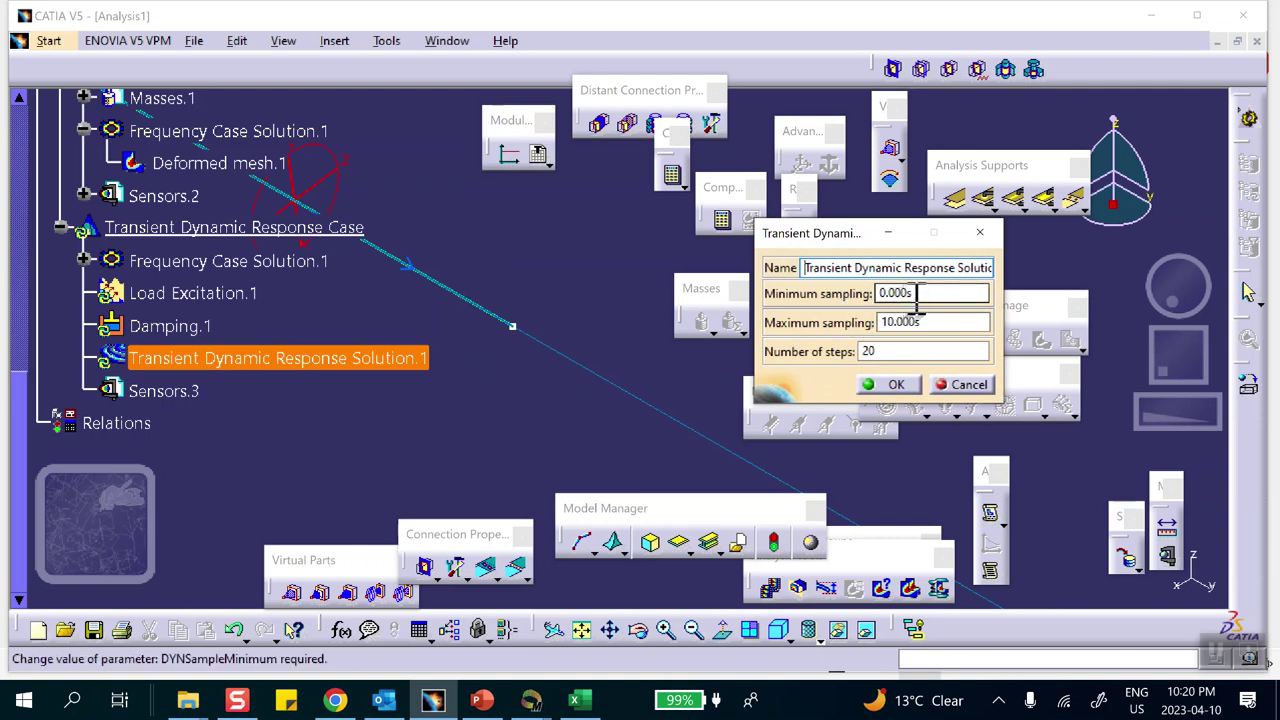
pyautogui.moveTo(926, 322); pyautogui.dragTo(818, 322)
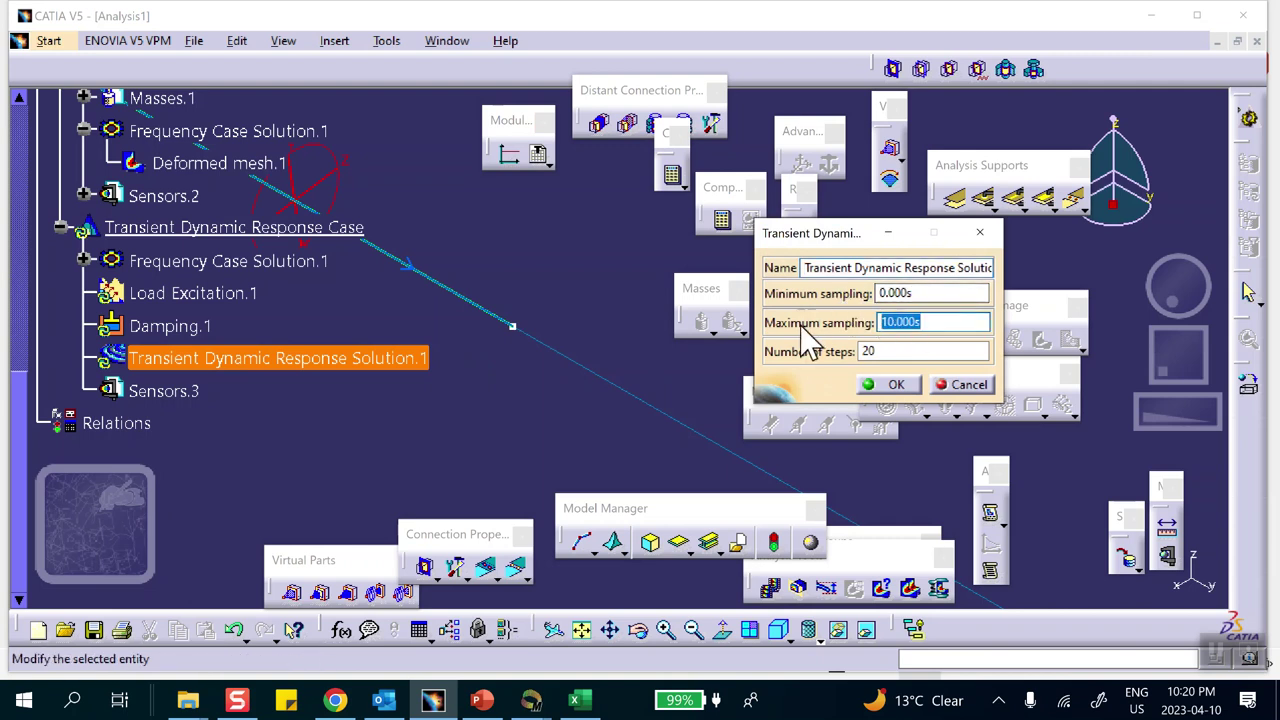
pyautogui.write('40')
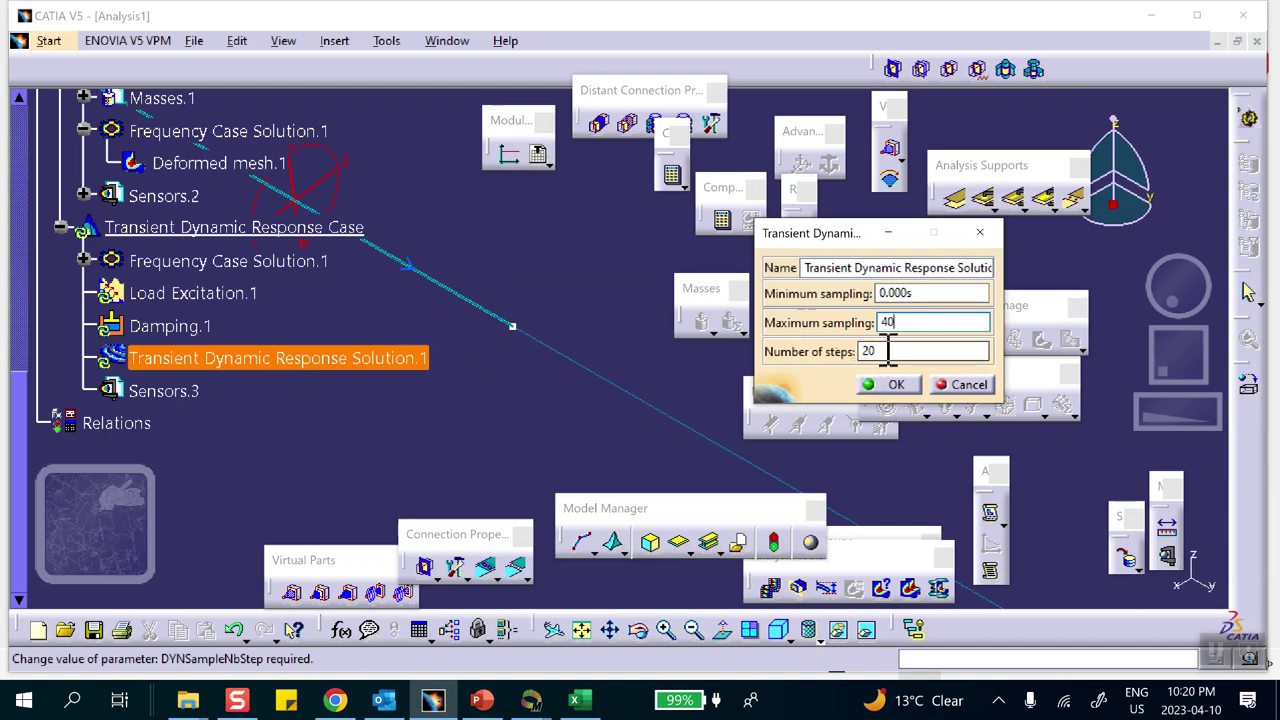
pyautogui.click(884, 352)
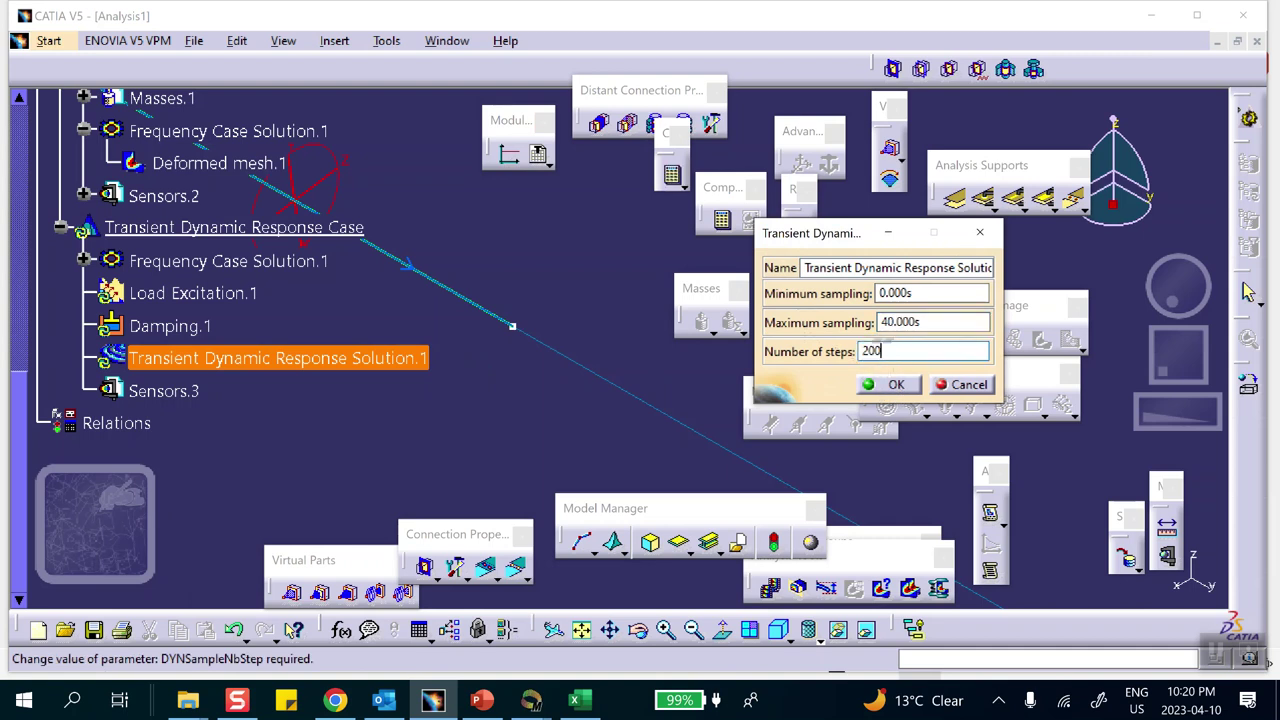
pyautogui.click(896, 385)
pyautogui.scroll(-2, 443, 400)
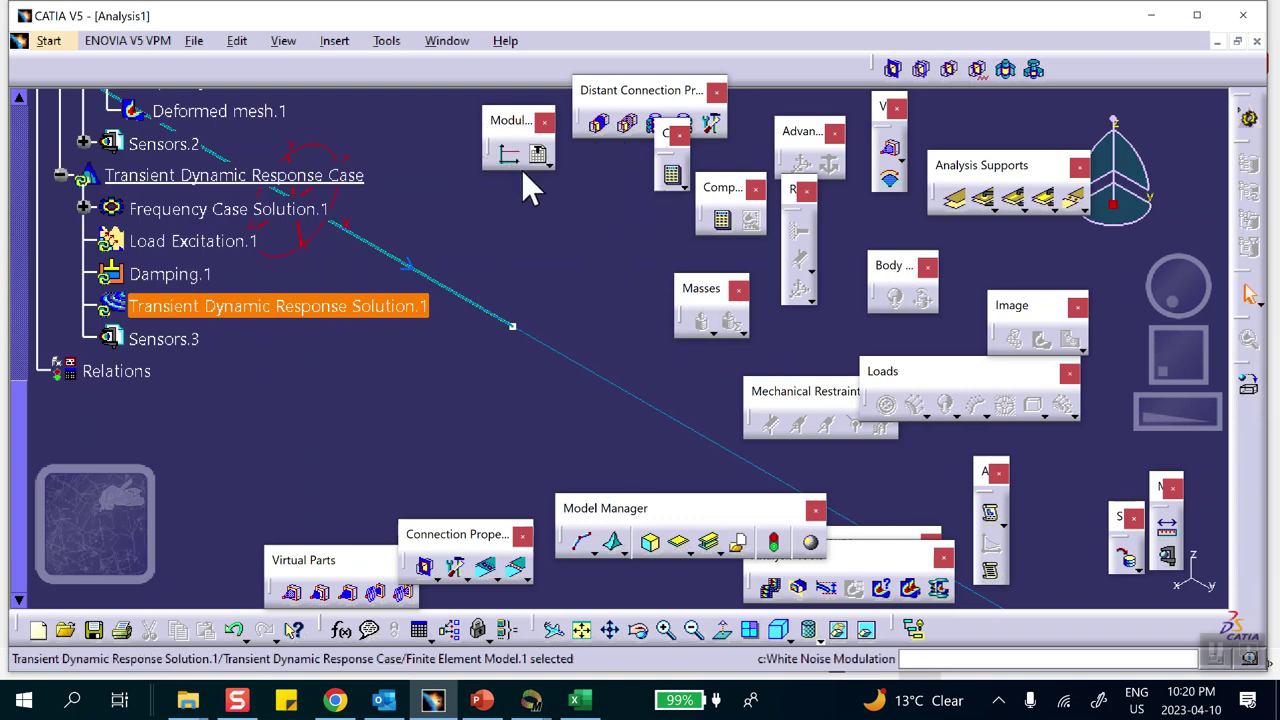
# Generate a 2D display of the transient dynamic response solution with results in absolute axis and a 1 graph layout
pyautogui.rightClick(245, 305)
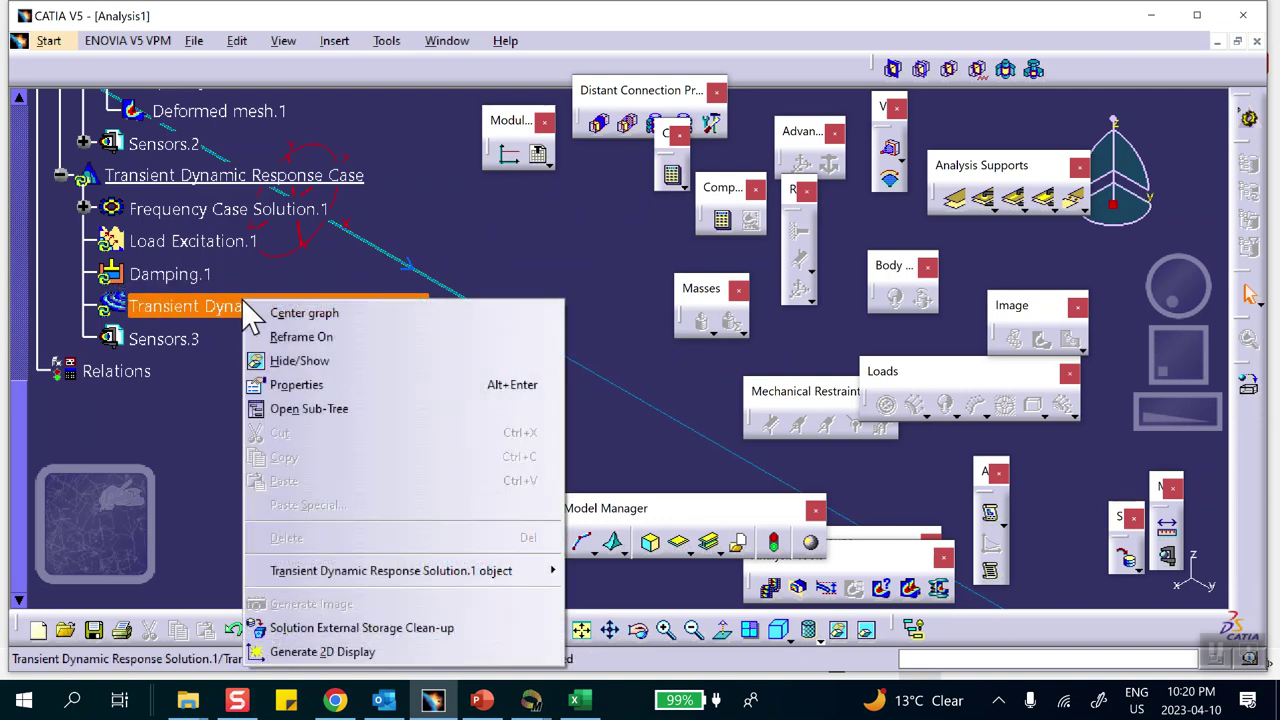
pyautogui.click(322, 652)
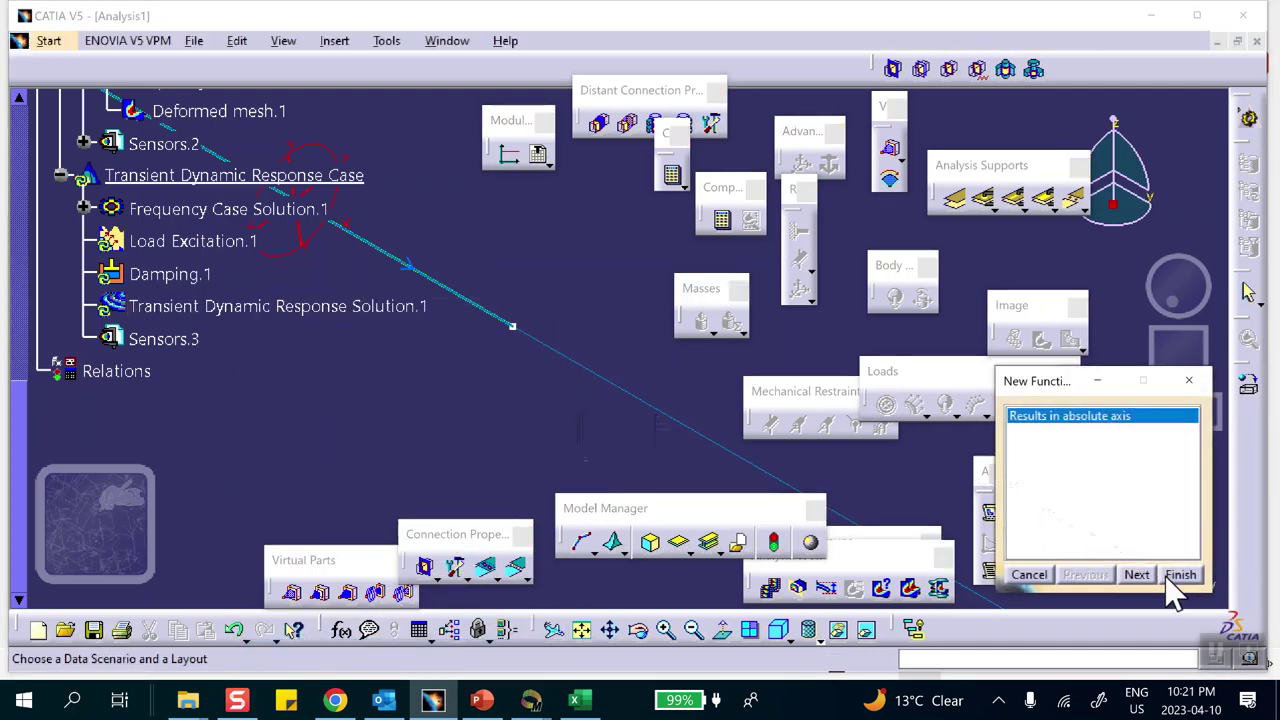
pyautogui.click(1137, 576)
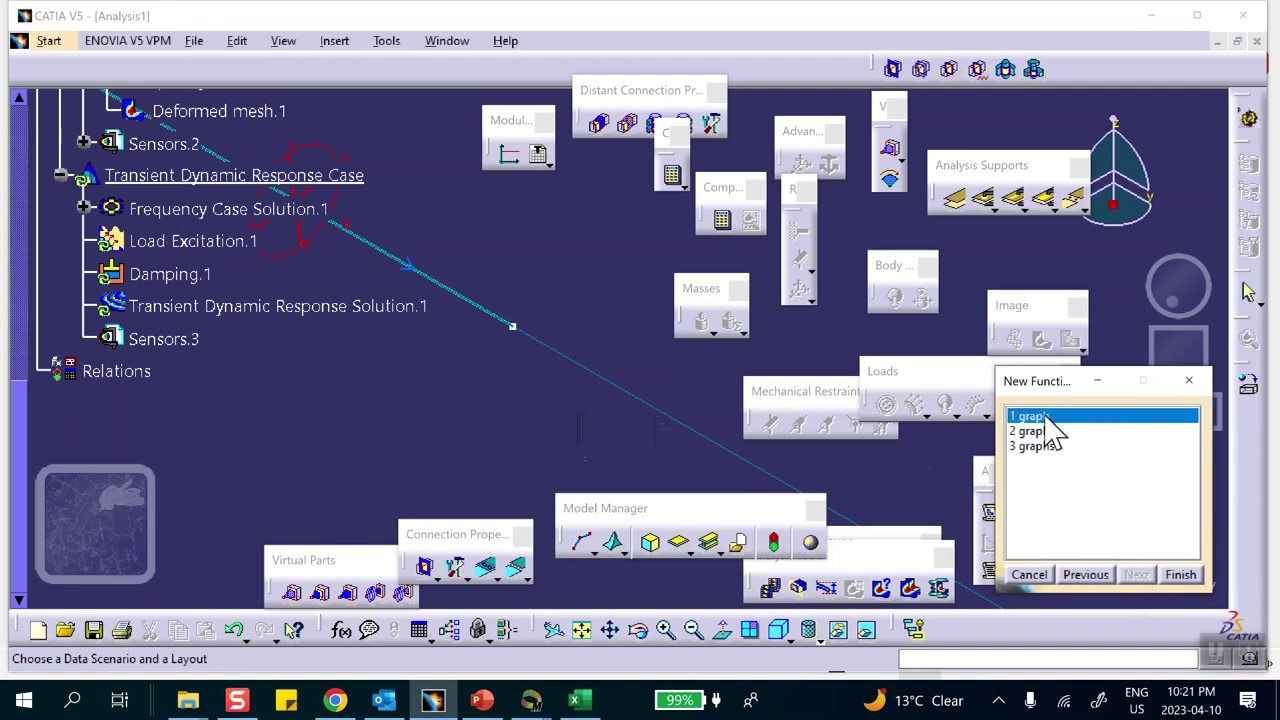
pyautogui.click(1178, 576)
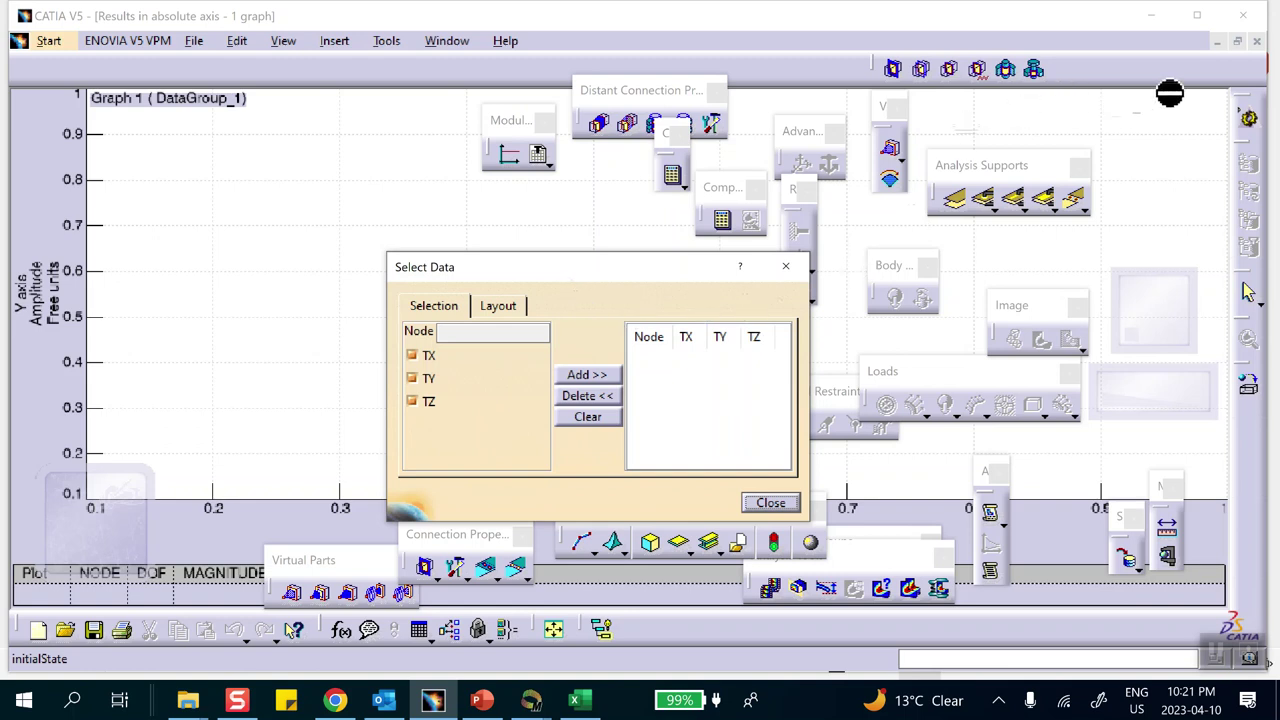
# Restore the graph window to floating size and rearrange the Analysis1 window and Select Data dialog to expose the beam's end
pyautogui.click(1217, 42)
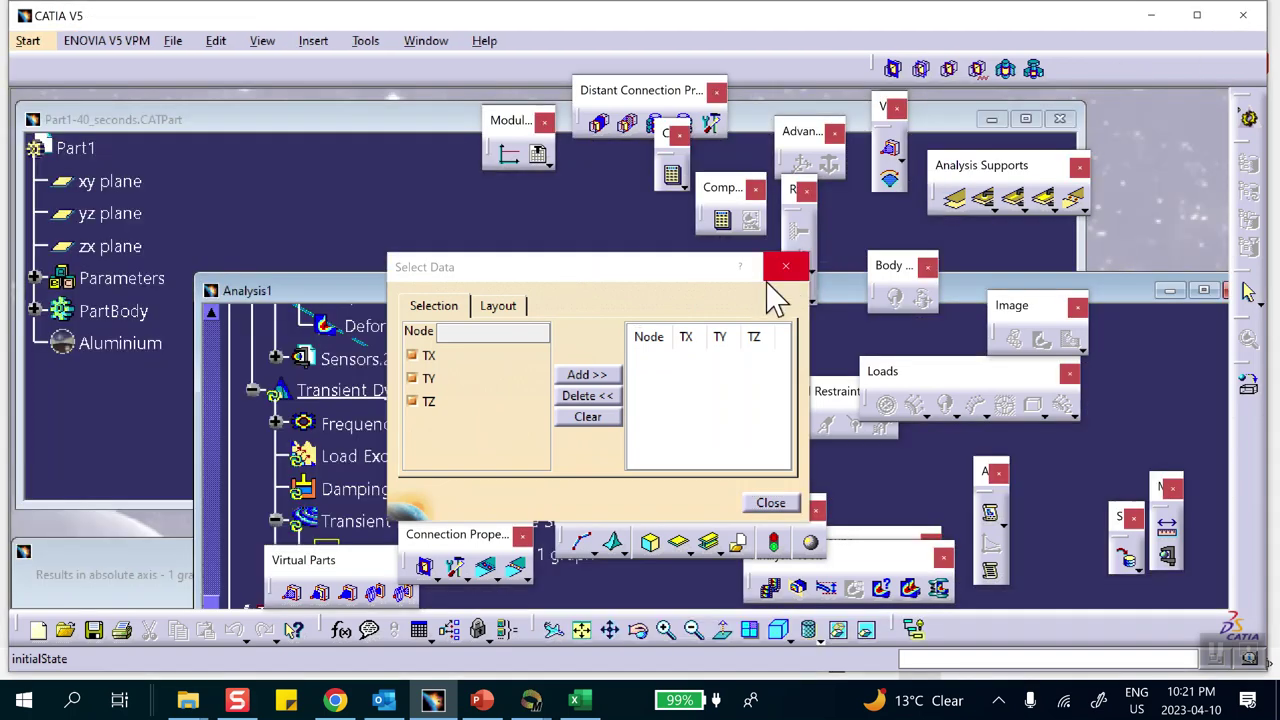
pyautogui.moveTo(852, 289); pyautogui.dragTo(761, 170)
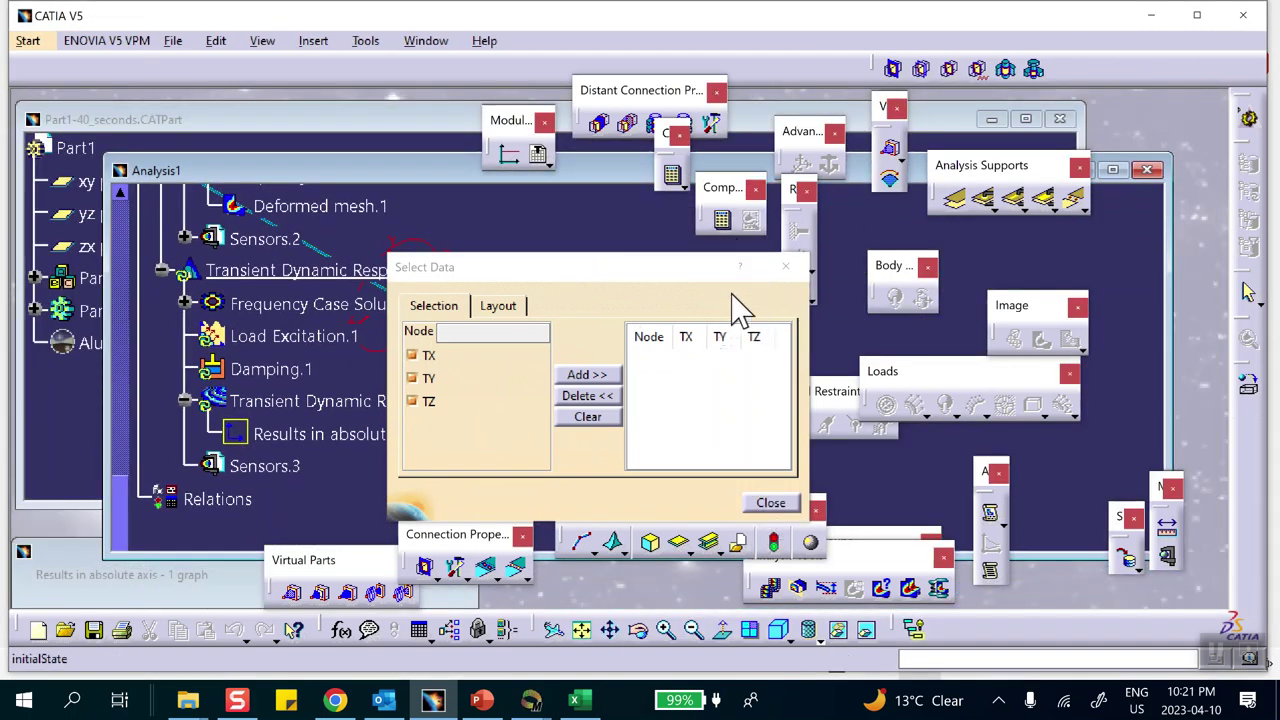
pyautogui.moveTo(689, 271); pyautogui.dragTo(1081, 463)
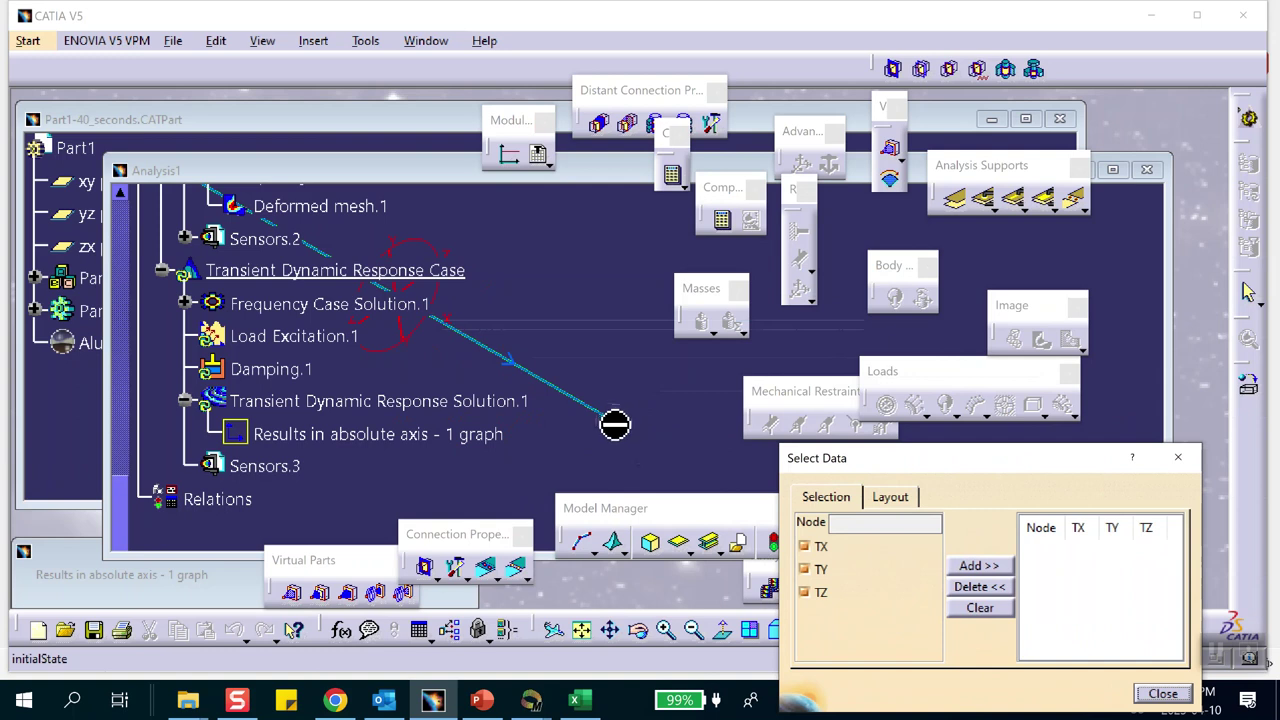
# Hide the overlapping line entities that cover the beam mesh in the Analysis1 window
pyautogui.rightClick(486, 354)
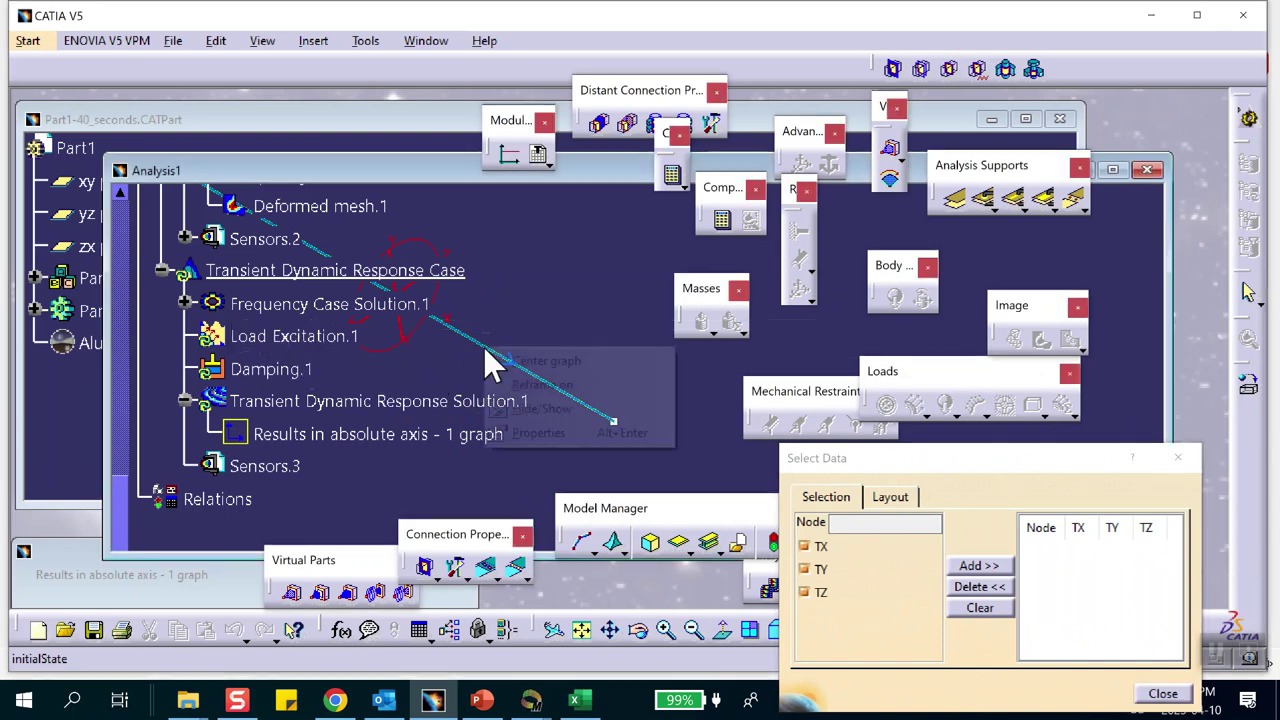
pyautogui.click(528, 407)
pyautogui.rightClick(550, 389)
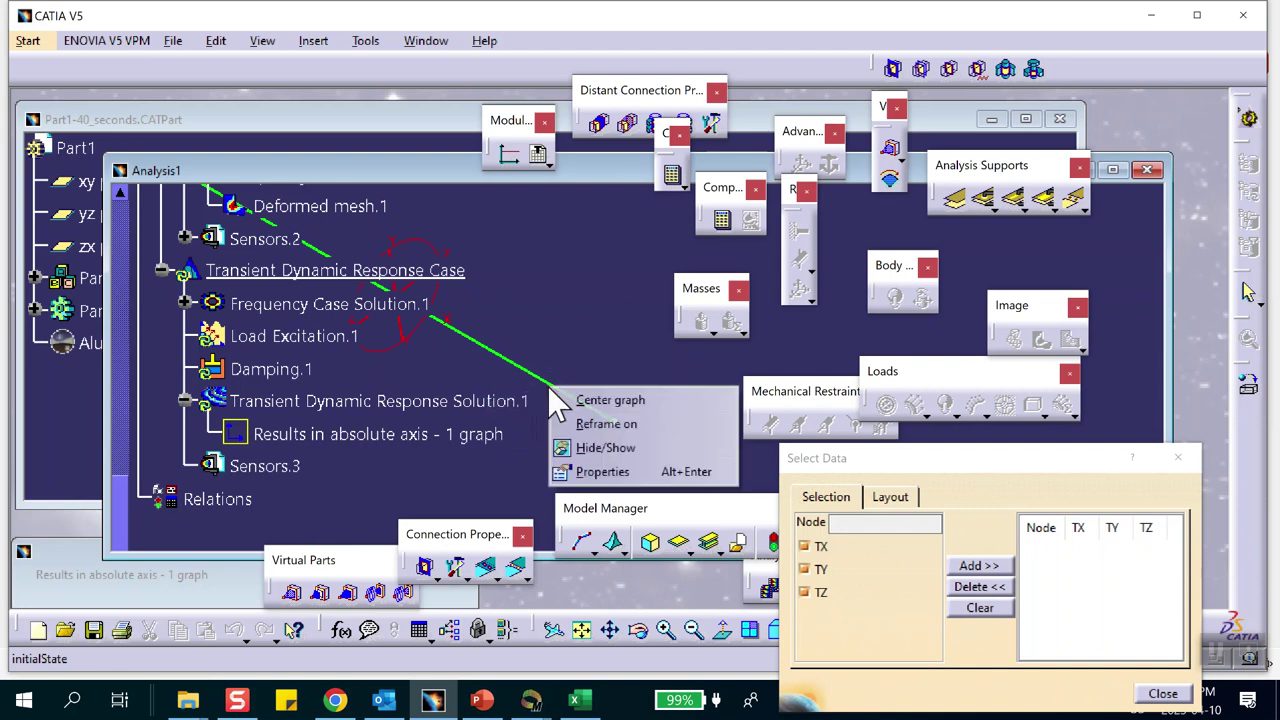
pyautogui.click(585, 445)
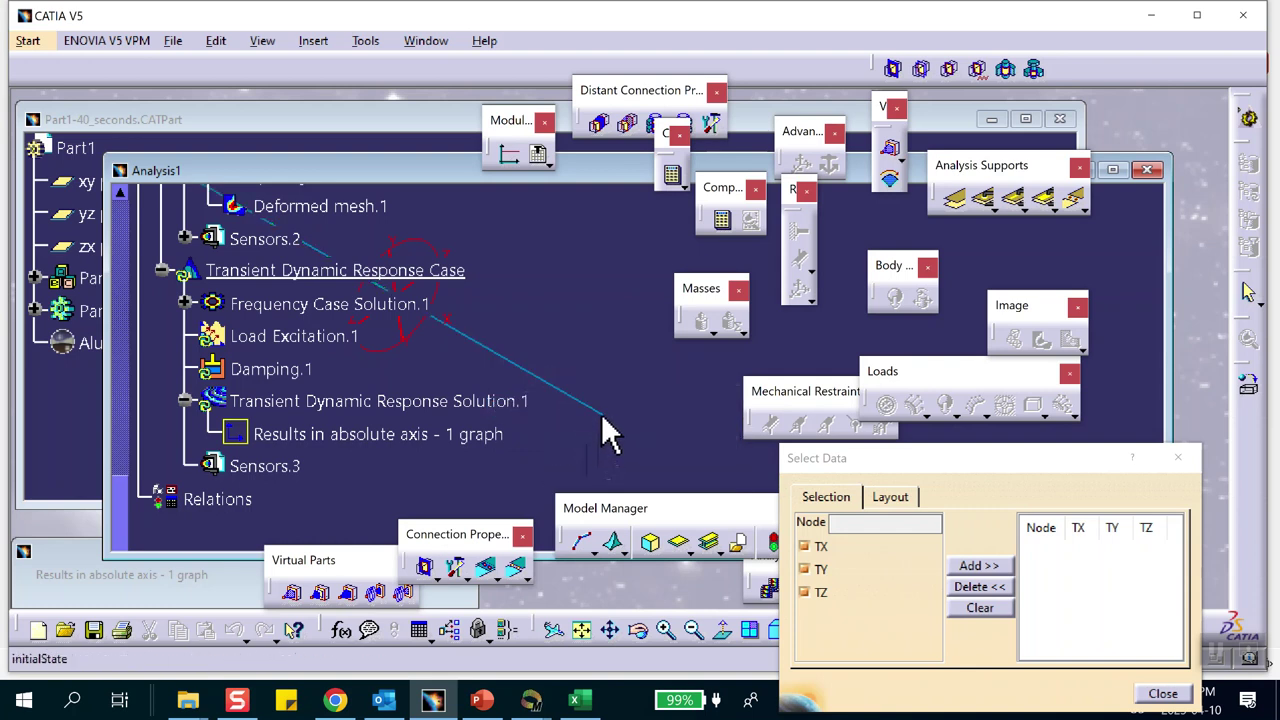
# Select node 1 at the free end of the line and add its TX, TY and TZ components to the graph data
pyautogui.click(613, 422)
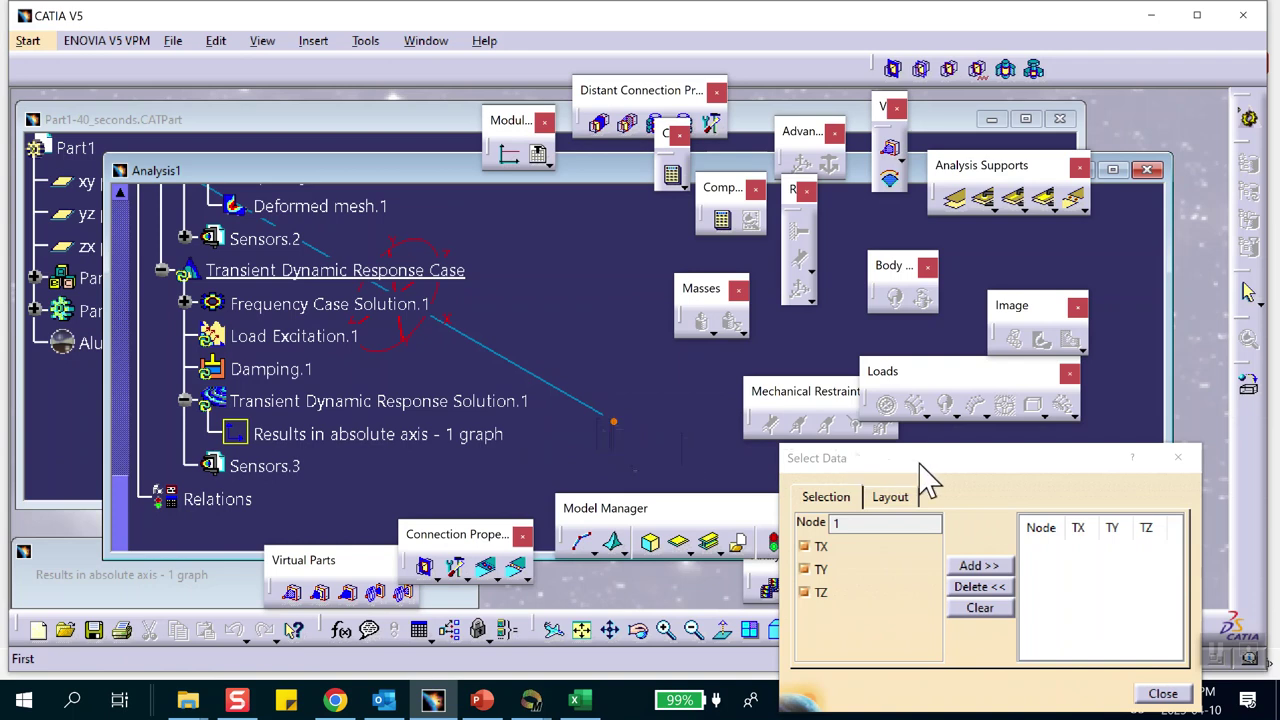
pyautogui.moveTo(919, 463); pyautogui.dragTo(713, 253)
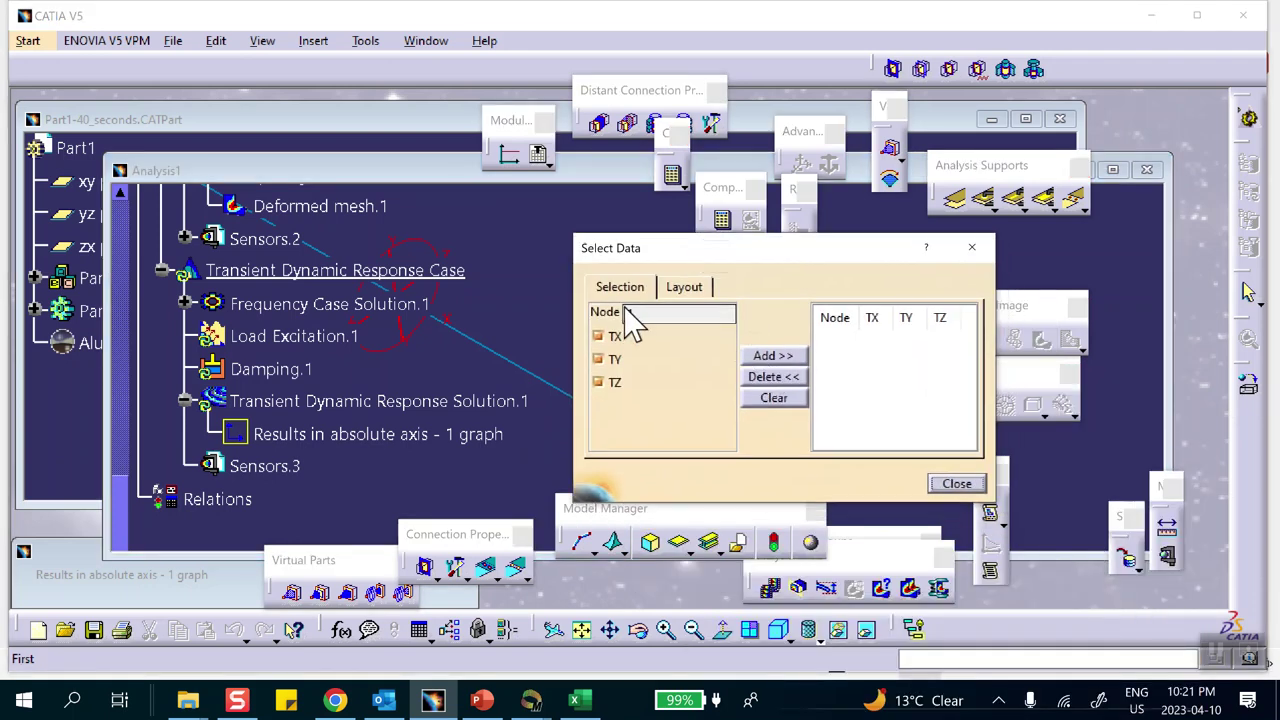
pyautogui.click(776, 358)
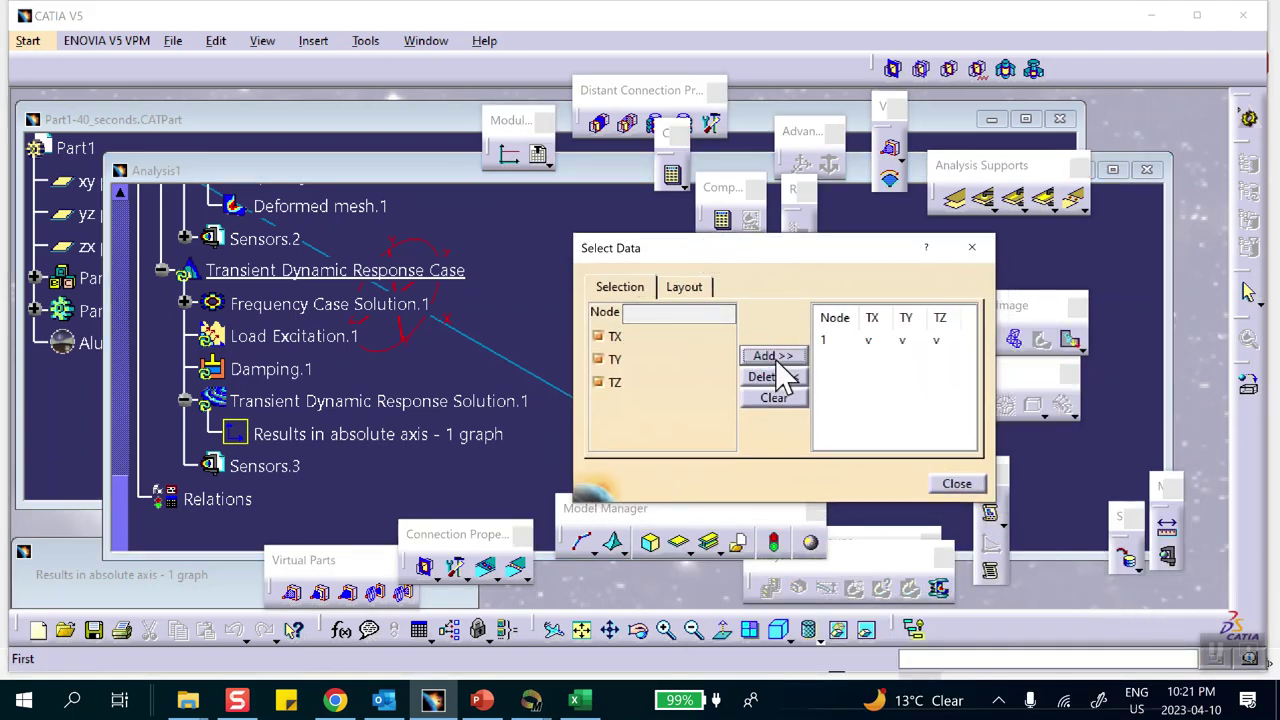
pyautogui.click(957, 485)
# Open the Results in absolute axis graph from the tree and dismiss its Edit Image and Select Data dialogs
pyautogui.scroll(-3, 555, 335)
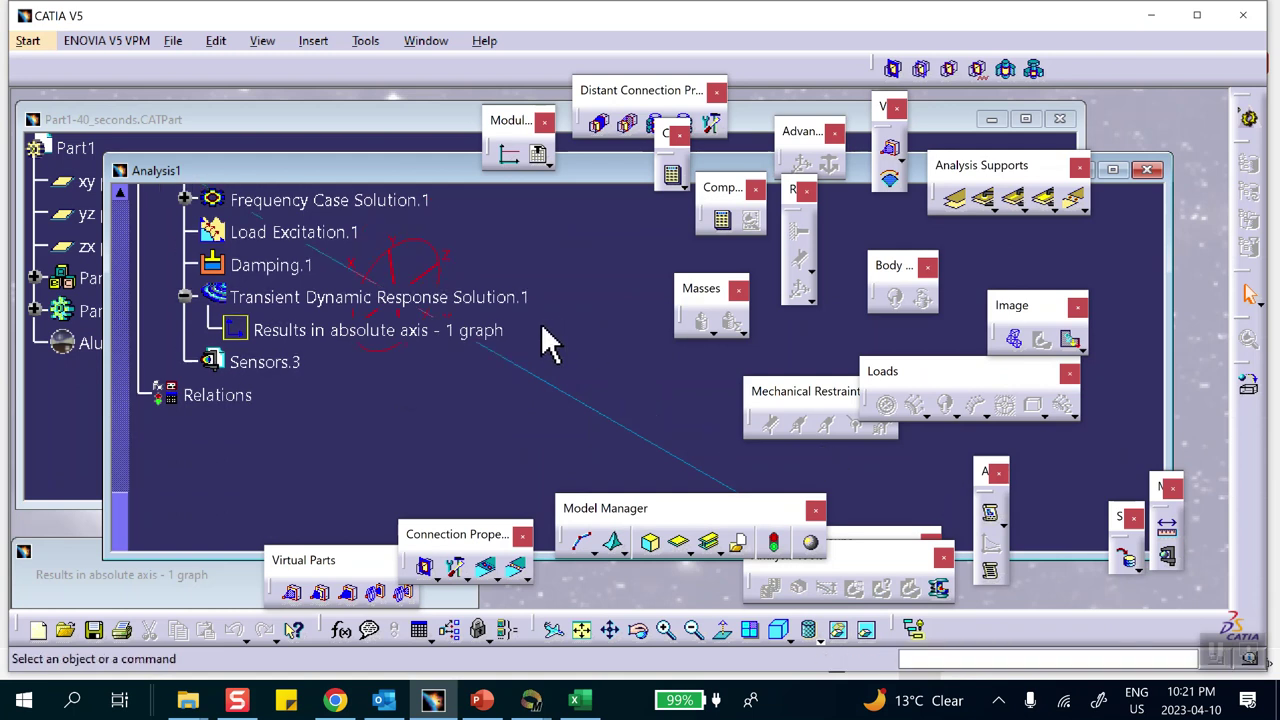
pyautogui.click(288, 334)
pyautogui.click(310, 333)
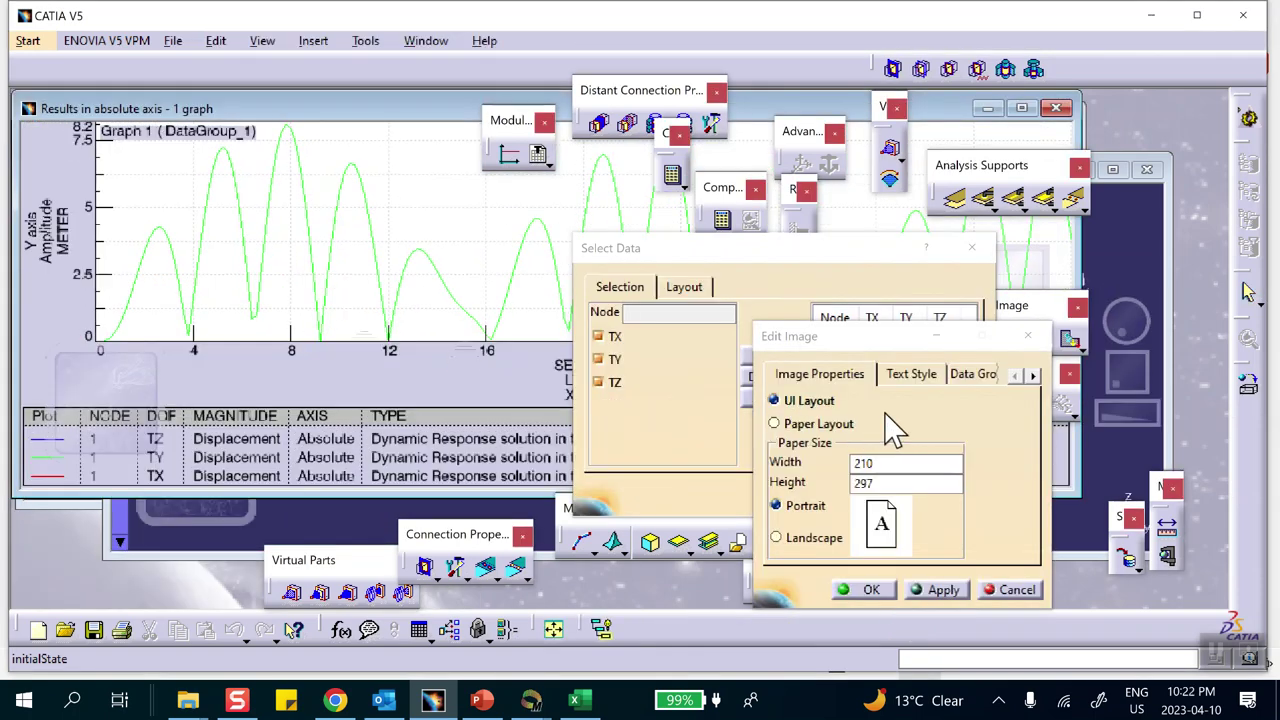
pyautogui.click(1027, 336)
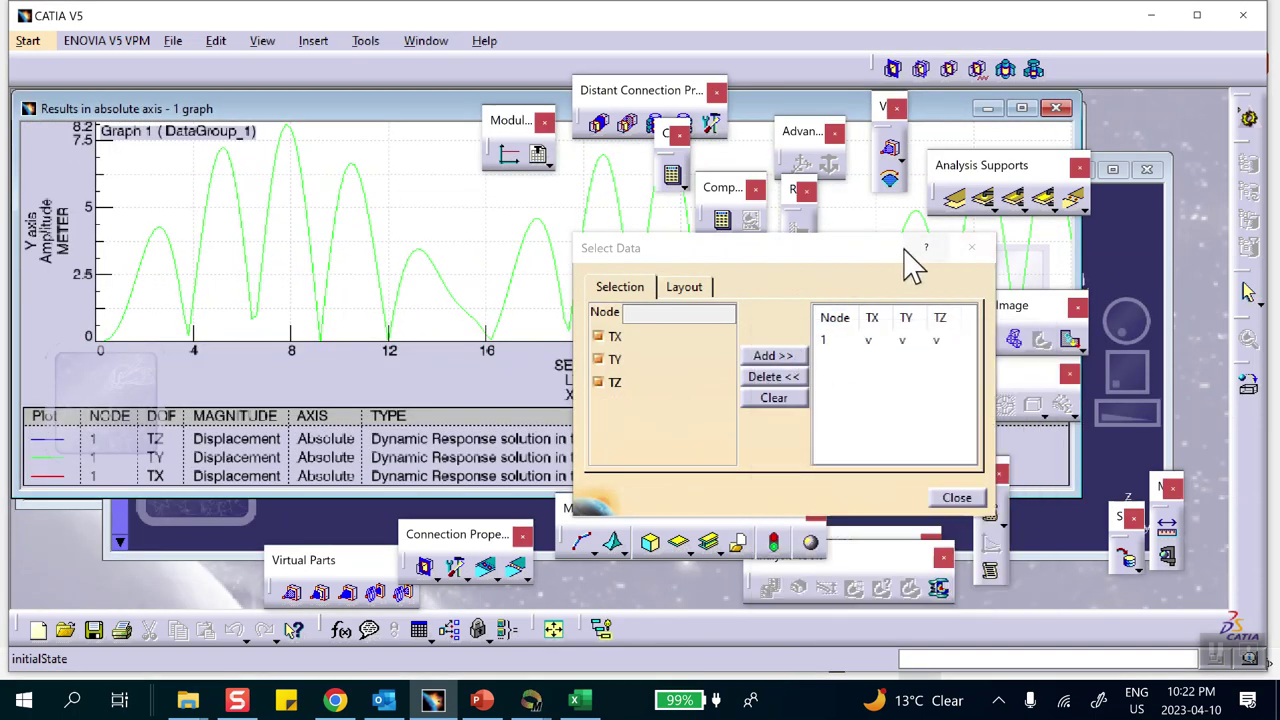
pyautogui.click(971, 247)
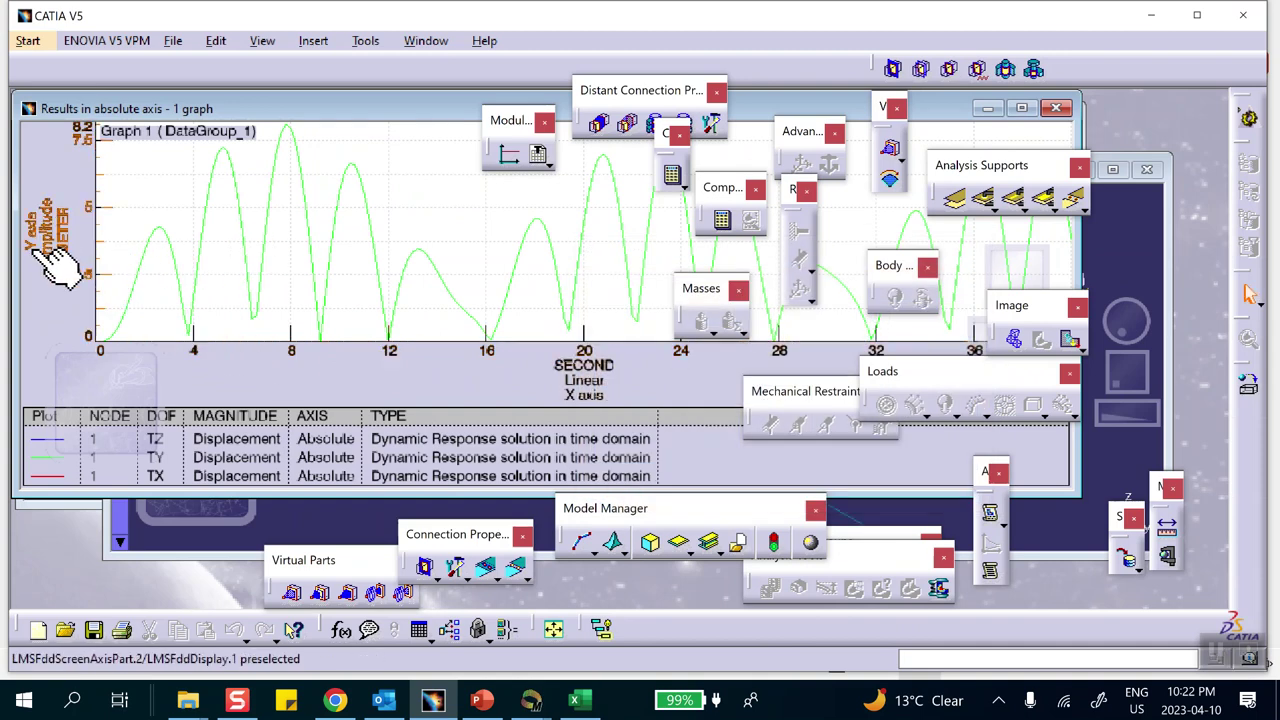
# Change the displacement graph's Y axis format to Real
pyautogui.rightClick(44, 225)
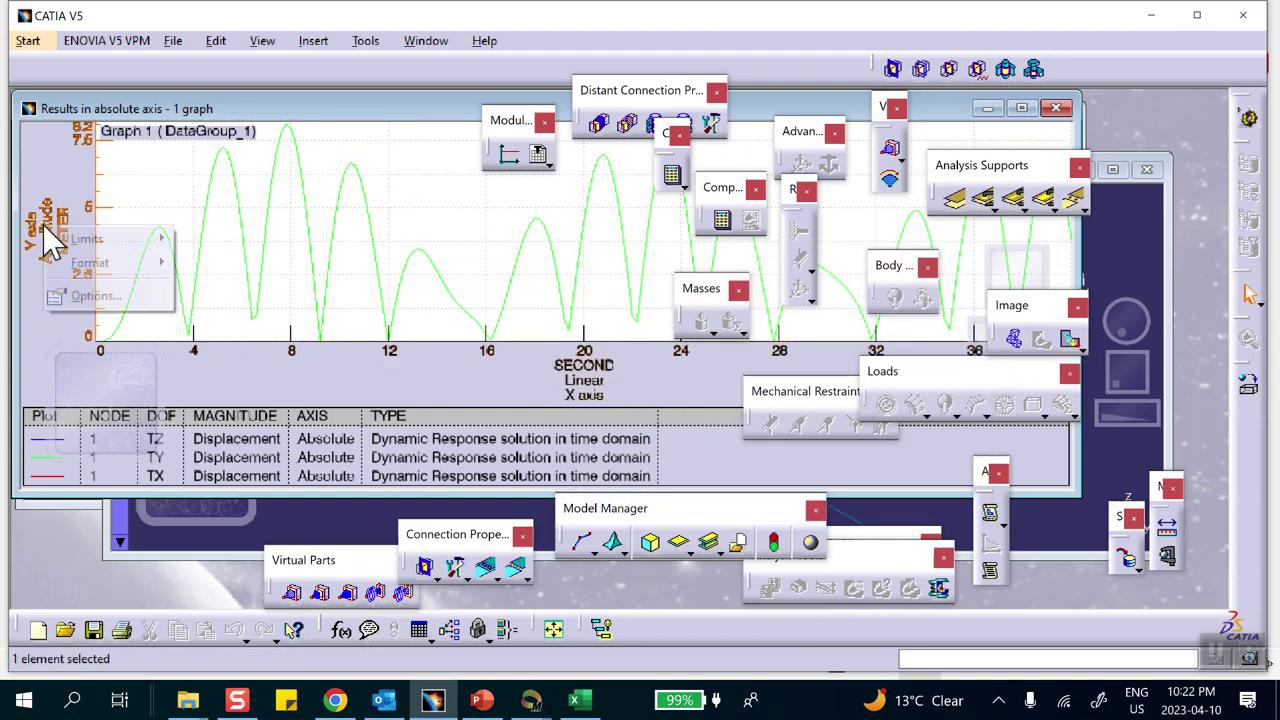
pyautogui.moveTo(82, 264)
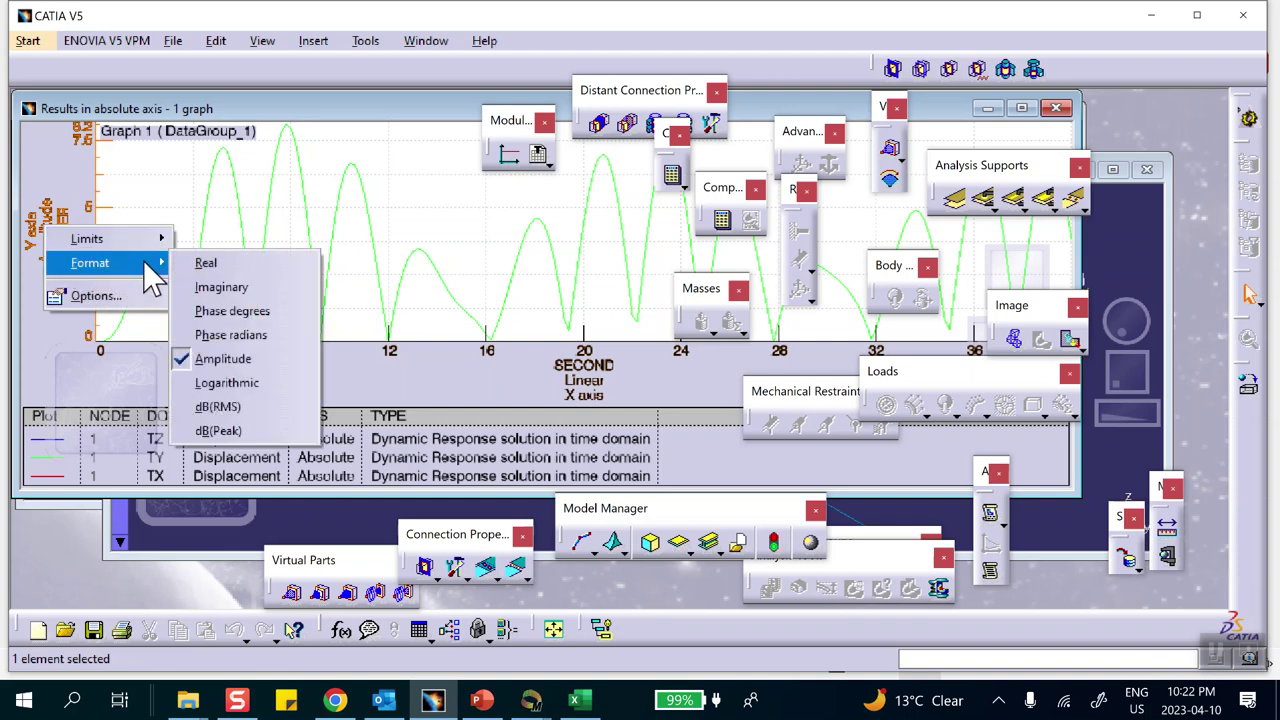
pyautogui.click(205, 263)
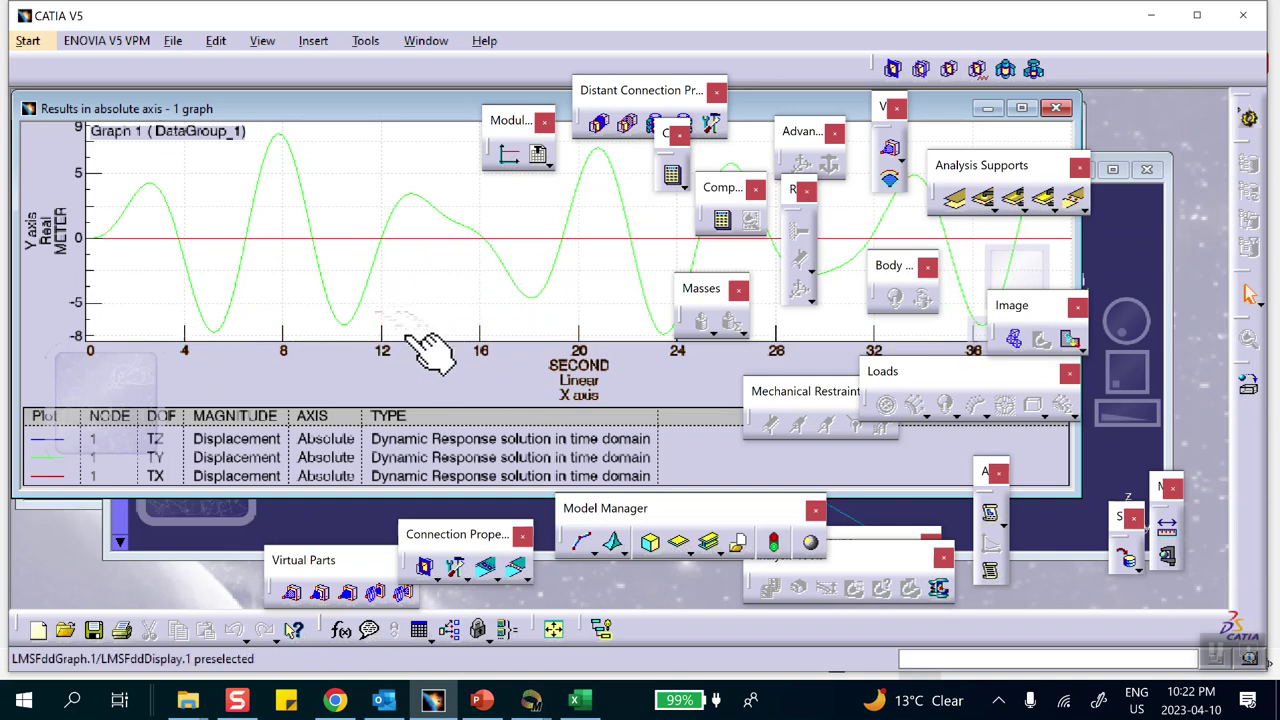
# Switch to PowerPoint to compare the curve with the undamped solution plot on slide 3, and return to CATIA V5
pyautogui.click(482, 701)
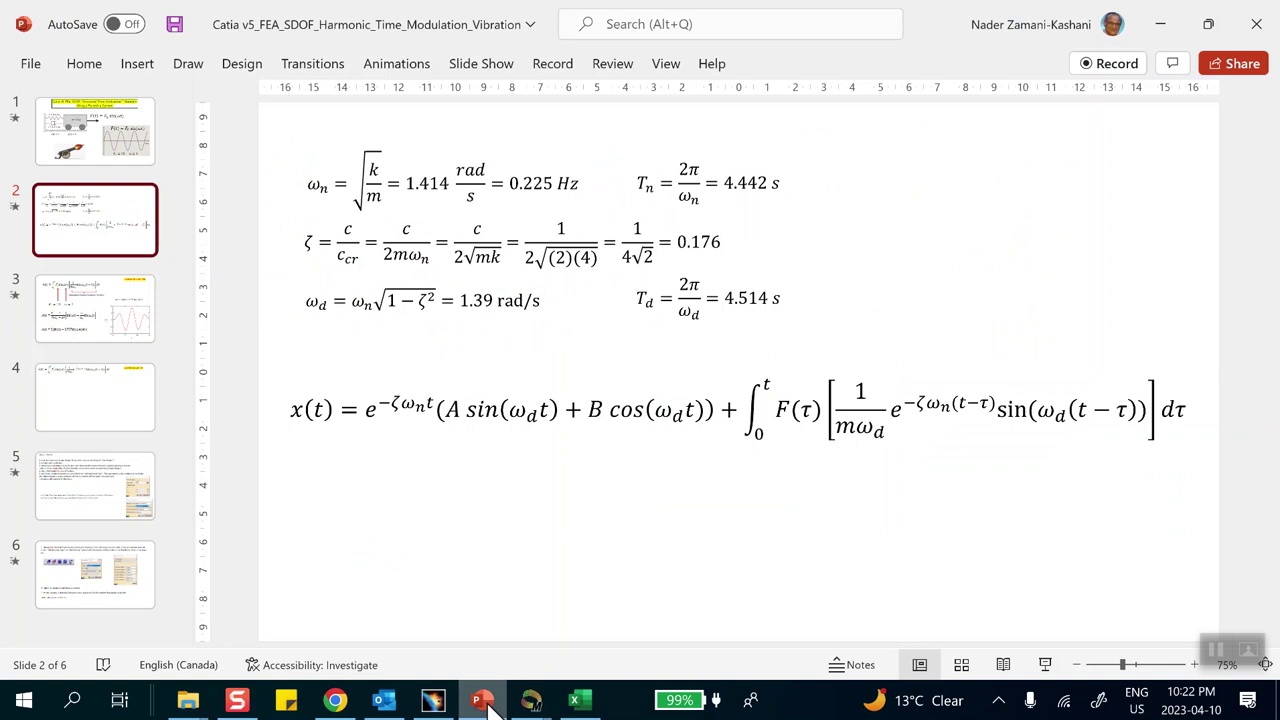
pyautogui.click(138, 333)
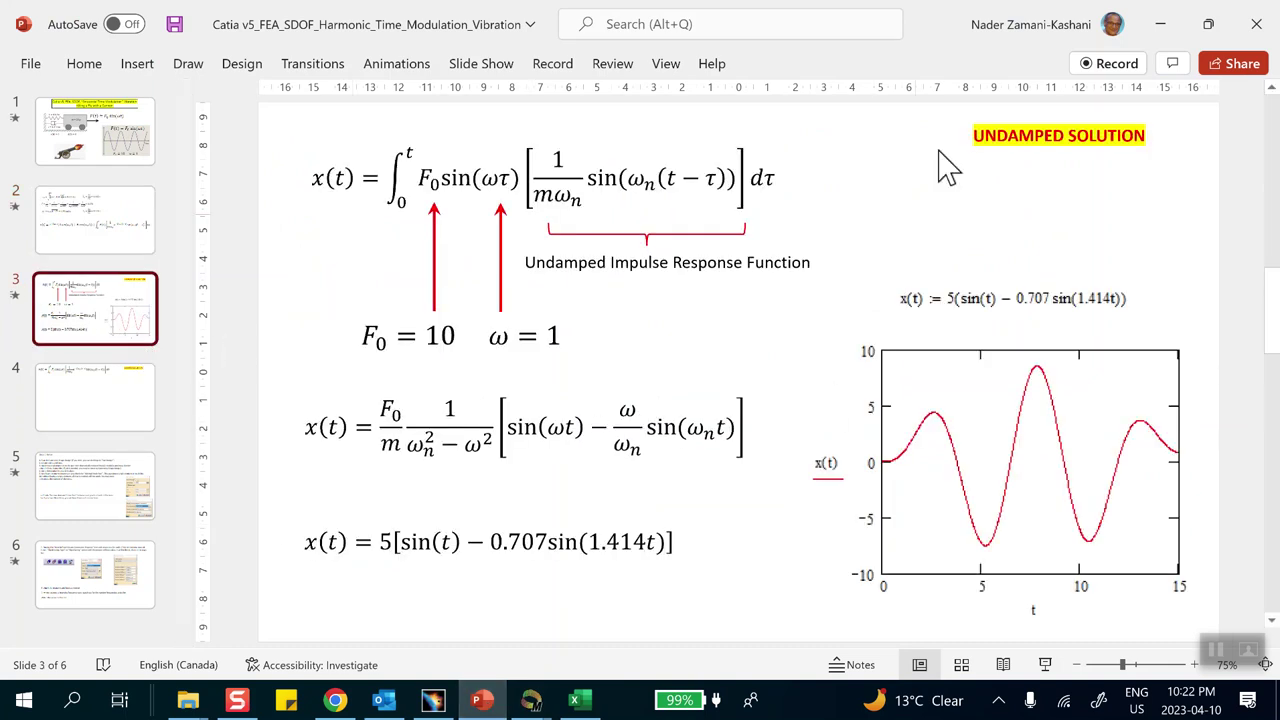
pyautogui.click(1158, 25)
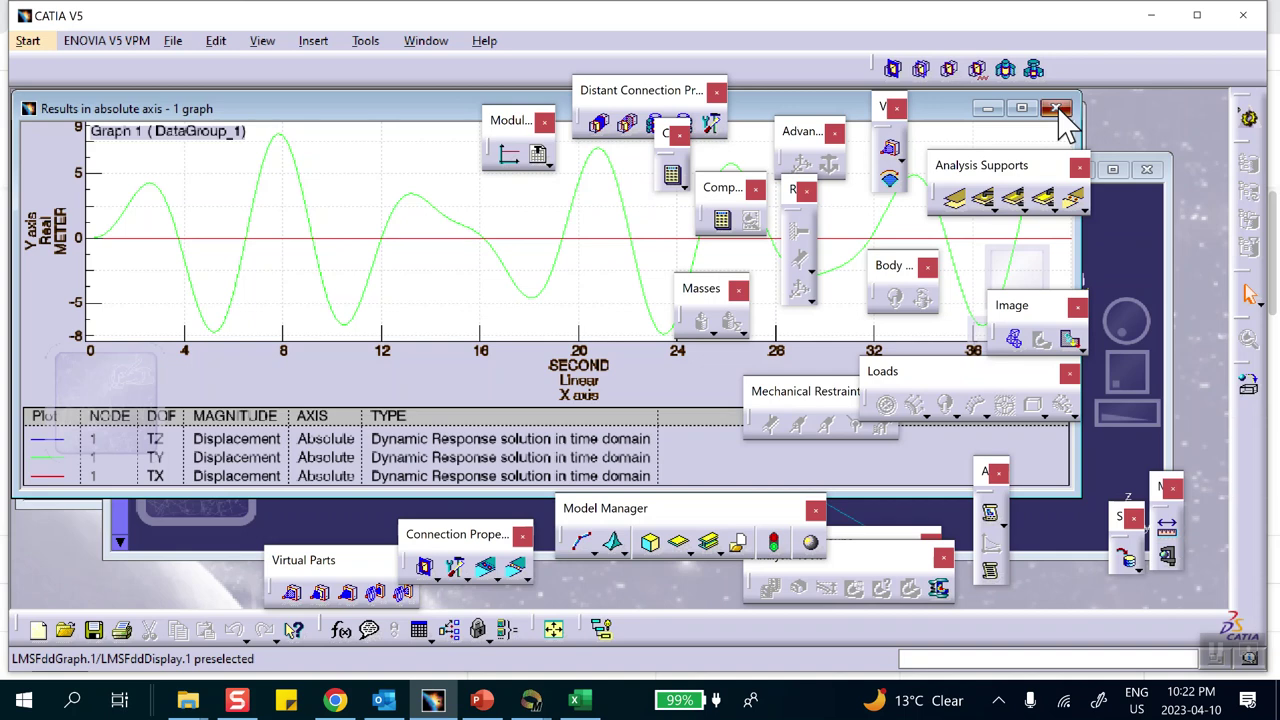
# Close the results graph window and open the modal damping definition of Damping.1 in the transient case
pyautogui.click(1058, 108)
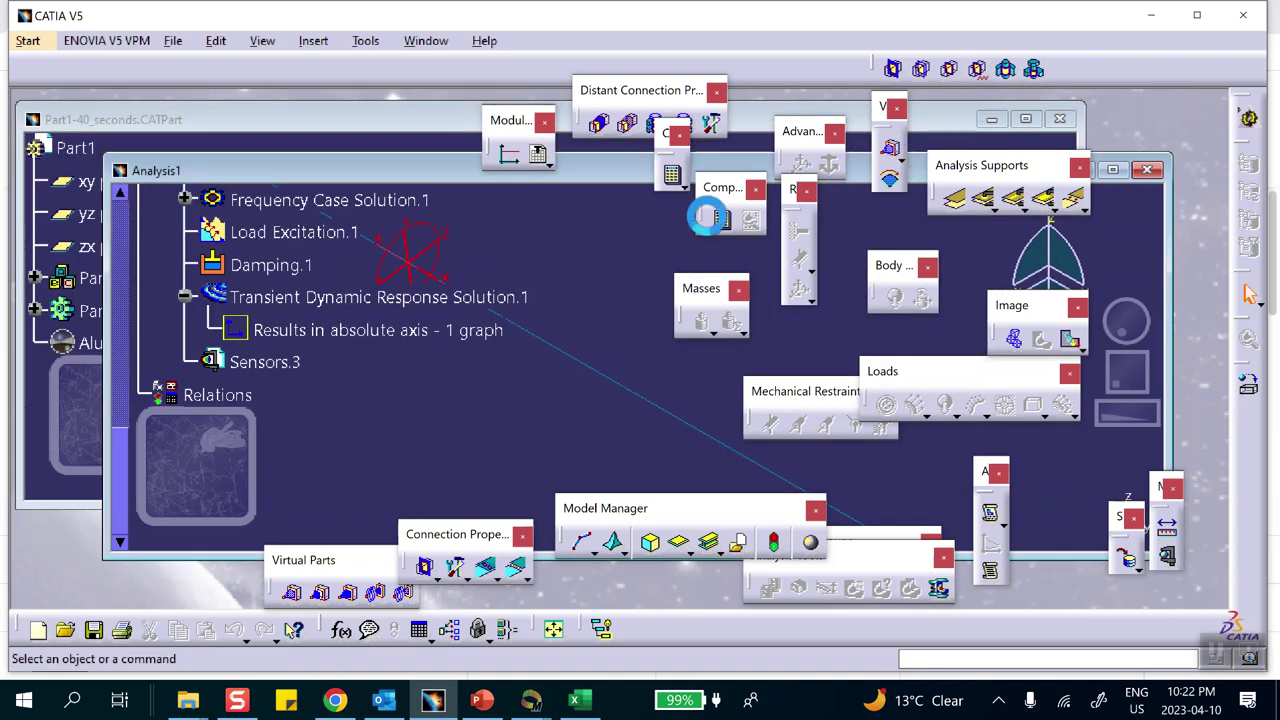
pyautogui.doubleClick(285, 272)
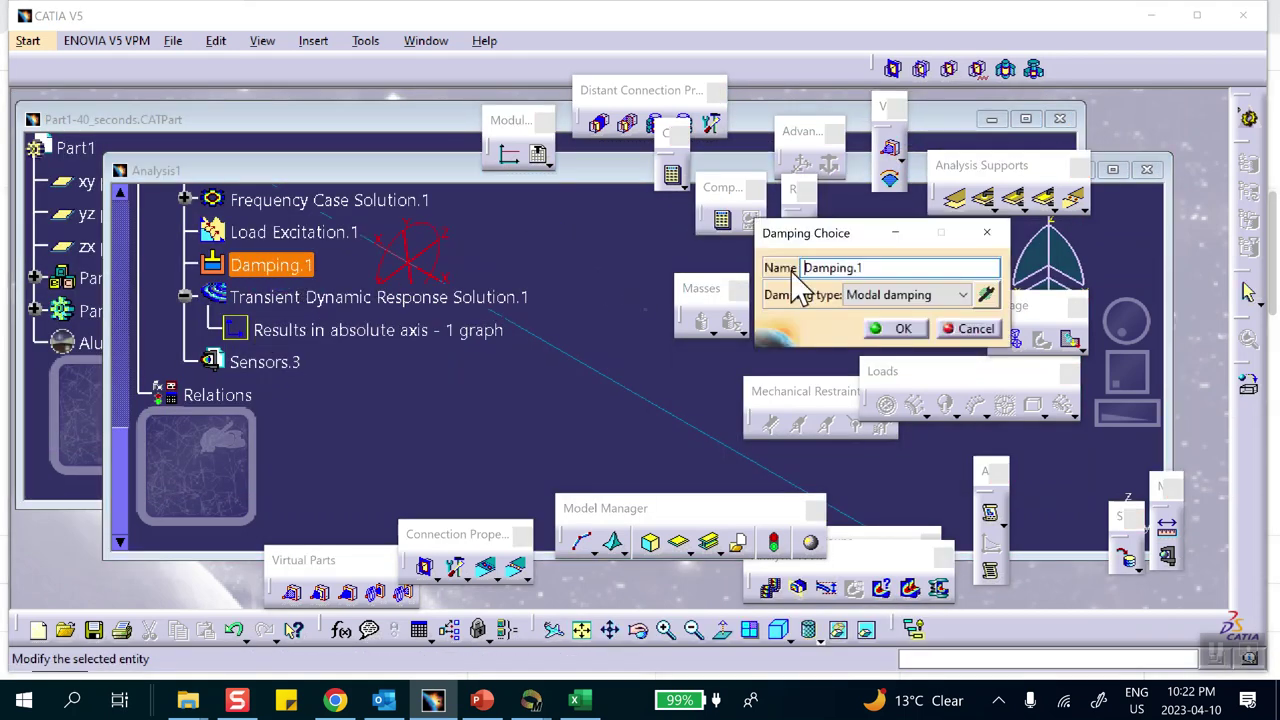
pyautogui.click(986, 296)
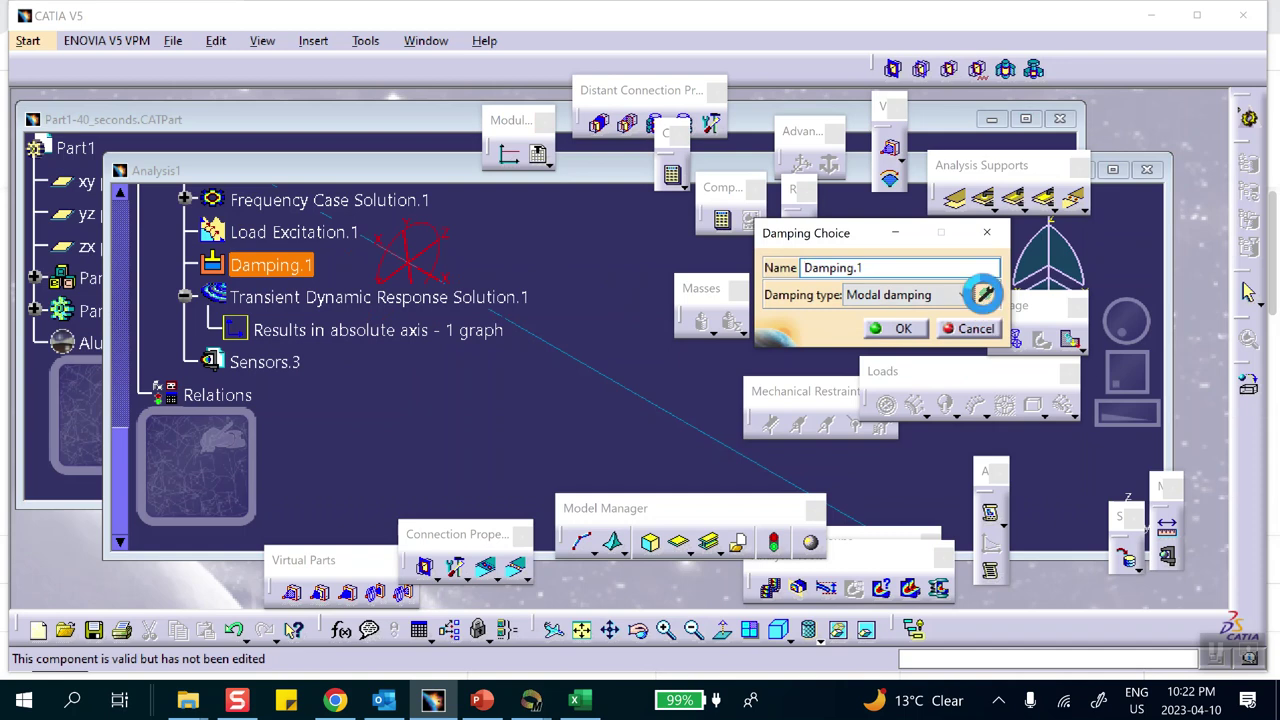